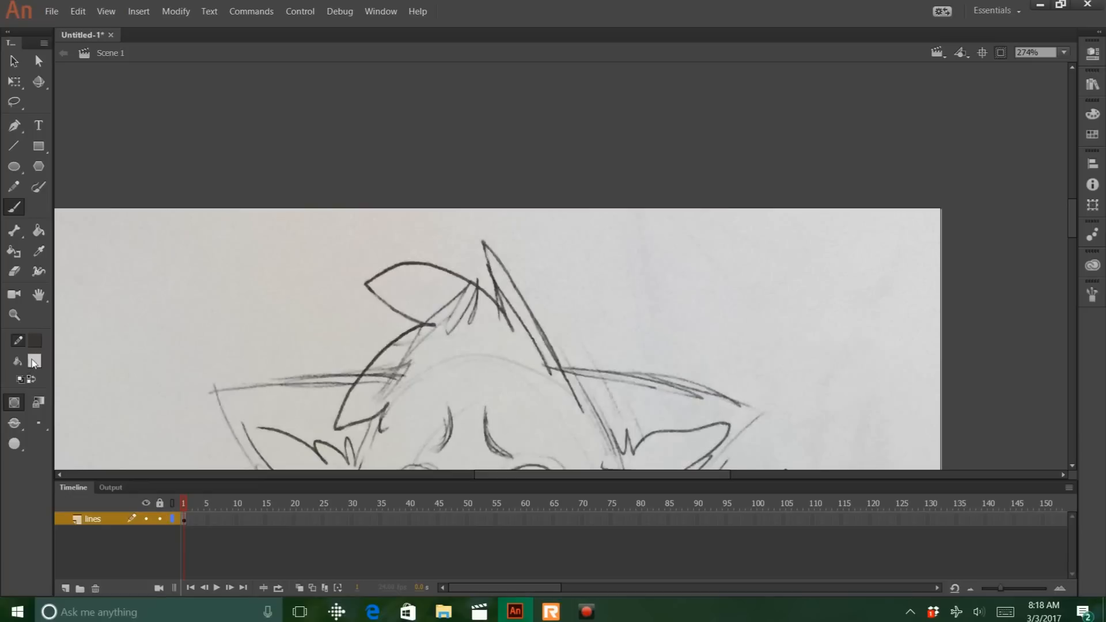
Swap the stroke and fill colours and ink the hair tuft, one ear and the cheek fur below it over the sketch with the Brush
{"action": "left_click", "coordinate": [33, 362]}
{"action": "left_click", "coordinate": [32, 379]}
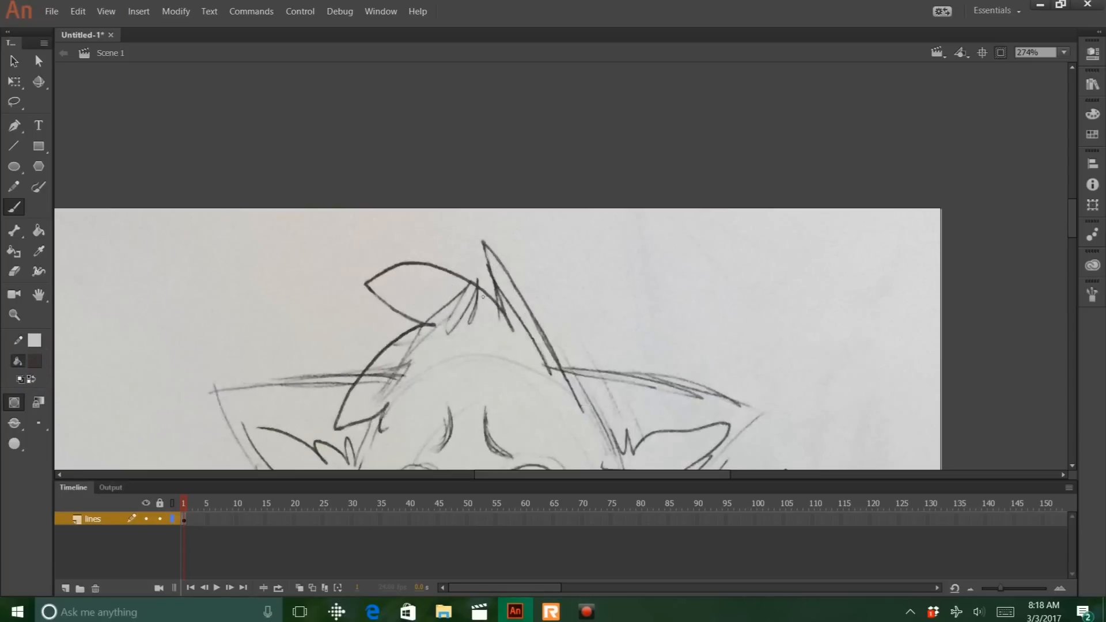
{"action": "mouse_move", "coordinate": [583, 409]}
{"action": "left_mouse_down"}
{"action": "mouse_move", "coordinate": [511, 306]}
{"action": "mouse_move", "coordinate": [398, 410]}
{"action": "mouse_move", "coordinate": [400, 437]}
{"action": "mouse_move", "coordinate": [380, 292]}
{"action": "mouse_move", "coordinate": [363, 266]}
{"action": "left_mouse_up"}
{"action": "mouse_move", "coordinate": [384, 187]}
{"action": "left_mouse_down"}
{"action": "mouse_move", "coordinate": [368, 302]}
{"action": "mouse_move", "coordinate": [417, 327]}
{"action": "mouse_move", "coordinate": [396, 379]}
{"action": "mouse_move", "coordinate": [432, 419]}
{"action": "left_mouse_up"}
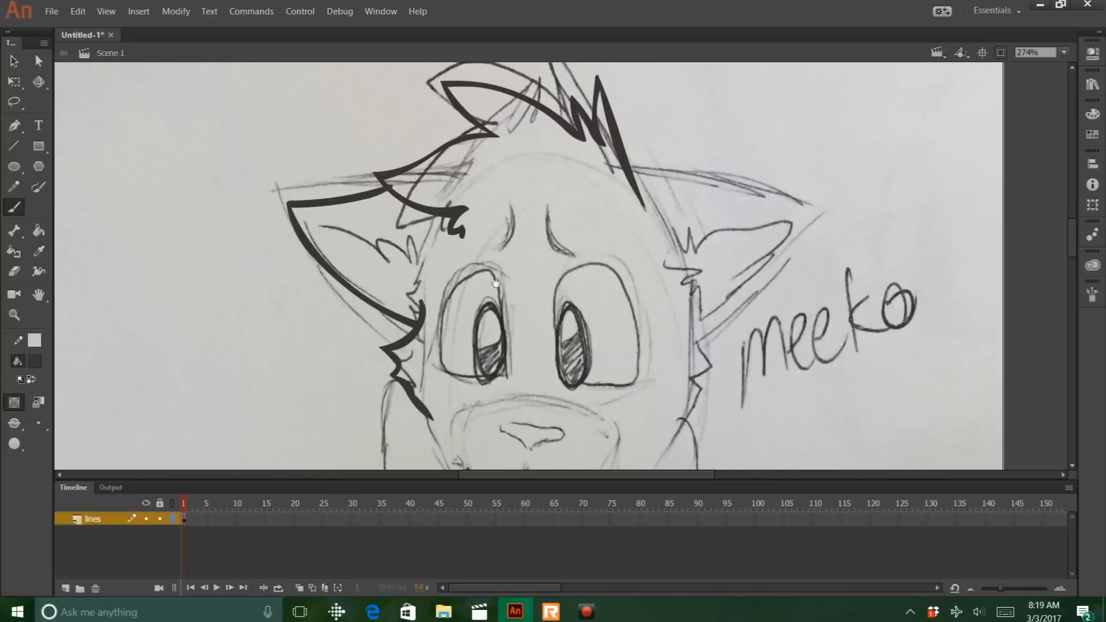
Ink the jawline, the opposite cheek fur, the muzzle curve, the nose and the fanged mouth over the sketch
{"action": "left_click_drag", "start_coordinate": [495, 283], "coordinate": [338, 173]}
{"action": "mouse_move", "coordinate": [535, 177]}
{"action": "left_mouse_down"}
{"action": "mouse_move", "coordinate": [510, 338]}
{"action": "mouse_move", "coordinate": [593, 260]}
{"action": "mouse_move", "coordinate": [419, 336]}
{"action": "mouse_move", "coordinate": [353, 226]}
{"action": "left_mouse_up"}
{"action": "mouse_move", "coordinate": [554, 243]}
{"action": "left_mouse_down"}
{"action": "mouse_move", "coordinate": [421, 211]}
{"action": "mouse_move", "coordinate": [377, 228]}
{"action": "left_mouse_up"}
{"action": "left_click_drag", "start_coordinate": [507, 330], "coordinate": [552, 291]}
{"action": "mouse_move", "coordinate": [458, 254]}
{"action": "left_mouse_down"}
{"action": "mouse_move", "coordinate": [429, 236]}
{"action": "mouse_move", "coordinate": [457, 252]}
{"action": "left_mouse_up"}
{"action": "mouse_move", "coordinate": [391, 278]}
{"action": "left_mouse_down"}
{"action": "mouse_move", "coordinate": [523, 310]}
{"action": "mouse_move", "coordinate": [543, 286]}
{"action": "left_mouse_up"}
{"action": "mouse_move", "coordinate": [482, 302]}
{"action": "left_mouse_down"}
{"action": "mouse_move", "coordinate": [503, 304]}
{"action": "mouse_move", "coordinate": [500, 318]}
{"action": "left_mouse_up"}
{"action": "key", "text": "ctrl+z"}
{"action": "left_click_drag", "start_coordinate": [407, 295], "coordinate": [421, 308]}
{"action": "left_click_drag", "start_coordinate": [447, 268], "coordinate": [467, 385]}
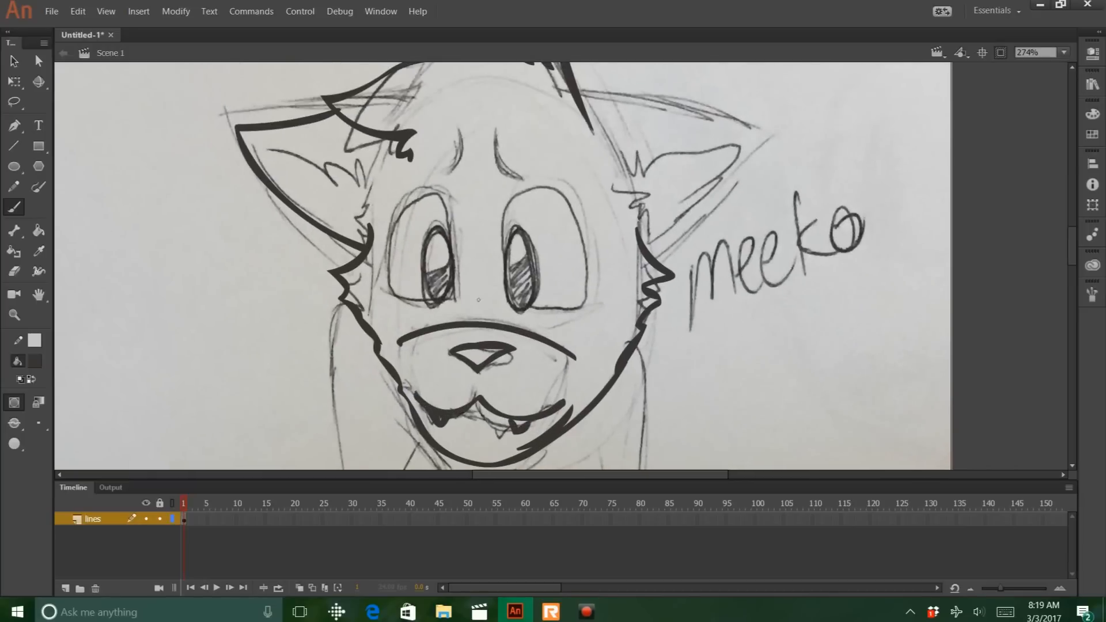
Ink the outlines of both eyes and the two worried brow lines above them
{"action": "mouse_move", "coordinate": [388, 293]}
{"action": "left_mouse_down"}
{"action": "mouse_move", "coordinate": [427, 308]}
{"action": "mouse_move", "coordinate": [453, 205]}
{"action": "mouse_move", "coordinate": [393, 291]}
{"action": "left_mouse_up"}
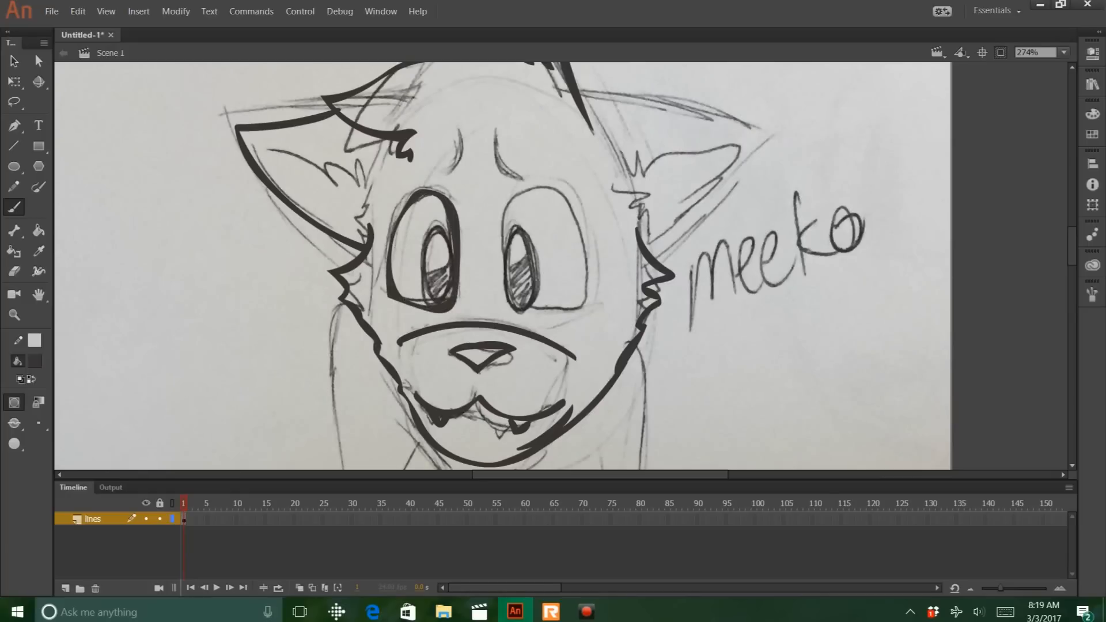
{"action": "mouse_move", "coordinate": [595, 304]}
{"action": "left_mouse_down"}
{"action": "mouse_move", "coordinate": [521, 314]}
{"action": "mouse_move", "coordinate": [573, 194]}
{"action": "mouse_move", "coordinate": [595, 302]}
{"action": "left_mouse_up"}
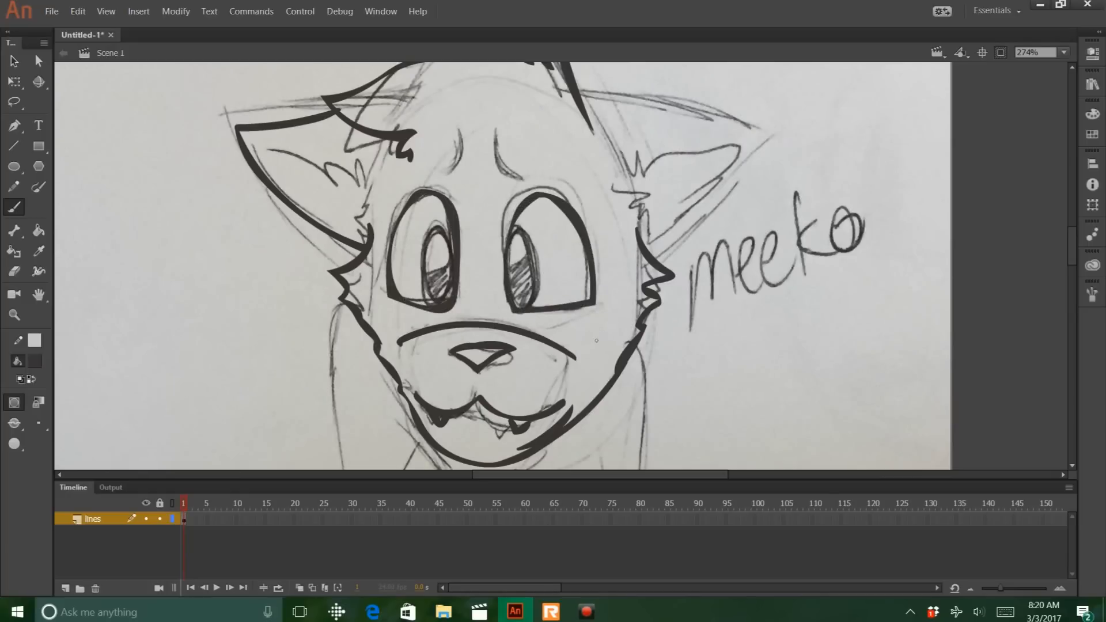
{"action": "left_click_drag", "start_coordinate": [509, 116], "coordinate": [526, 167]}
{"action": "left_click_drag", "start_coordinate": [468, 113], "coordinate": [470, 164]}
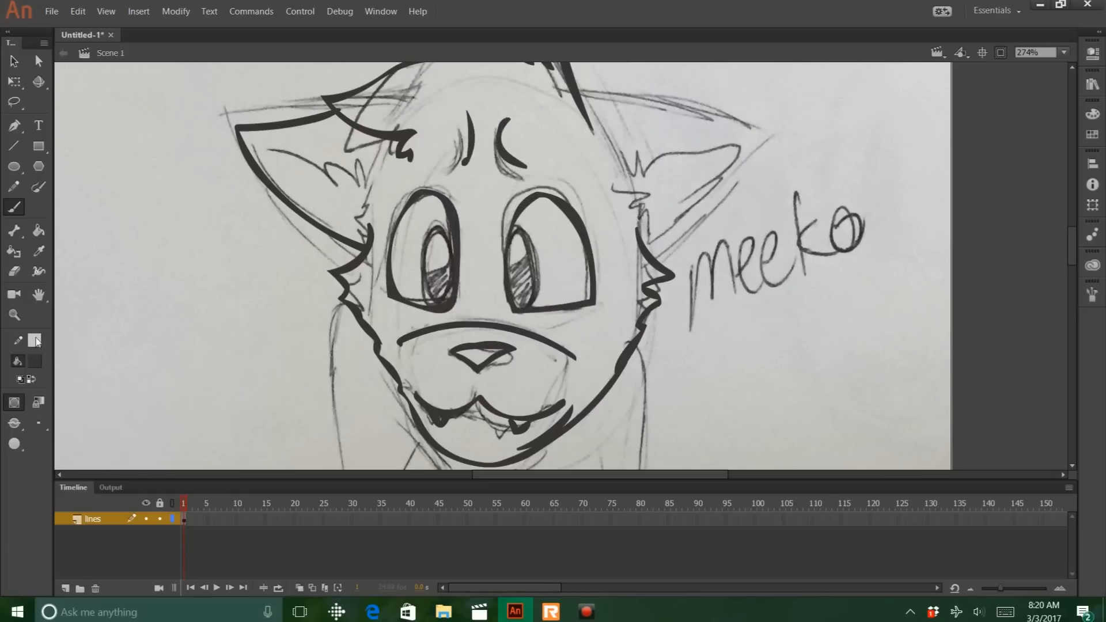
Set the brush fill colour to black and switch the brush mode to Paint Behind
{"action": "left_click", "coordinate": [35, 361]}
{"action": "left_click", "coordinate": [81, 406]}
{"action": "left_click", "coordinate": [14, 423]}
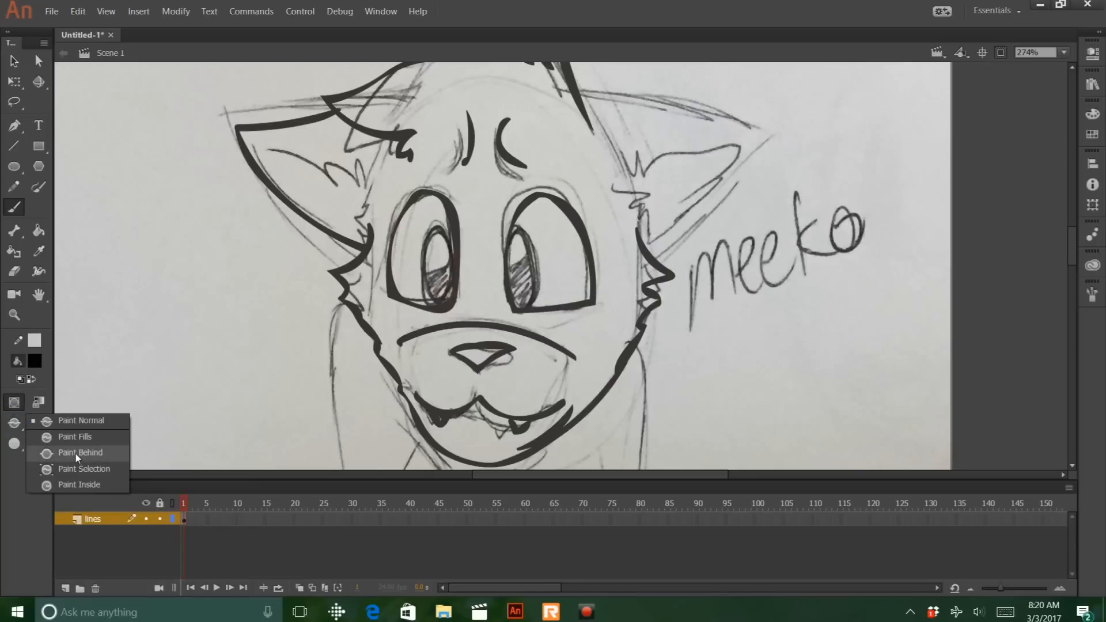
{"action": "left_click", "coordinate": [75, 451]}
{"action": "mouse_move", "coordinate": [458, 257]}
{"action": "left_mouse_down"}
{"action": "mouse_move", "coordinate": [425, 250]}
{"action": "mouse_move", "coordinate": [453, 281]}
{"action": "mouse_move", "coordinate": [452, 237]}
{"action": "left_mouse_up"}
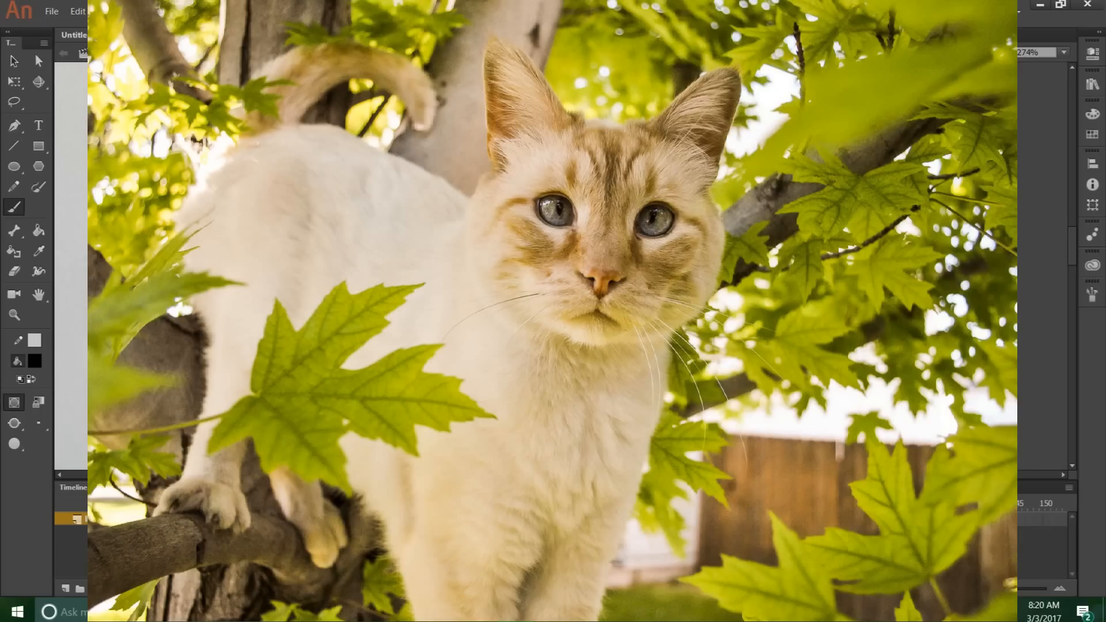
{"action": "left_click", "coordinate": [14, 81]}
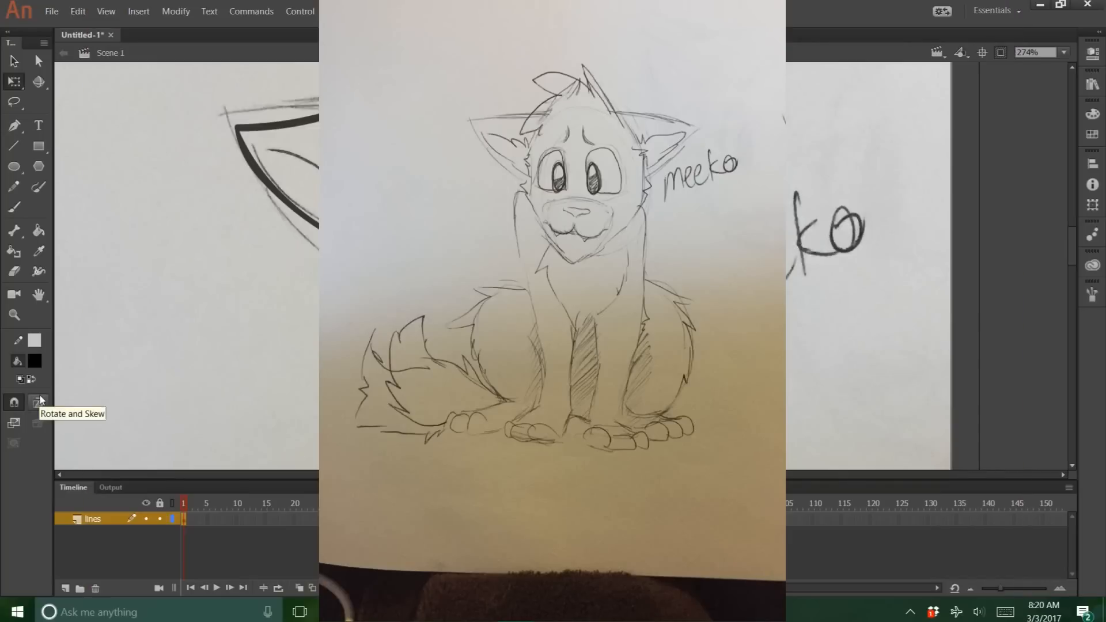
{"action": "left_click", "coordinate": [77, 11]}
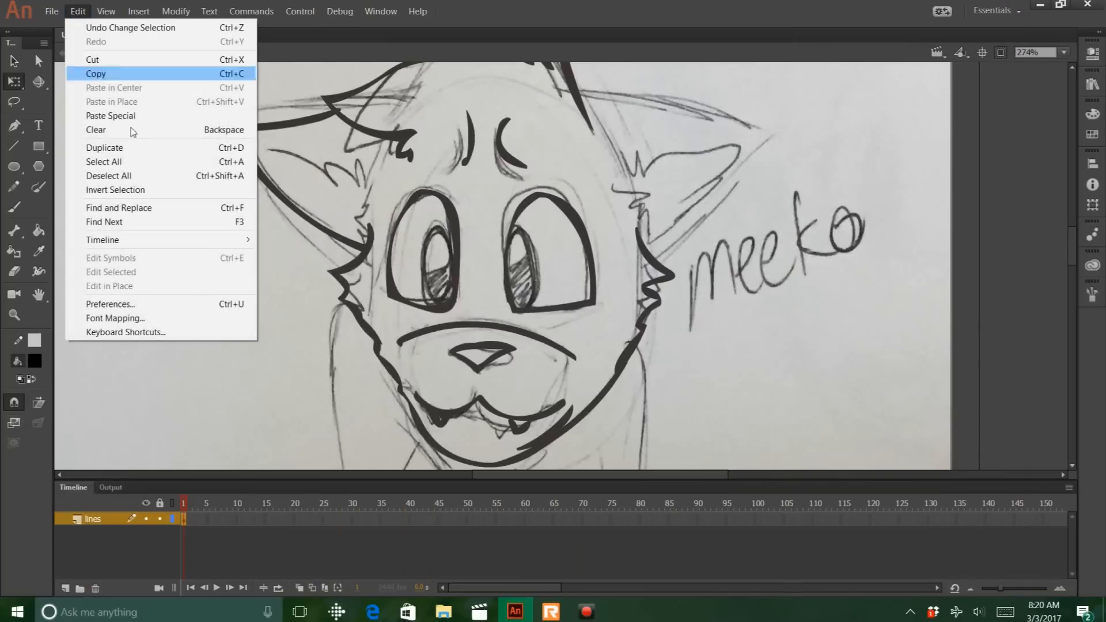
{"action": "mouse_move", "coordinate": [170, 245]}
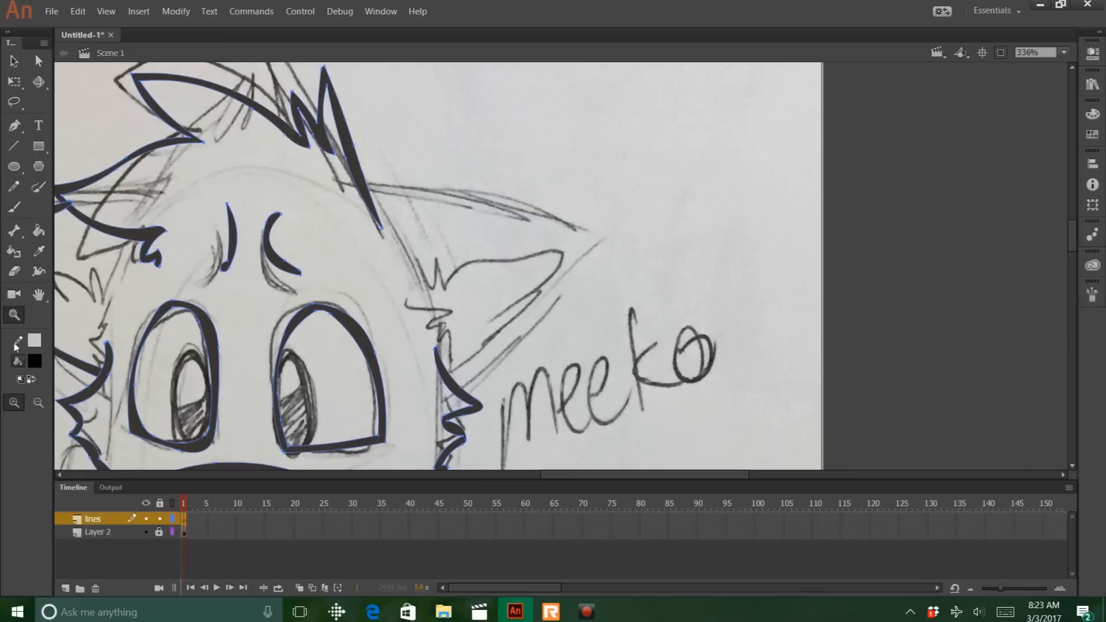
Change the brush fill to dark grey, then ink the remaining side of the head and the ear details
{"action": "left_click", "coordinate": [14, 207]}
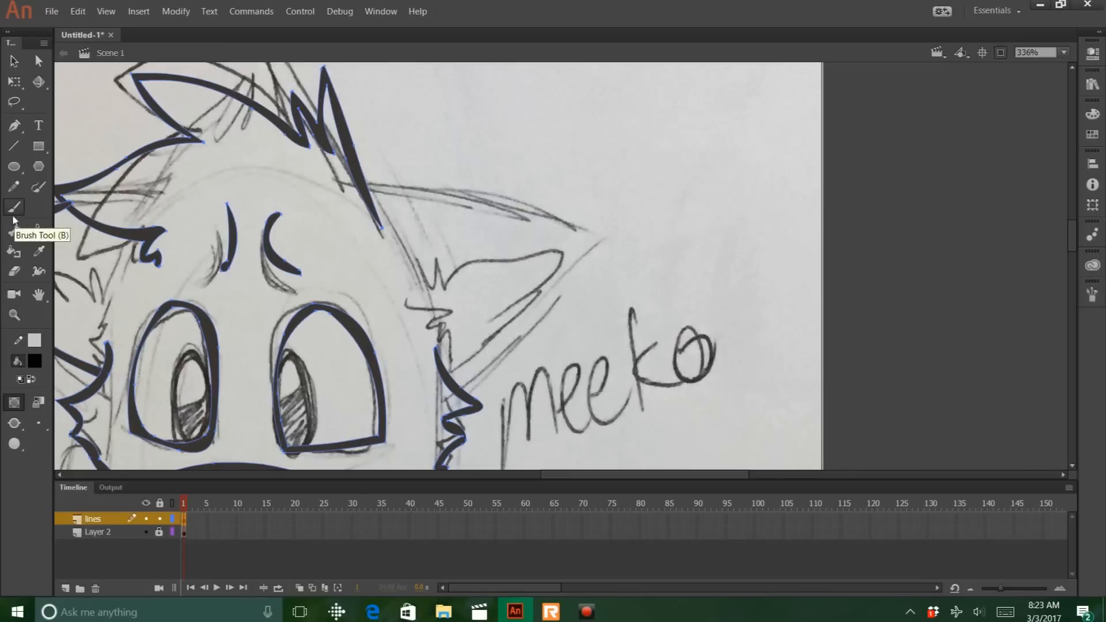
{"action": "left_click", "coordinate": [34, 362]}
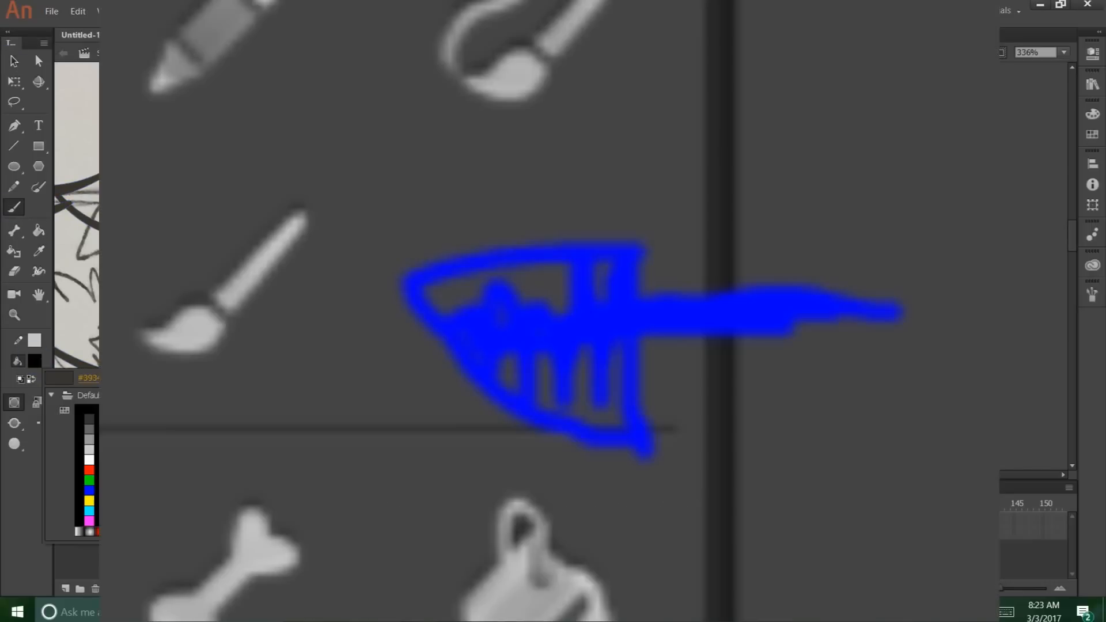
{"action": "left_click", "coordinate": [91, 425]}
{"action": "key", "text": "ctrl+minus"}
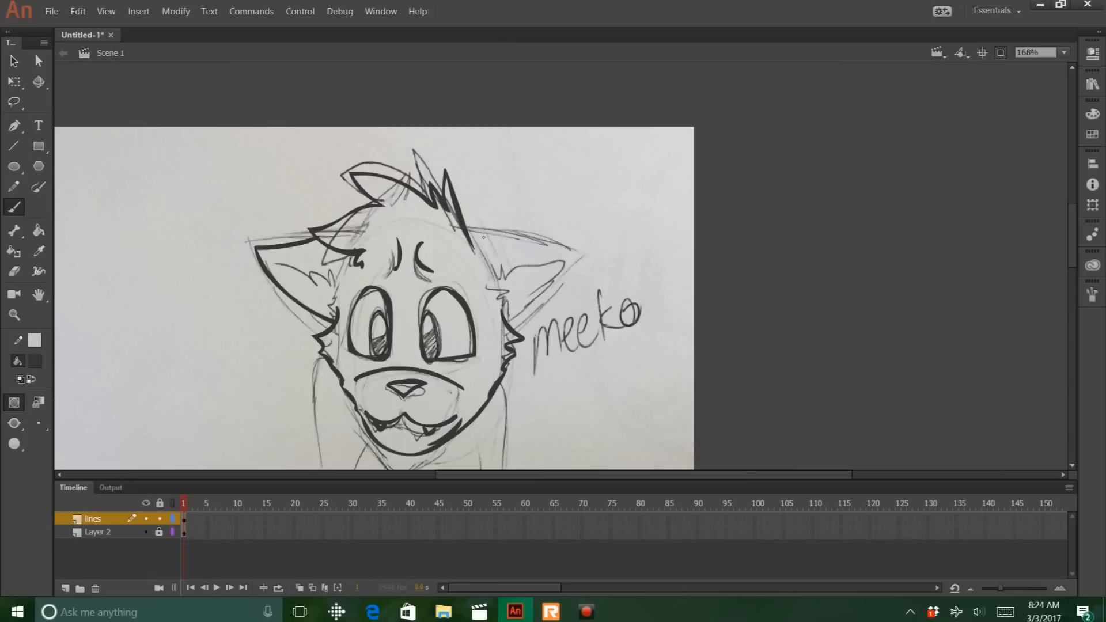
{"action": "mouse_move", "coordinate": [463, 217]}
{"action": "left_mouse_down"}
{"action": "mouse_move", "coordinate": [515, 241]}
{"action": "mouse_move", "coordinate": [508, 319]}
{"action": "left_mouse_up"}
{"action": "mouse_move", "coordinate": [494, 248]}
{"action": "left_mouse_down"}
{"action": "mouse_move", "coordinate": [577, 279]}
{"action": "mouse_move", "coordinate": [548, 292]}
{"action": "mouse_move", "coordinate": [507, 278]}
{"action": "left_mouse_up"}
{"action": "mouse_move", "coordinate": [336, 256]}
{"action": "left_mouse_down"}
{"action": "mouse_move", "coordinate": [315, 300]}
{"action": "mouse_move", "coordinate": [332, 280]}
{"action": "left_mouse_up"}
Ink both sides of the foreleg nearest the tail, from the shoulder down to its toes
{"action": "mouse_move", "coordinate": [386, 392]}
{"action": "left_mouse_down"}
{"action": "mouse_move", "coordinate": [496, 153]}
{"action": "mouse_move", "coordinate": [505, 176]}
{"action": "mouse_move", "coordinate": [460, 402]}
{"action": "left_mouse_up"}
{"action": "left_click_drag", "start_coordinate": [466, 358], "coordinate": [442, 186]}
{"action": "left_click_drag", "start_coordinate": [434, 226], "coordinate": [445, 347]}
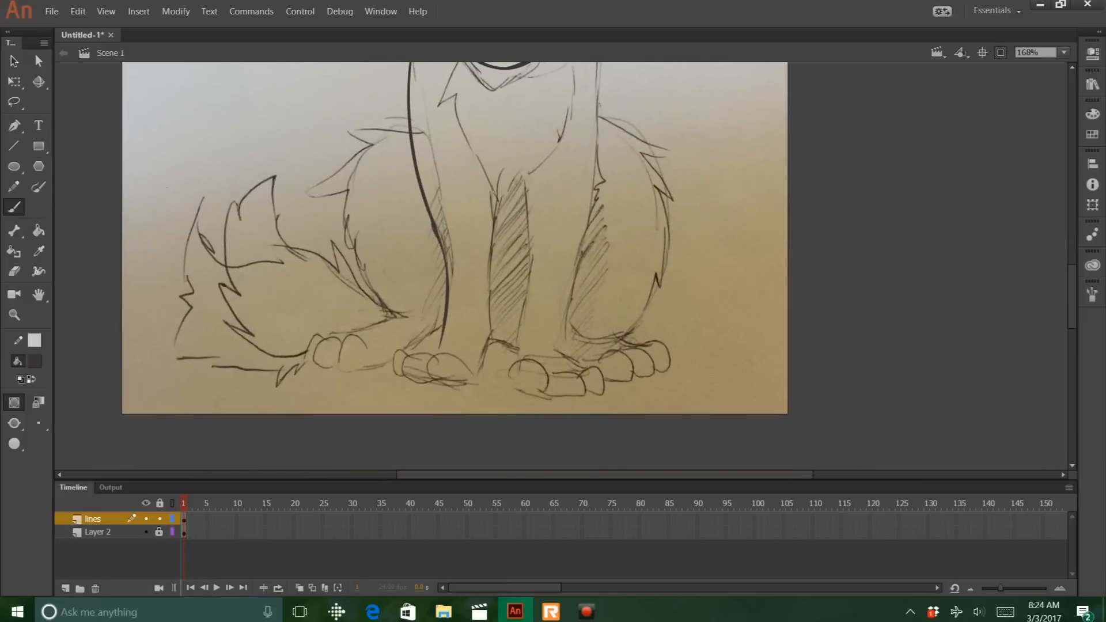
{"action": "mouse_move", "coordinate": [483, 180]}
{"action": "left_mouse_down"}
{"action": "mouse_move", "coordinate": [484, 334]}
{"action": "mouse_move", "coordinate": [463, 377]}
{"action": "mouse_move", "coordinate": [417, 381]}
{"action": "mouse_move", "coordinate": [440, 364]}
{"action": "mouse_move", "coordinate": [427, 362]}
{"action": "mouse_move", "coordinate": [462, 347]}
{"action": "left_mouse_up"}
{"action": "key", "text": "space"}
{"action": "mouse_move", "coordinate": [469, 208]}
{"action": "left_mouse_down"}
{"action": "mouse_move", "coordinate": [461, 303]}
{"action": "mouse_move", "coordinate": [408, 304]}
{"action": "left_mouse_up"}
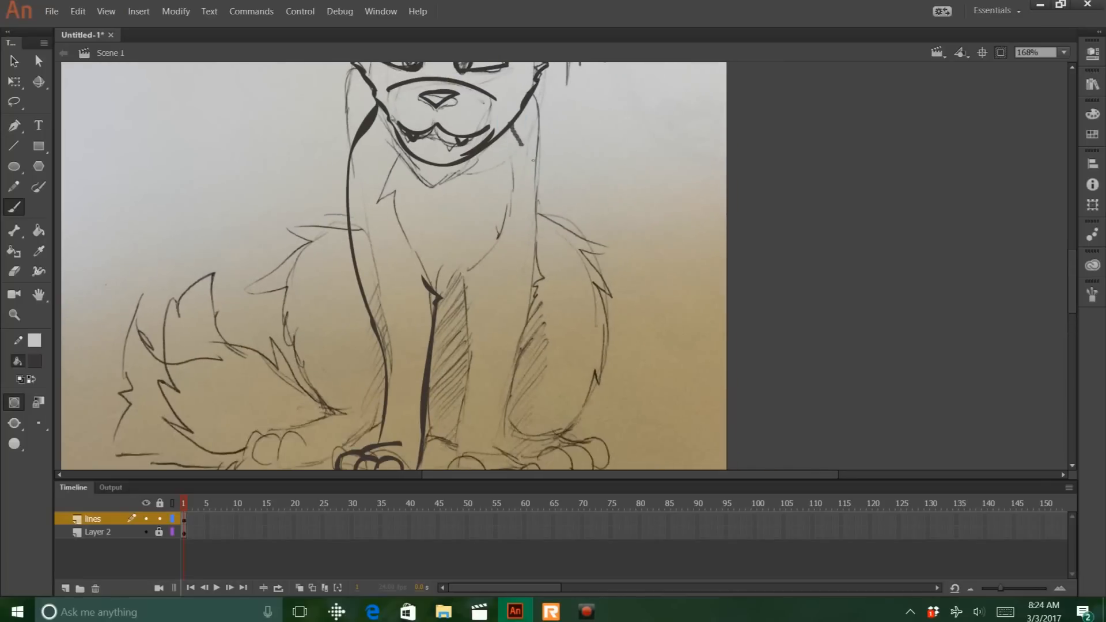
Ink the other foreleg from the shoulder to the ground and outline its rounded toes
{"action": "mouse_move", "coordinate": [534, 147]}
{"action": "left_mouse_down"}
{"action": "mouse_move", "coordinate": [525, 348]}
{"action": "mouse_move", "coordinate": [507, 437]}
{"action": "mouse_move", "coordinate": [530, 303]}
{"action": "mouse_move", "coordinate": [534, 370]}
{"action": "mouse_move", "coordinate": [490, 168]}
{"action": "mouse_move", "coordinate": [490, 355]}
{"action": "mouse_move", "coordinate": [517, 384]}
{"action": "mouse_move", "coordinate": [510, 367]}
{"action": "left_mouse_up"}
{"action": "key", "text": "space"}
{"action": "left_click_drag", "start_coordinate": [523, 382], "coordinate": [555, 393]}
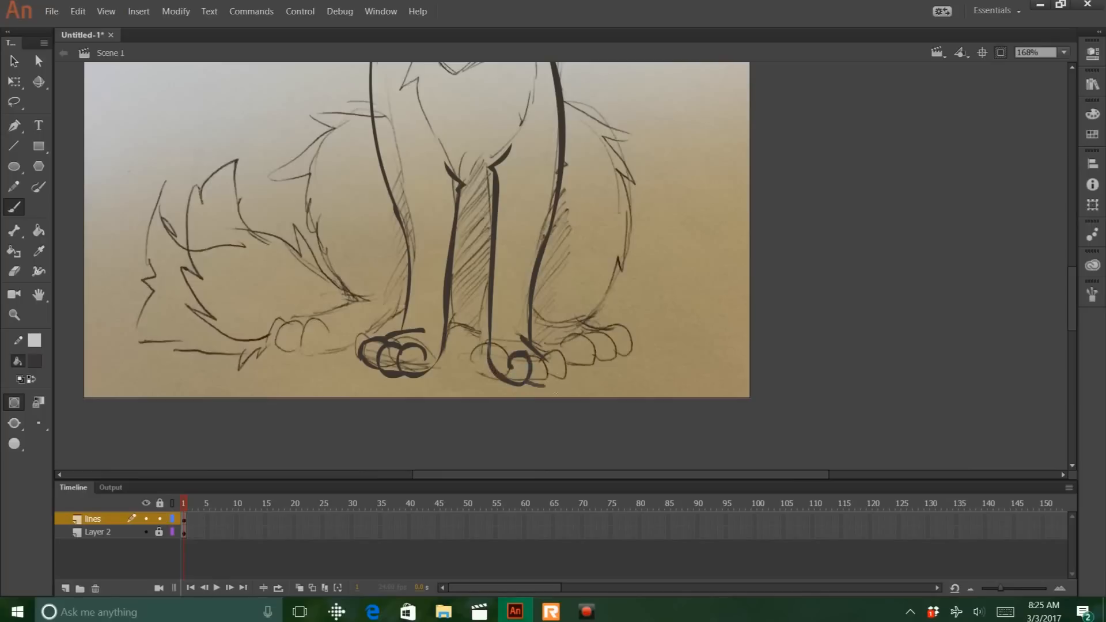
{"action": "mouse_move", "coordinate": [534, 356]}
{"action": "left_mouse_down"}
{"action": "mouse_move", "coordinate": [550, 389]}
{"action": "mouse_move", "coordinate": [548, 365]}
{"action": "left_mouse_up"}
Ink the jagged chest fur, then the furry haunch and hind paw on the tail side
{"action": "key", "text": "space"}
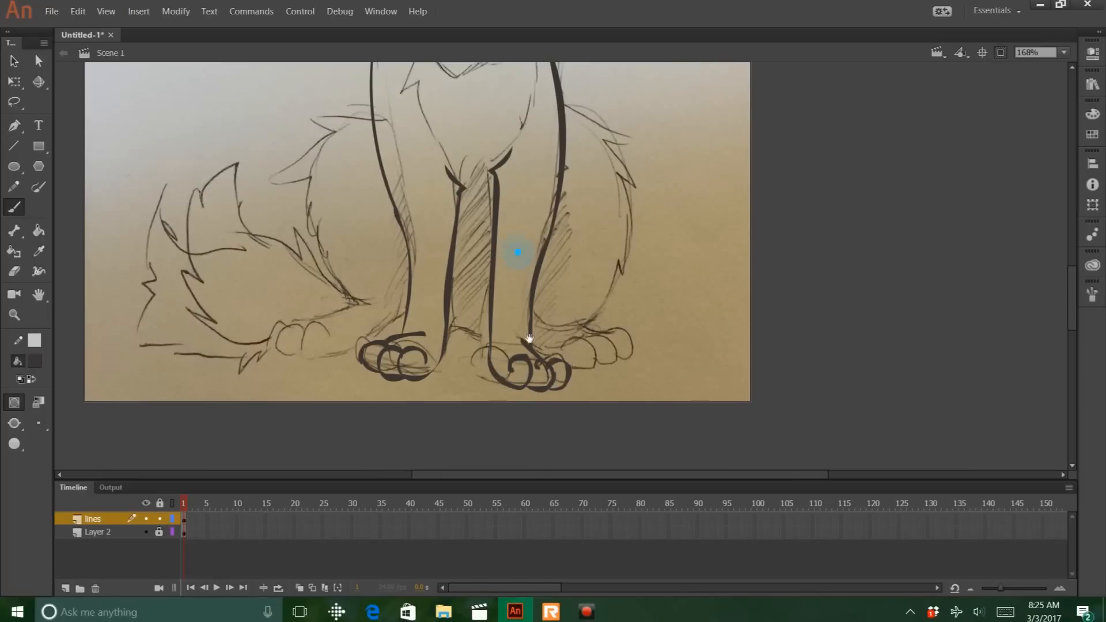
{"action": "mouse_move", "coordinate": [518, 205]}
{"action": "left_mouse_down"}
{"action": "mouse_move", "coordinate": [524, 331]}
{"action": "mouse_move", "coordinate": [517, 236]}
{"action": "left_mouse_up"}
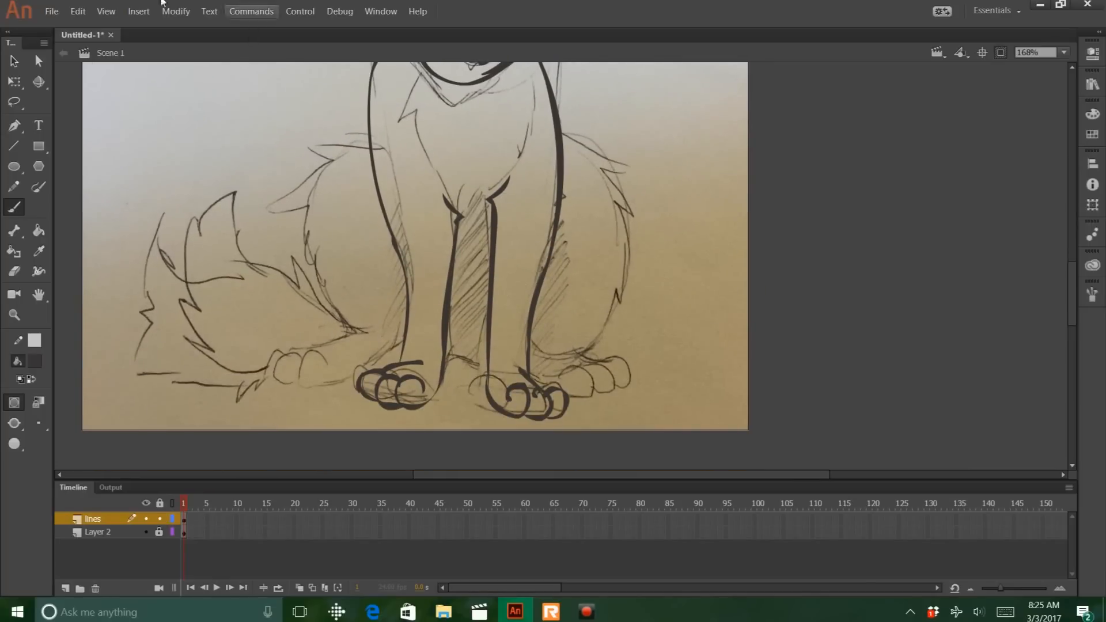
{"action": "key", "text": "q"}
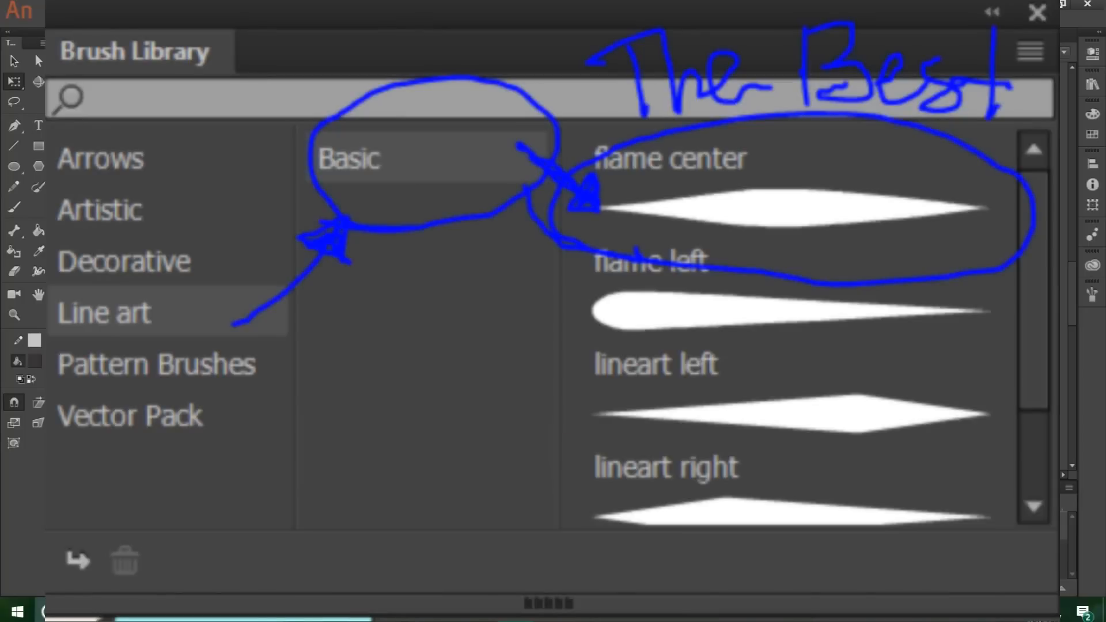
{"action": "key", "text": "e"}
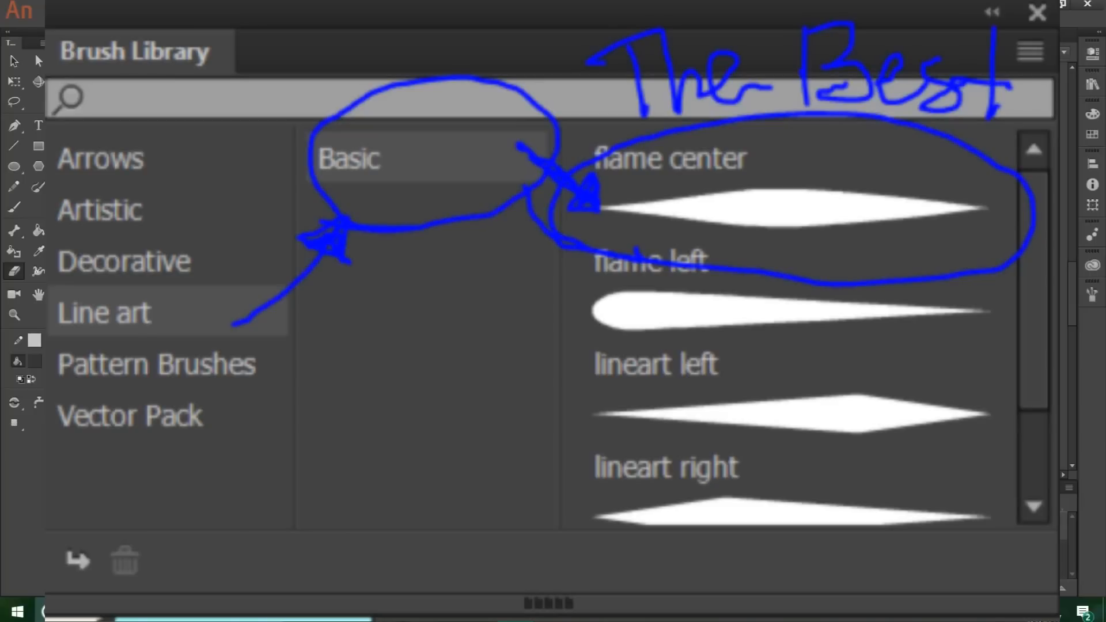
{"action": "key", "text": "b"}
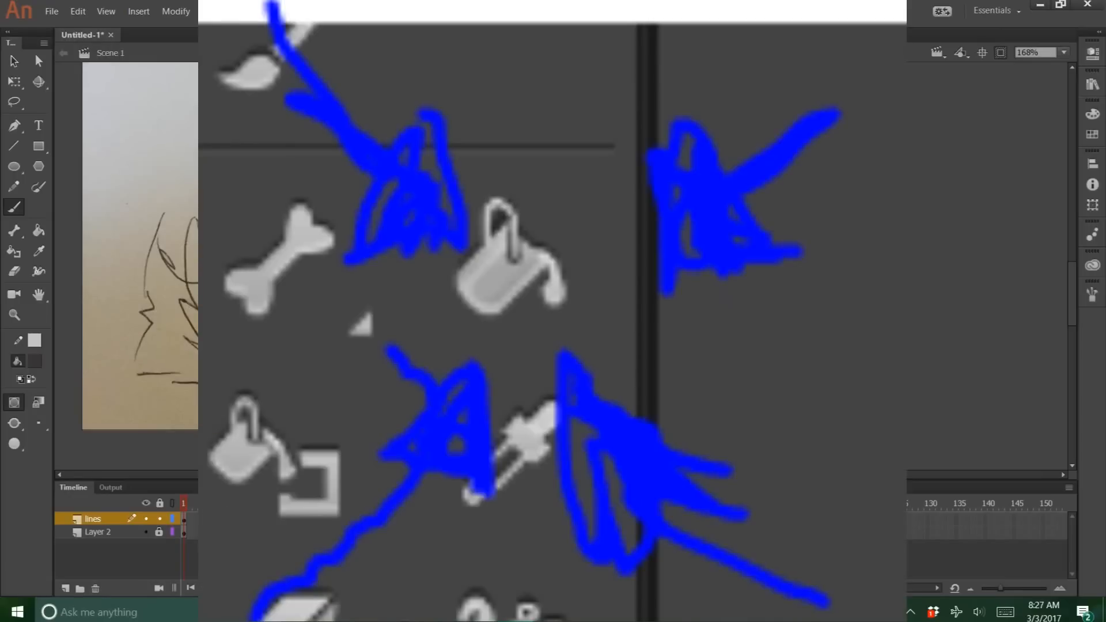
{"action": "left_click_drag", "start_coordinate": [518, 230], "coordinate": [619, 219]}
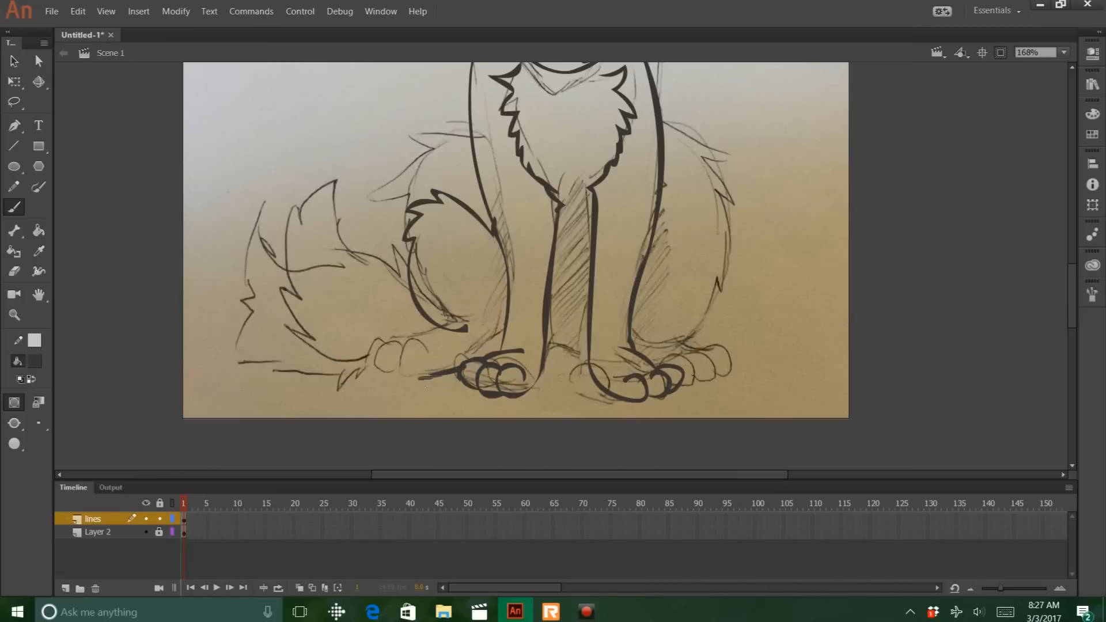
{"action": "mouse_move", "coordinate": [426, 380]}
{"action": "left_mouse_down"}
{"action": "mouse_move", "coordinate": [380, 349]}
{"action": "mouse_move", "coordinate": [452, 331]}
{"action": "mouse_move", "coordinate": [495, 290]}
{"action": "left_mouse_up"}
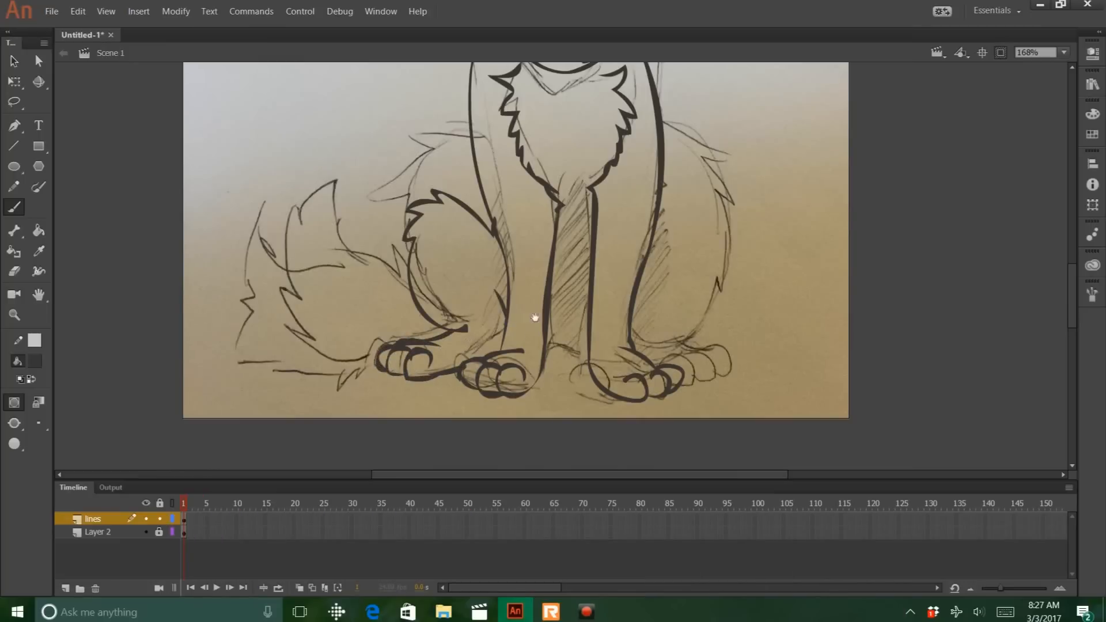
Ink the haunch and hind paw on the side away from the tail, plus the short belly line between the forelegs
{"action": "left_click_drag", "start_coordinate": [612, 292], "coordinate": [476, 256]}
{"action": "mouse_move", "coordinate": [517, 195]}
{"action": "left_mouse_down"}
{"action": "mouse_move", "coordinate": [602, 276]}
{"action": "mouse_move", "coordinate": [553, 311]}
{"action": "mouse_move", "coordinate": [605, 340]}
{"action": "mouse_move", "coordinate": [624, 333]}
{"action": "mouse_move", "coordinate": [617, 344]}
{"action": "left_mouse_up"}
{"action": "left_click_drag", "start_coordinate": [565, 311], "coordinate": [627, 333]}
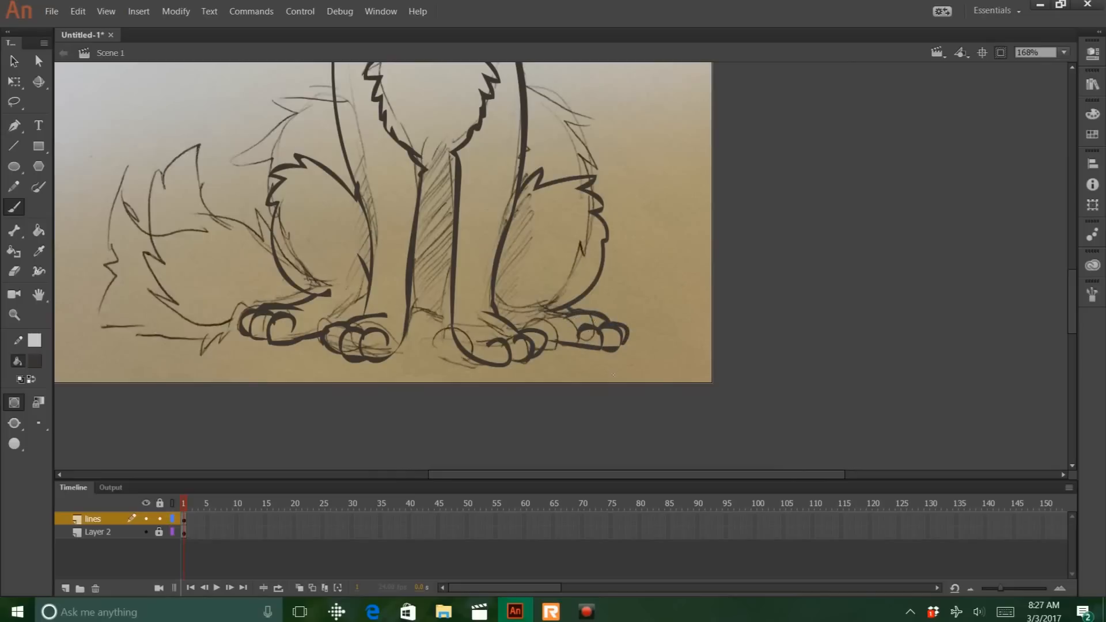
{"action": "mouse_move", "coordinate": [492, 318]}
{"action": "left_mouse_down"}
{"action": "mouse_move", "coordinate": [628, 335]}
{"action": "mouse_move", "coordinate": [549, 324]}
{"action": "mouse_move", "coordinate": [628, 352]}
{"action": "left_mouse_up"}
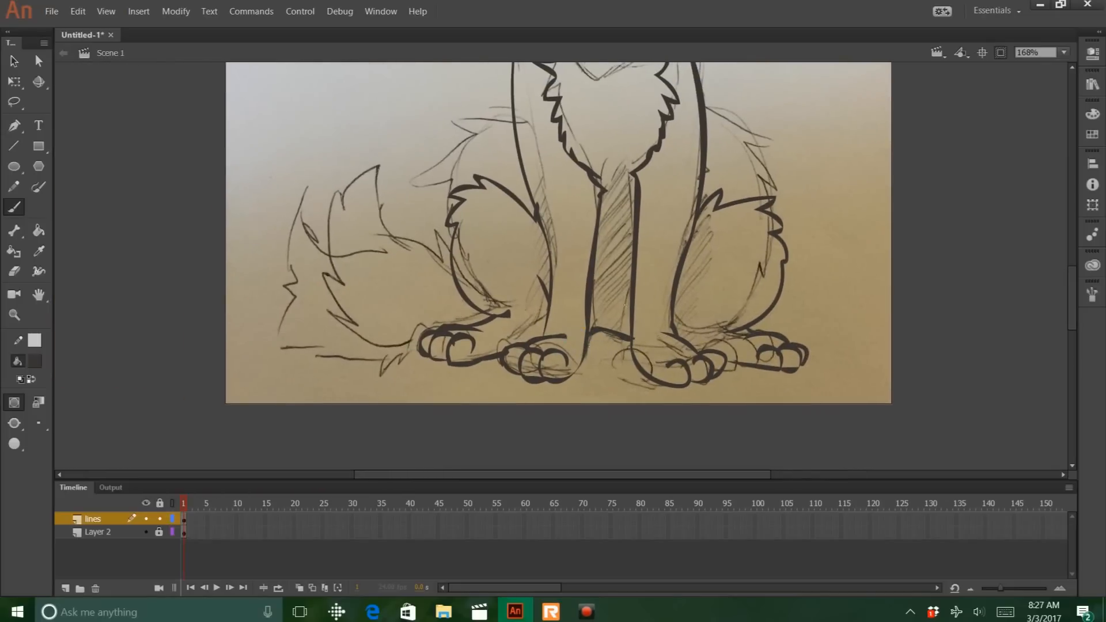
Ink the bushy tail with its pointed tip and erase the stray shoulder line beside the jaw
{"action": "left_click_drag", "start_coordinate": [600, 270], "coordinate": [600, 235]}
{"action": "mouse_move", "coordinate": [524, 277]}
{"action": "left_mouse_down"}
{"action": "mouse_move", "coordinate": [641, 300]}
{"action": "mouse_move", "coordinate": [634, 257]}
{"action": "left_mouse_up"}
{"action": "mouse_move", "coordinate": [831, 277]}
{"action": "left_mouse_down"}
{"action": "mouse_move", "coordinate": [809, 290]}
{"action": "mouse_move", "coordinate": [792, 347]}
{"action": "left_mouse_up"}
{"action": "mouse_move", "coordinate": [579, 272]}
{"action": "left_mouse_down"}
{"action": "mouse_move", "coordinate": [657, 342]}
{"action": "mouse_move", "coordinate": [590, 300]}
{"action": "mouse_move", "coordinate": [566, 223]}
{"action": "mouse_move", "coordinate": [545, 240]}
{"action": "mouse_move", "coordinate": [527, 307]}
{"action": "mouse_move", "coordinate": [534, 383]}
{"action": "mouse_move", "coordinate": [614, 402]}
{"action": "left_mouse_up"}
{"action": "left_click_drag", "start_coordinate": [629, 282], "coordinate": [430, 365]}
{"action": "left_click_drag", "start_coordinate": [532, 323], "coordinate": [484, 304]}
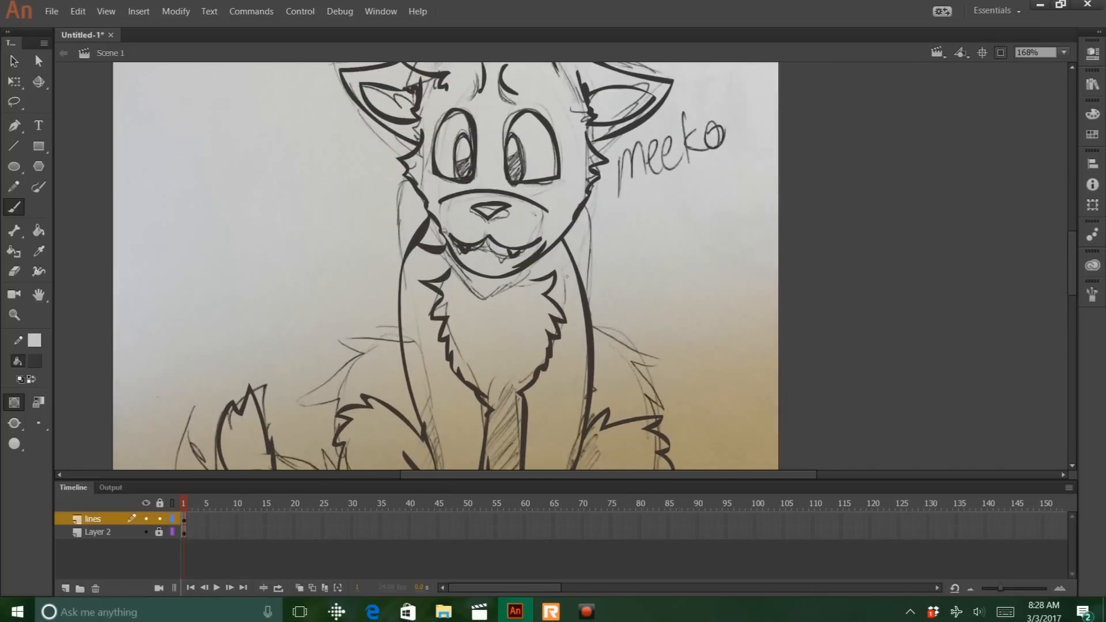
{"action": "key", "text": "e"}
{"action": "mouse_move", "coordinate": [427, 225]}
{"action": "left_mouse_down"}
{"action": "mouse_move", "coordinate": [403, 266]}
{"action": "mouse_move", "coordinate": [421, 248]}
{"action": "left_mouse_up"}
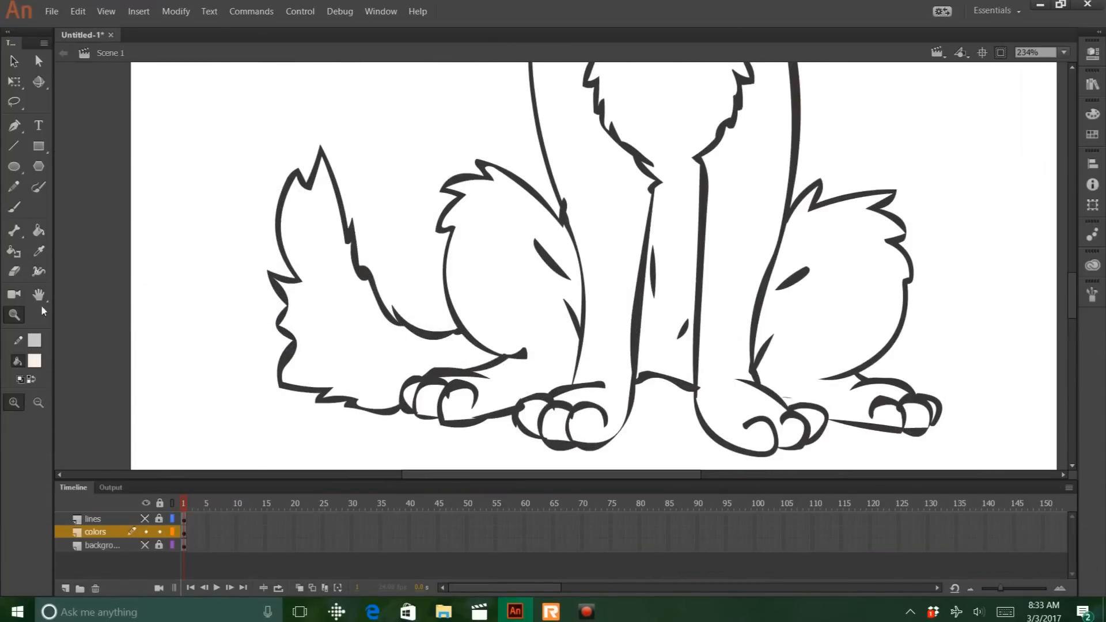
Fill the tail, both haunches and the hind paws with cream on the colors layer using the Paint Bucket
{"action": "left_click", "coordinate": [39, 230]}
{"action": "left_click", "coordinate": [371, 352]}
{"action": "left_click", "coordinate": [518, 346]}
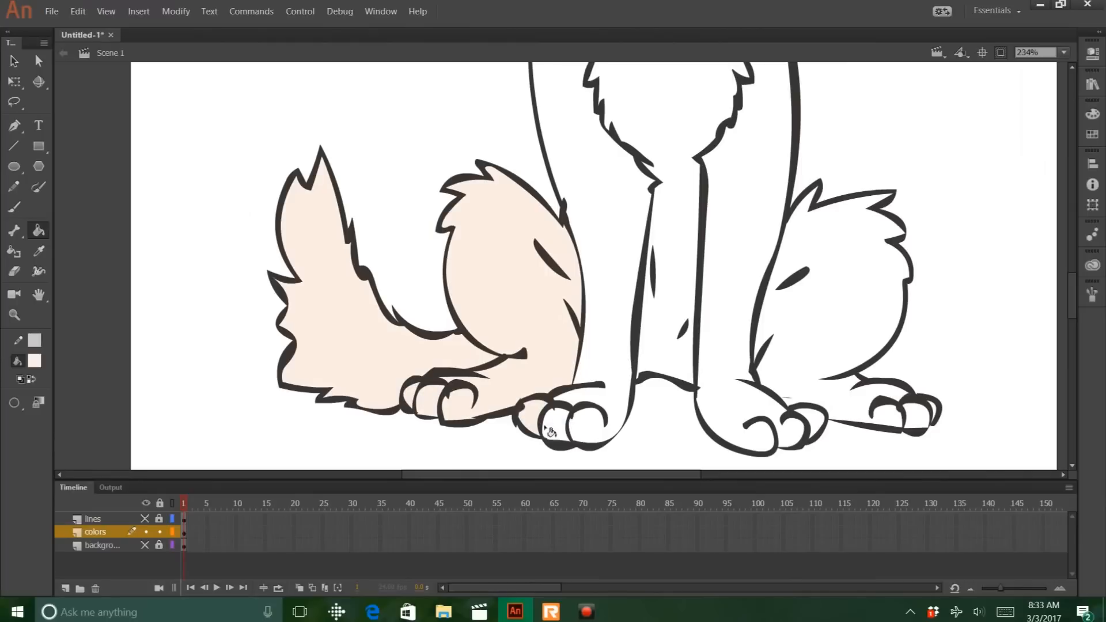
{"action": "left_click", "coordinate": [817, 362]}
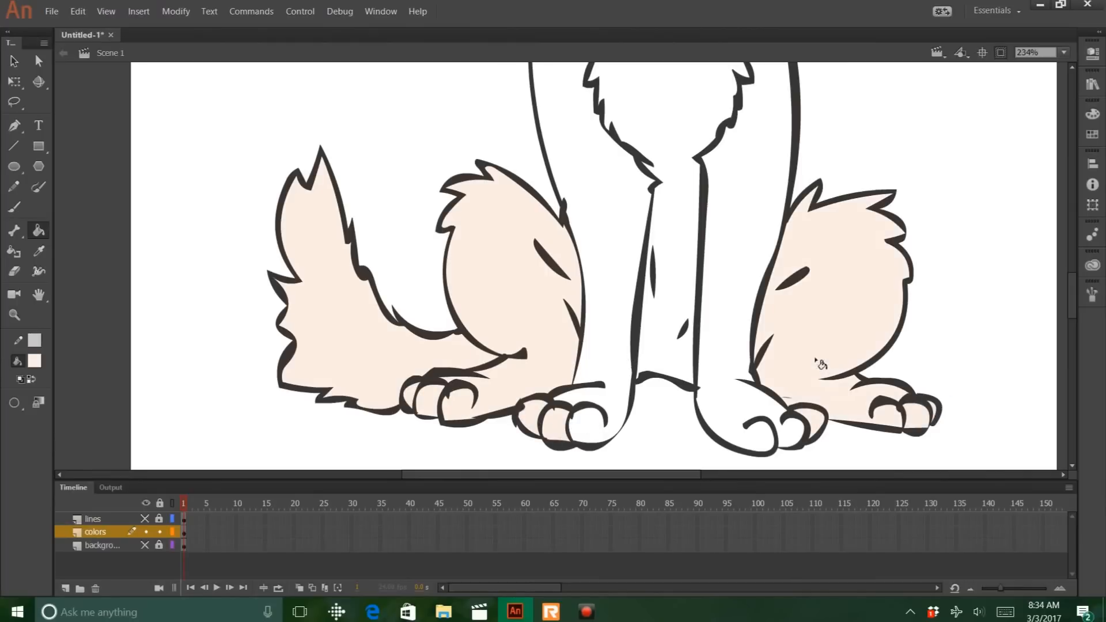
Close the gap below the chest fur with a cream brush line and fill the area between the forelegs with cream
{"action": "key", "text": "b"}
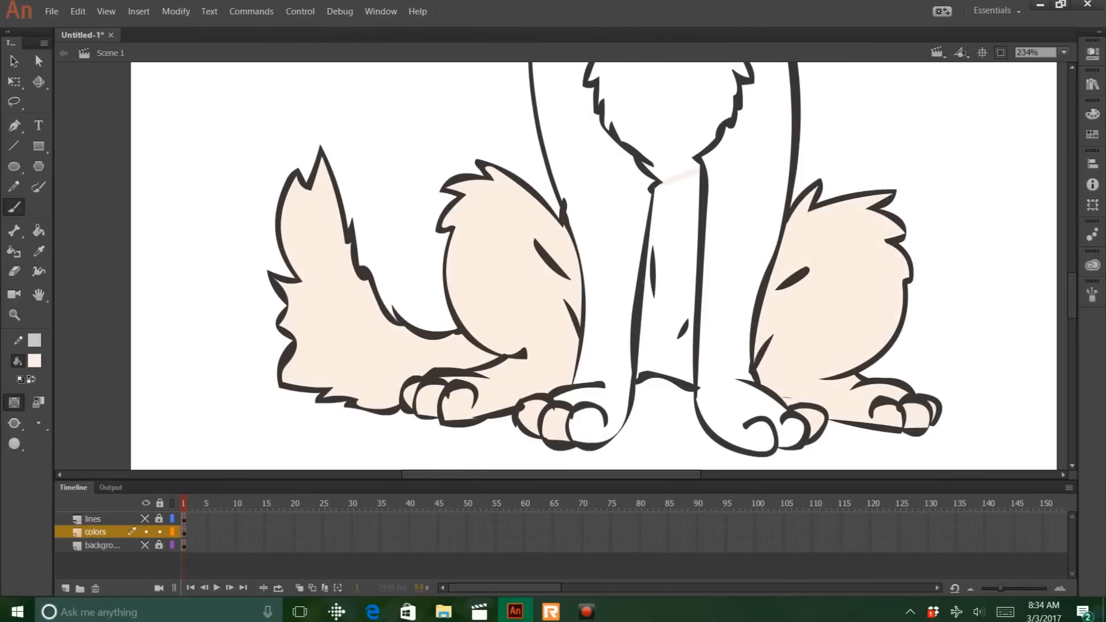
{"action": "left_click", "coordinate": [38, 233]}
{"action": "left_click", "coordinate": [687, 211]}
{"action": "scroll", "coordinate": [663, 253], "scroll_direction": "up", "scroll_amount": 3}
Close off the chest fur with cream brush lines below the jaw and fill the chest with cream on the colors layer
{"action": "left_click", "coordinate": [14, 207]}
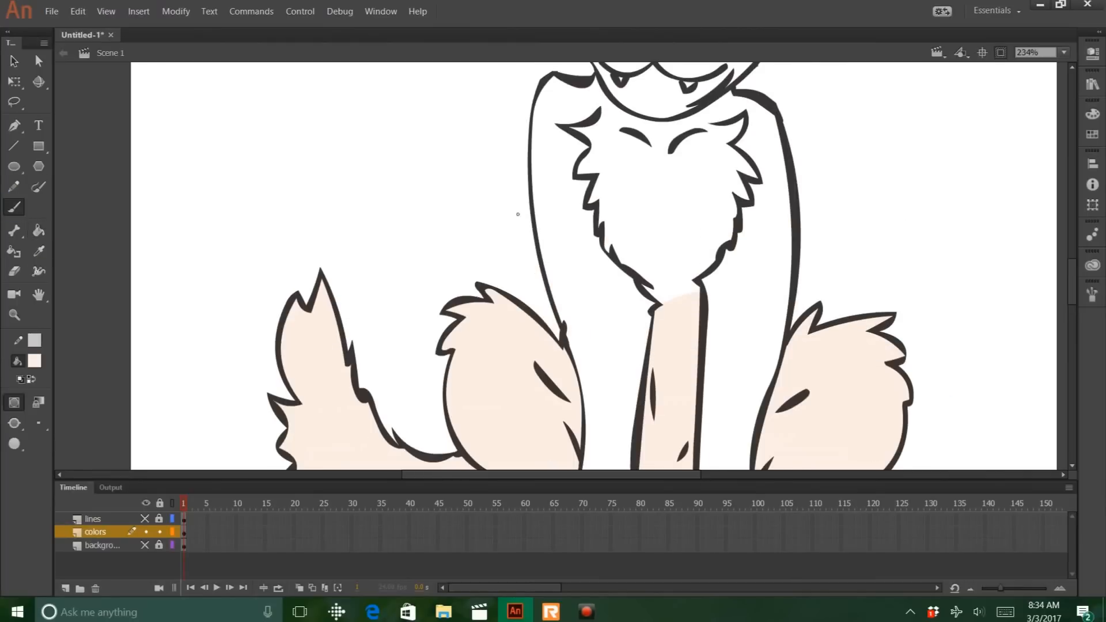
{"action": "mouse_move", "coordinate": [632, 279]}
{"action": "left_mouse_down"}
{"action": "mouse_move", "coordinate": [723, 191]}
{"action": "mouse_move", "coordinate": [669, 238]}
{"action": "mouse_move", "coordinate": [697, 248]}
{"action": "left_mouse_up"}
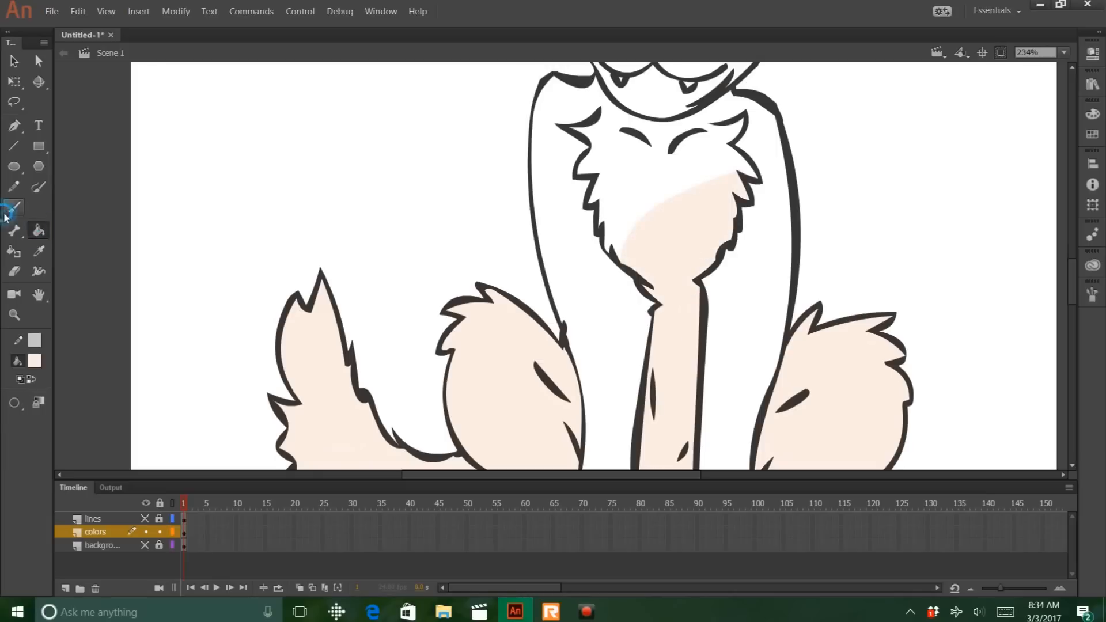
{"action": "left_click_drag", "start_coordinate": [593, 121], "coordinate": [617, 106]}
{"action": "left_click_drag", "start_coordinate": [730, 120], "coordinate": [713, 105]}
{"action": "key", "text": "k"}
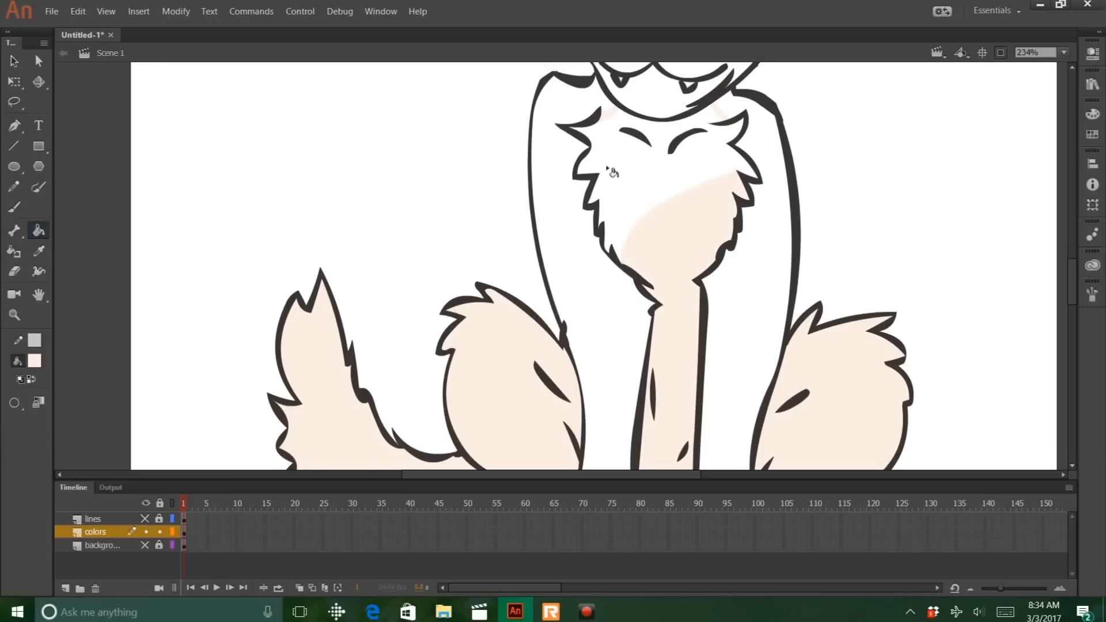
{"action": "left_click", "coordinate": [609, 106]}
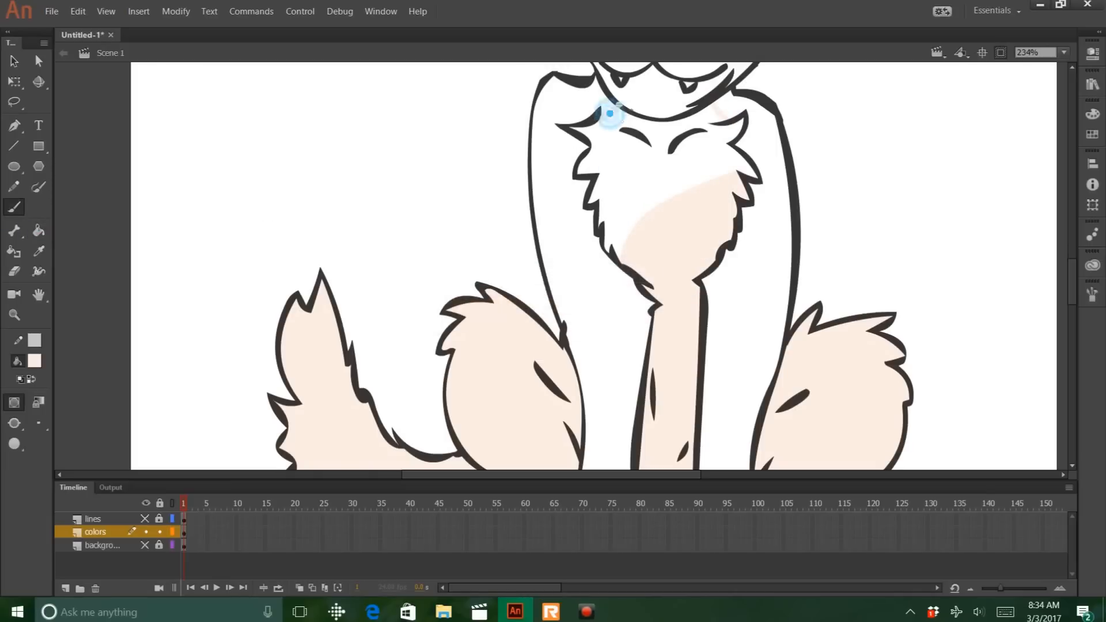
{"action": "left_click", "coordinate": [655, 188]}
Fill the shoulder and foreleg on the tail side with cream
{"action": "scroll", "coordinate": [628, 252], "scroll_direction": "up", "scroll_amount": 3}
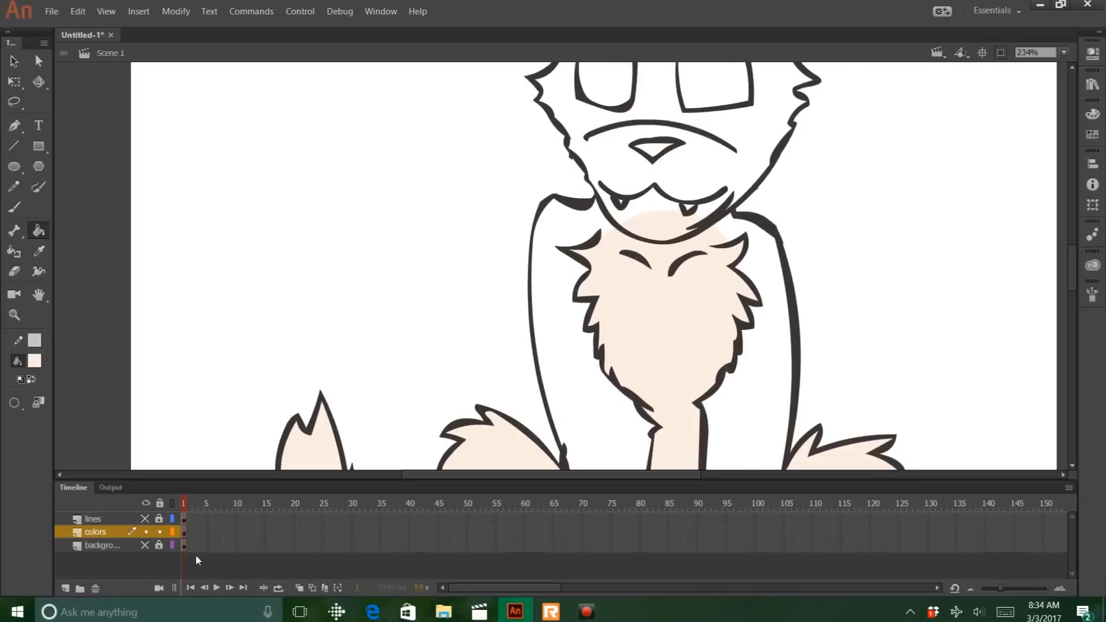
{"action": "left_click", "coordinate": [14, 207]}
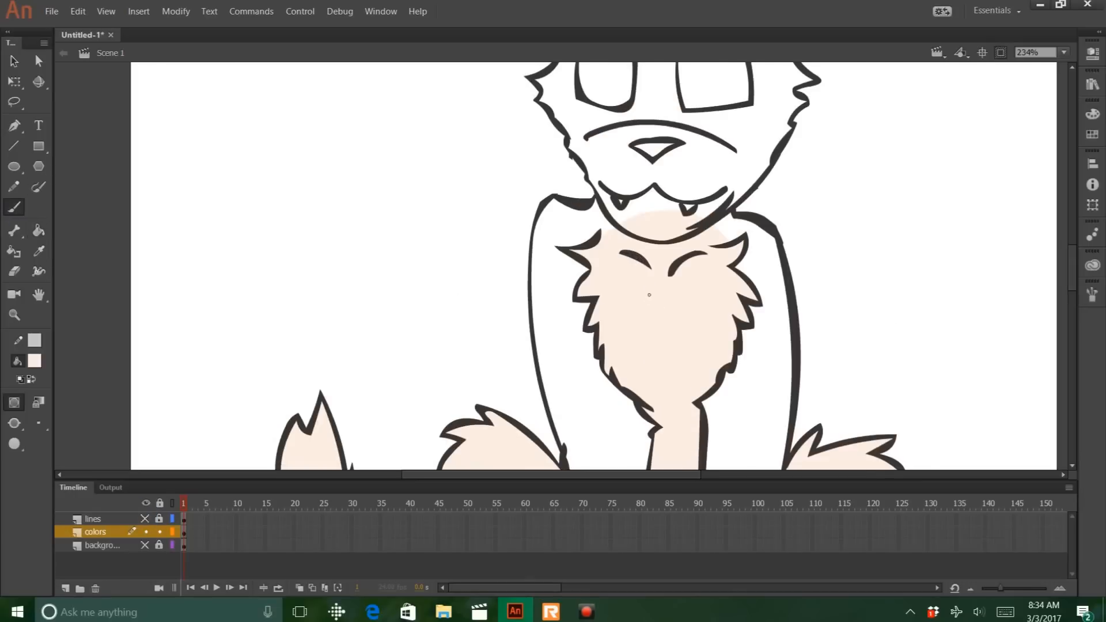
{"action": "left_click", "coordinate": [36, 230]}
{"action": "left_click", "coordinate": [574, 322]}
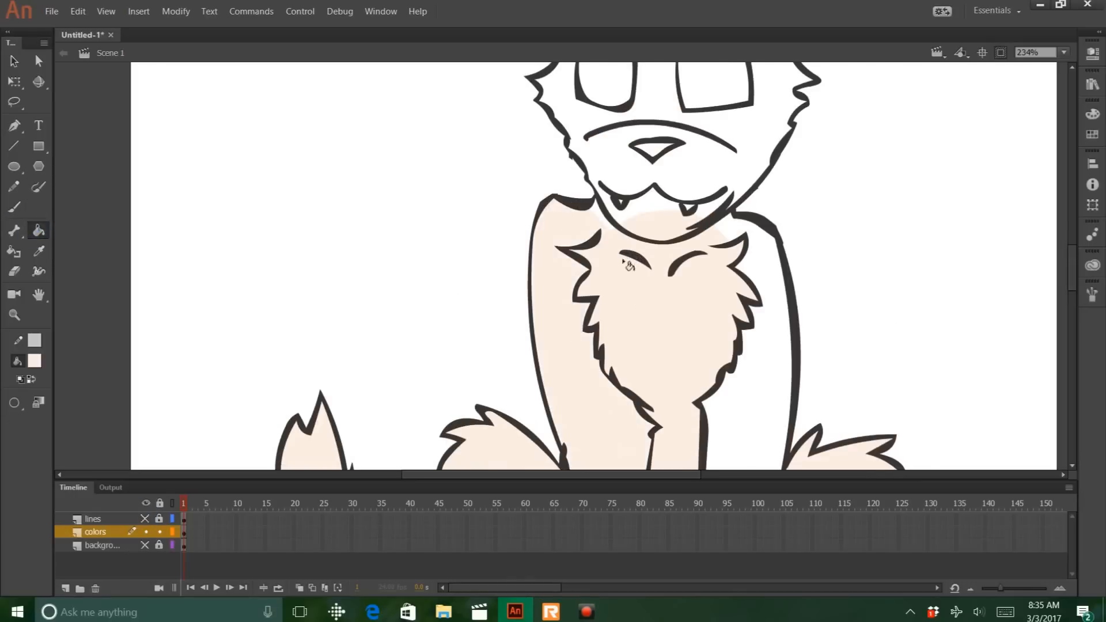
{"action": "left_click", "coordinate": [599, 212]}
{"action": "left_click", "coordinate": [647, 214]}
Add a cream brush line at the opposite shoulder and fill that shoulder and foreleg with cream
{"action": "left_click", "coordinate": [15, 209]}
{"action": "mouse_move", "coordinate": [721, 228]}
{"action": "left_mouse_down"}
{"action": "mouse_move", "coordinate": [742, 217]}
{"action": "mouse_move", "coordinate": [777, 251]}
{"action": "mouse_move", "coordinate": [782, 275]}
{"action": "left_mouse_up"}
{"action": "left_click", "coordinate": [38, 230]}
{"action": "left_click", "coordinate": [742, 378]}
{"action": "scroll", "coordinate": [741, 378], "scroll_direction": "down", "scroll_amount": 6}
Brush a cream boundary curve over the face, from the tail-side jaw across the eyes to the opposite cheek, redoing a wobbly first outline
{"action": "scroll", "coordinate": [731, 385], "scroll_direction": "up", "scroll_amount": 8}
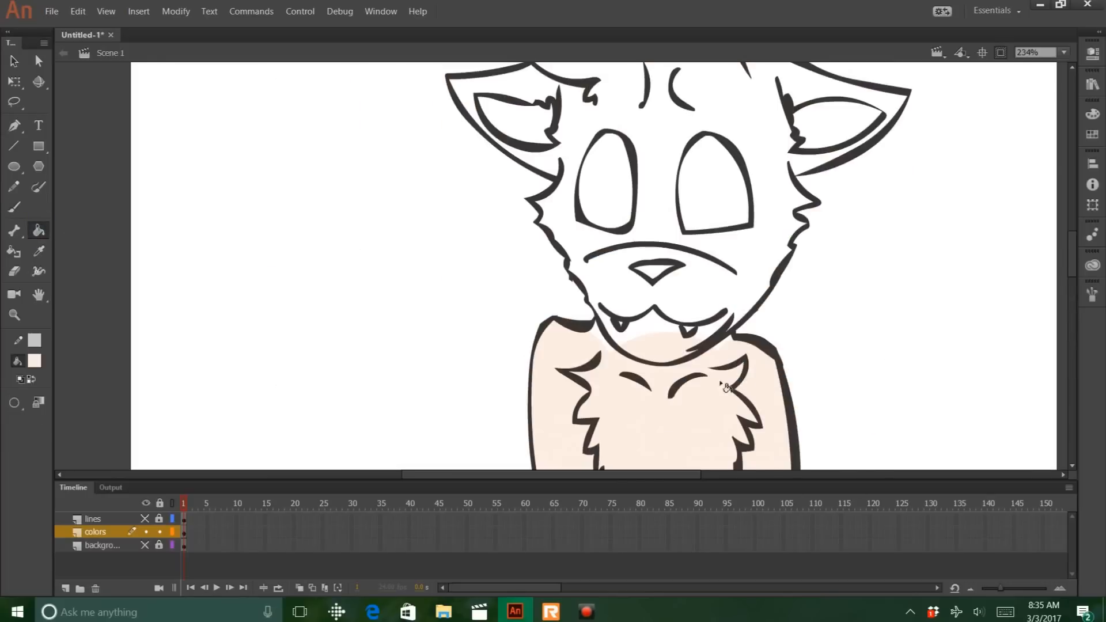
{"action": "left_click", "coordinate": [15, 207]}
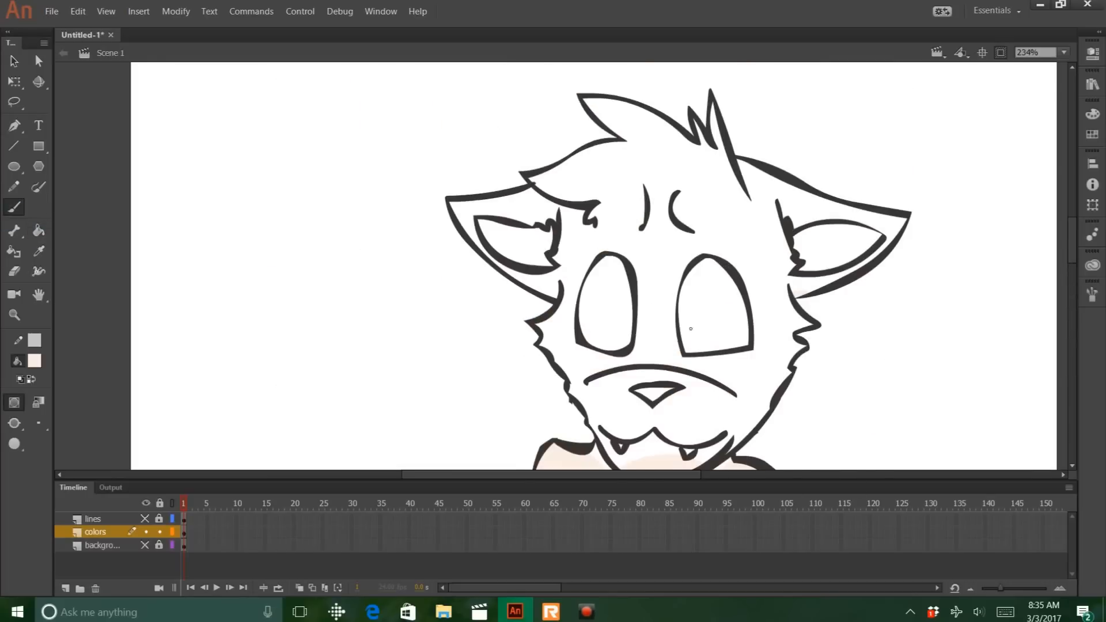
{"action": "left_click", "coordinate": [38, 230]}
{"action": "left_click", "coordinate": [782, 358]}
{"action": "left_click", "coordinate": [15, 207]}
{"action": "mouse_move", "coordinate": [794, 373]}
{"action": "left_mouse_down"}
{"action": "mouse_move", "coordinate": [672, 258]}
{"action": "mouse_move", "coordinate": [564, 348]}
{"action": "left_mouse_up"}
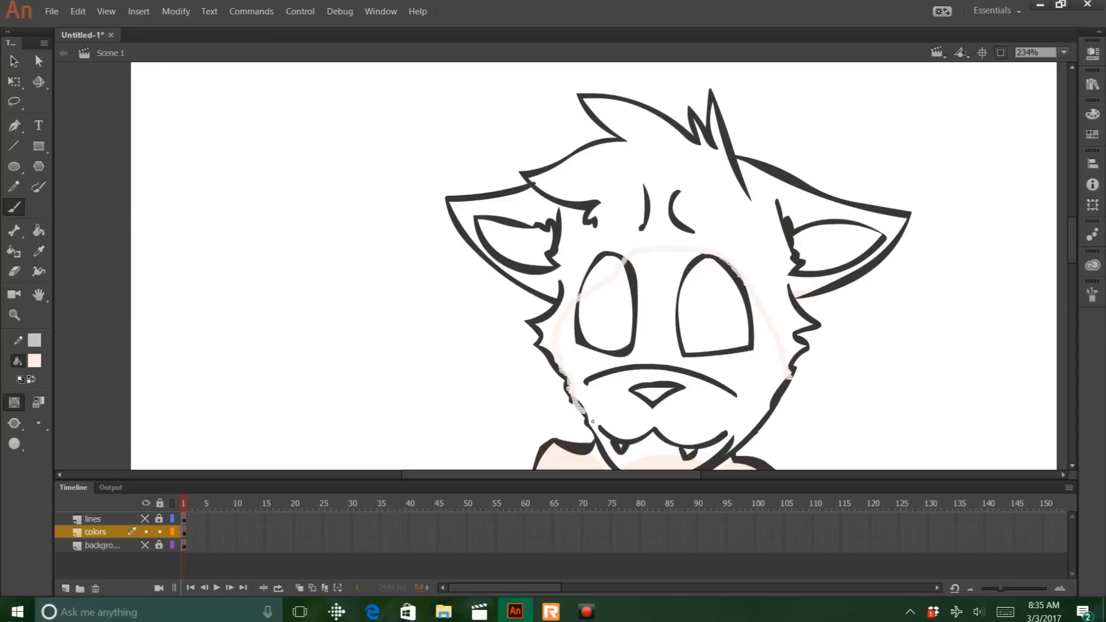
{"action": "mouse_move", "coordinate": [592, 421]}
{"action": "left_mouse_down"}
{"action": "mouse_move", "coordinate": [638, 302]}
{"action": "mouse_move", "coordinate": [802, 295]}
{"action": "left_mouse_up"}
{"action": "key", "text": "ctrl+z"}
{"action": "left_click", "coordinate": [38, 230]}
{"action": "left_click", "coordinate": [35, 189]}
{"action": "scroll", "coordinate": [792, 328], "scroll_direction": "down", "scroll_amount": 5}
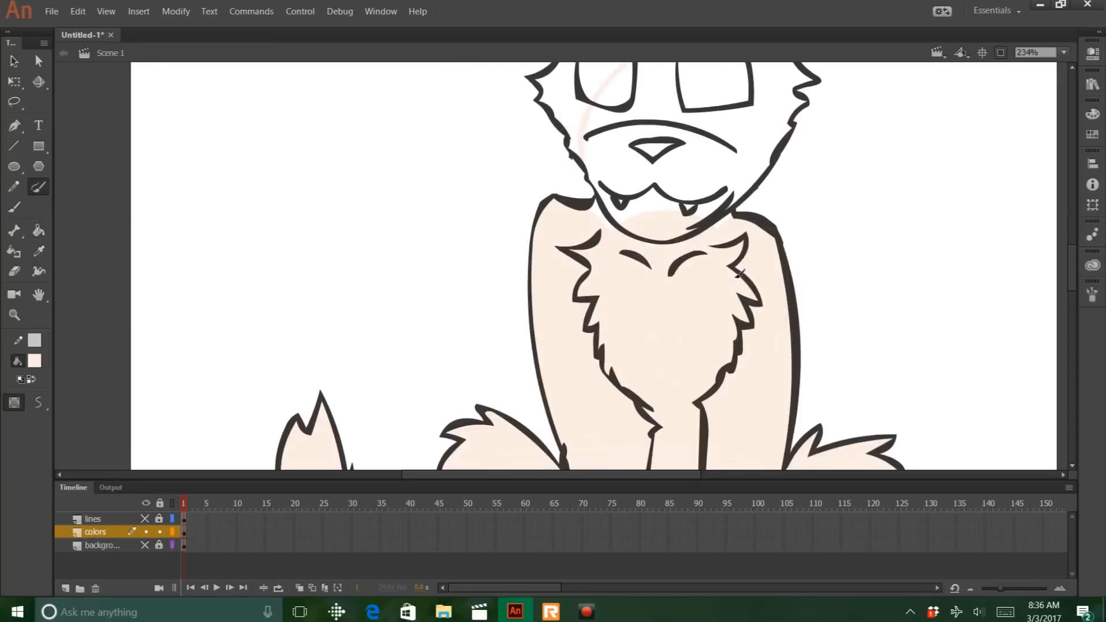
{"action": "scroll", "coordinate": [792, 328], "scroll_direction": "up", "scroll_amount": 5}
Line the cheek away from the tail with cream and fill the lower face below the boundary curve
{"action": "left_click", "coordinate": [14, 207]}
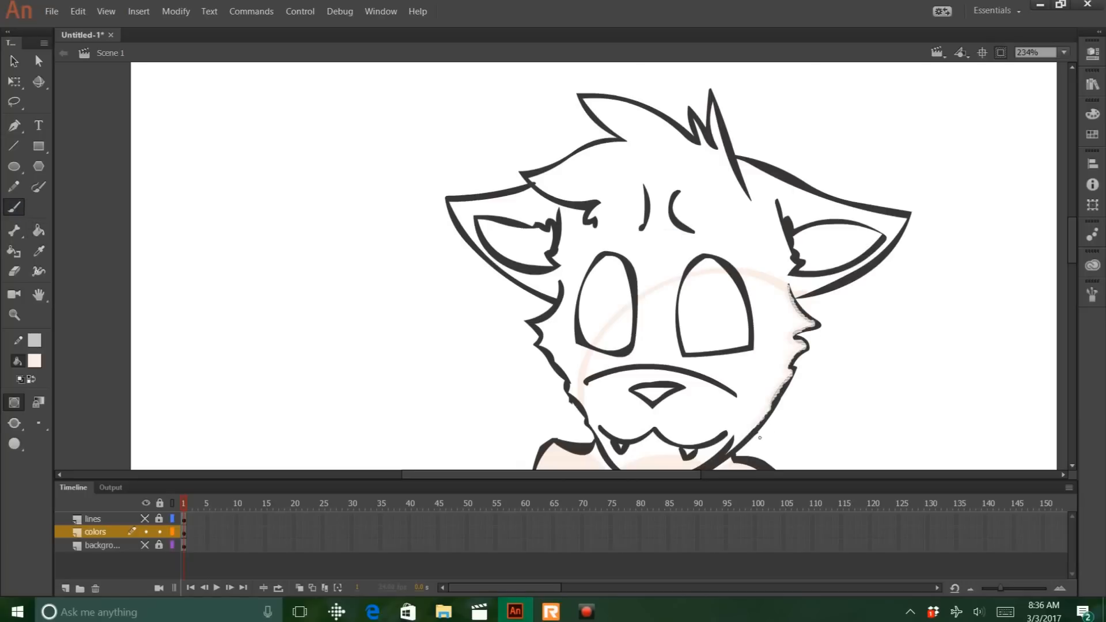
{"action": "key", "text": "ctrl+z"}
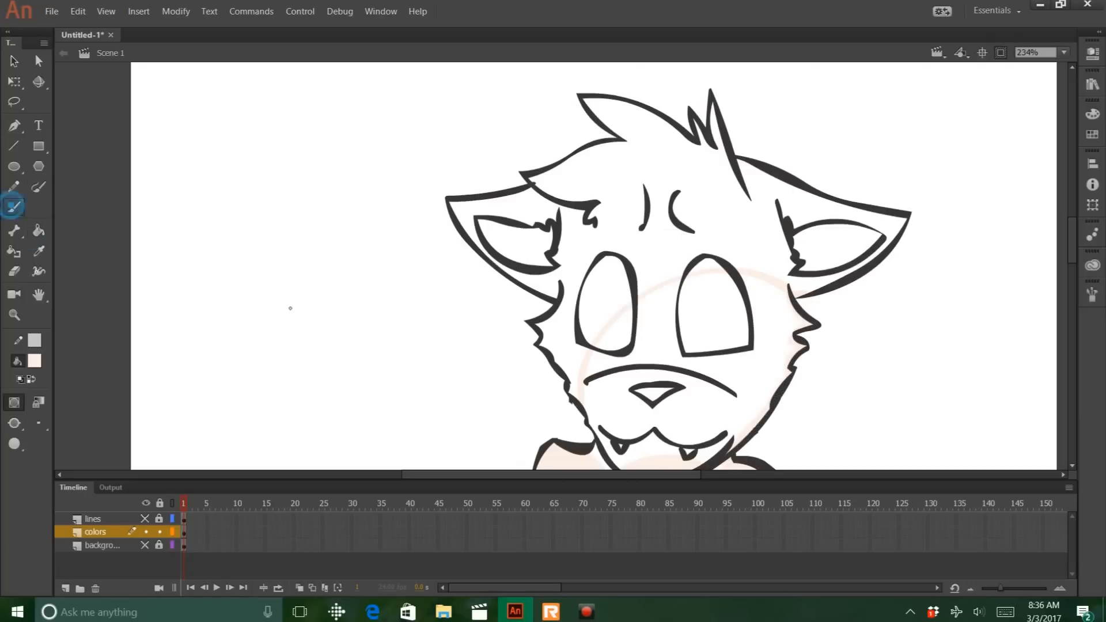
{"action": "left_click_drag", "start_coordinate": [608, 421], "coordinate": [548, 336]}
{"action": "left_click_drag", "start_coordinate": [521, 319], "coordinate": [541, 346]}
{"action": "left_click_drag", "start_coordinate": [539, 394], "coordinate": [676, 356]}
{"action": "left_click", "coordinate": [39, 230]}
{"action": "left_click", "coordinate": [687, 307]}
Line the tail-side cheek with cream, brush a boundary across the forehead and fill the enclosed upper face with cream
{"action": "left_click", "coordinate": [10, 207]}
{"action": "mouse_move", "coordinate": [505, 191]}
{"action": "left_mouse_down"}
{"action": "mouse_move", "coordinate": [514, 210]}
{"action": "mouse_move", "coordinate": [490, 249]}
{"action": "left_mouse_up"}
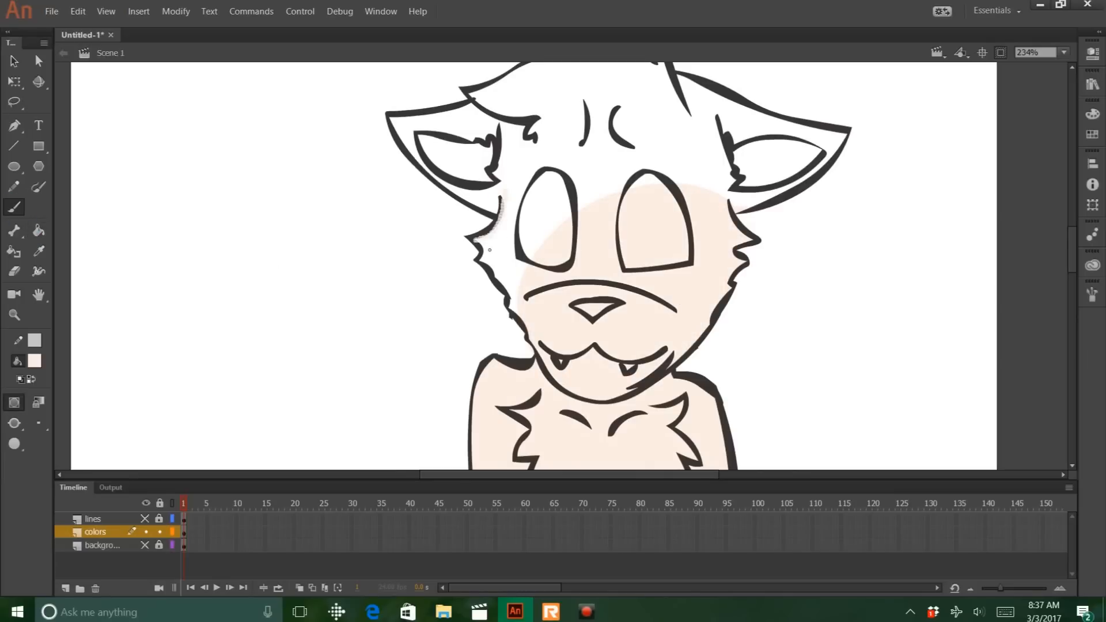
{"action": "left_click_drag", "start_coordinate": [520, 315], "coordinate": [520, 316]}
{"action": "mouse_move", "coordinate": [700, 185]}
{"action": "left_mouse_down"}
{"action": "mouse_move", "coordinate": [581, 95]}
{"action": "mouse_move", "coordinate": [506, 189]}
{"action": "left_mouse_up"}
{"action": "left_click", "coordinate": [39, 230]}
{"action": "left_click", "coordinate": [609, 167]}
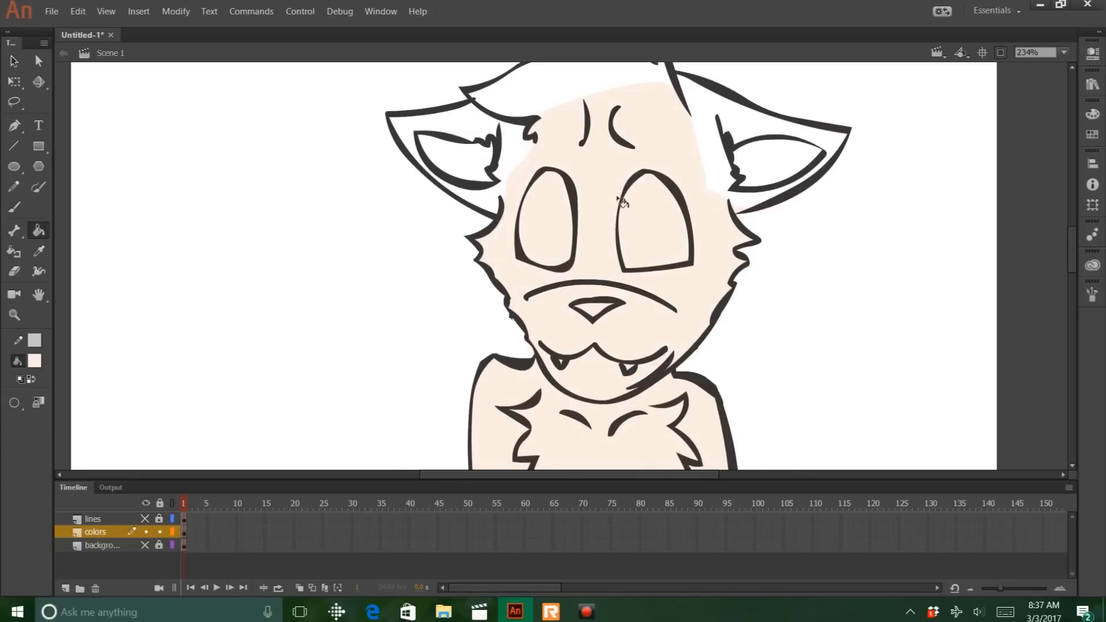
Line the top hair tuft and its spikes with cream, close it off toward the forehead and fill it with cream
{"action": "left_click_drag", "start_coordinate": [601, 133], "coordinate": [603, 231]}
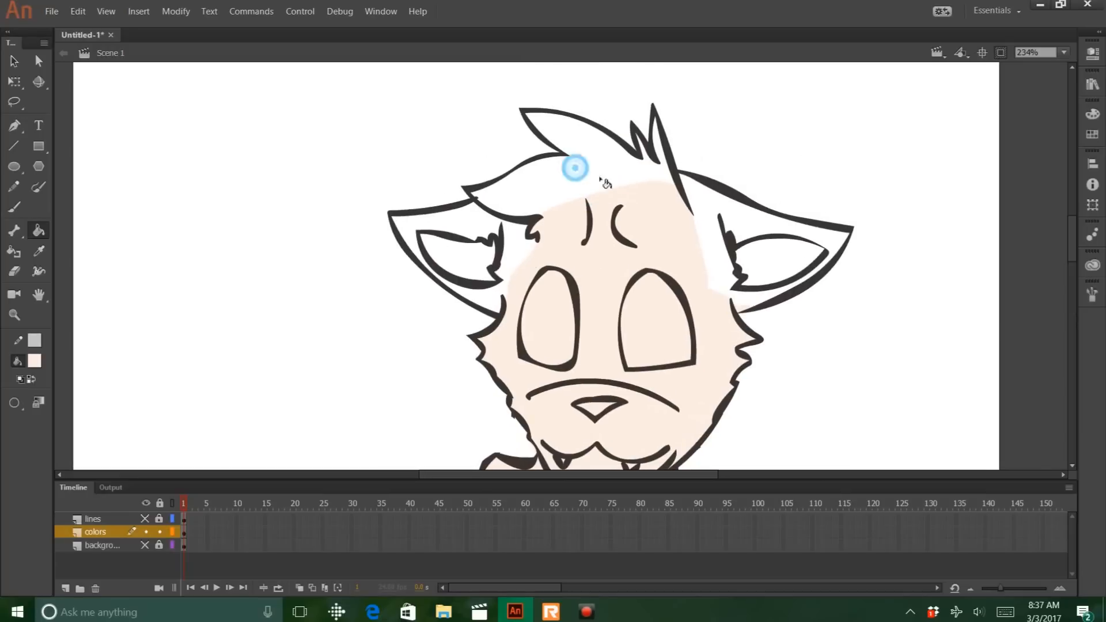
{"action": "left_click", "coordinate": [22, 210]}
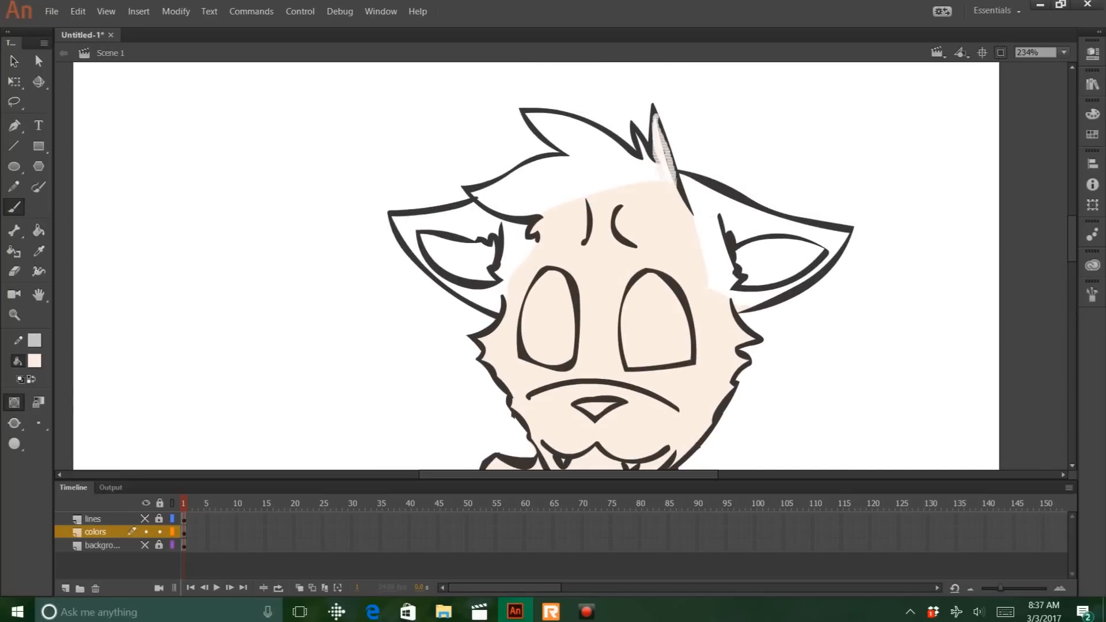
{"action": "left_click_drag", "start_coordinate": [656, 177], "coordinate": [636, 134]}
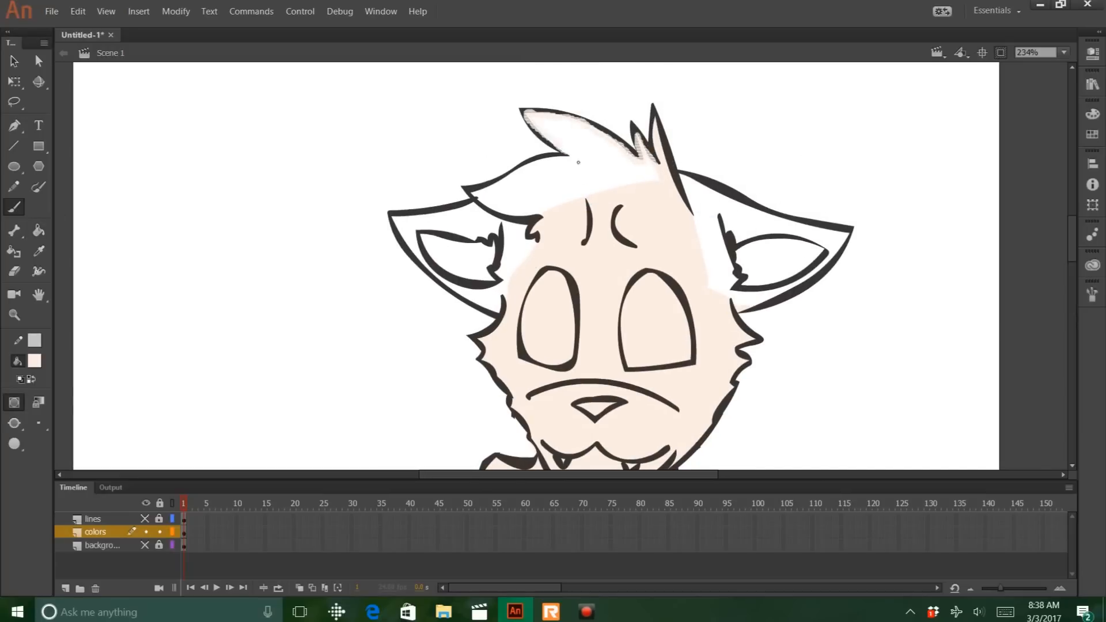
{"action": "left_click_drag", "start_coordinate": [578, 162], "coordinate": [587, 189]}
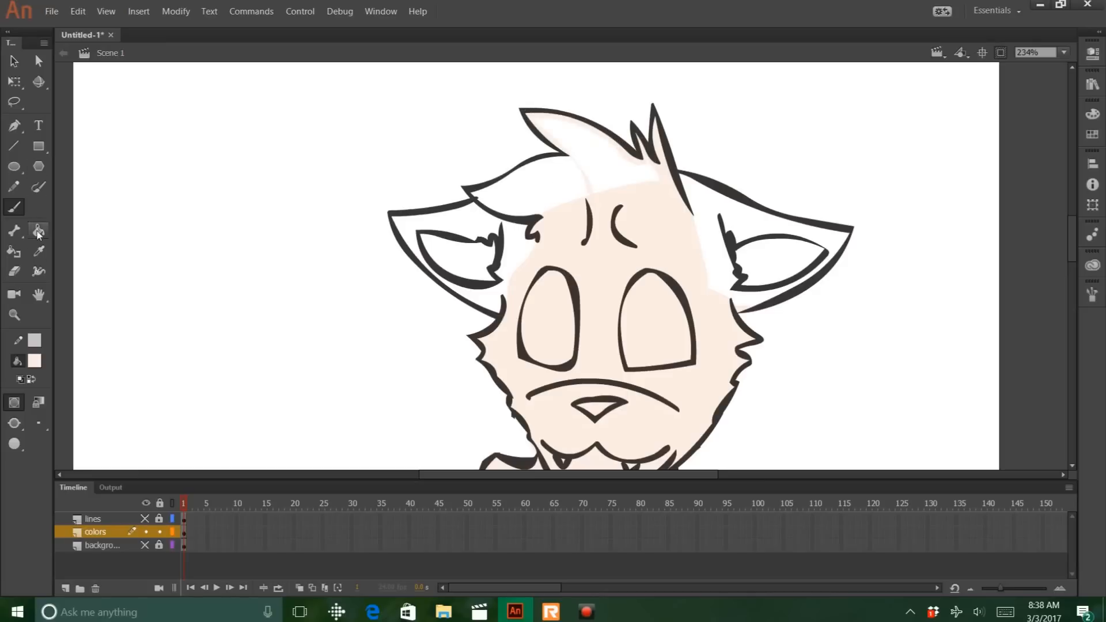
{"action": "left_click", "coordinate": [38, 233]}
{"action": "left_click", "coordinate": [599, 155]}
Line the tip and lower edge of the fringe with cream and fill the fringe with cream
{"action": "left_click", "coordinate": [14, 207]}
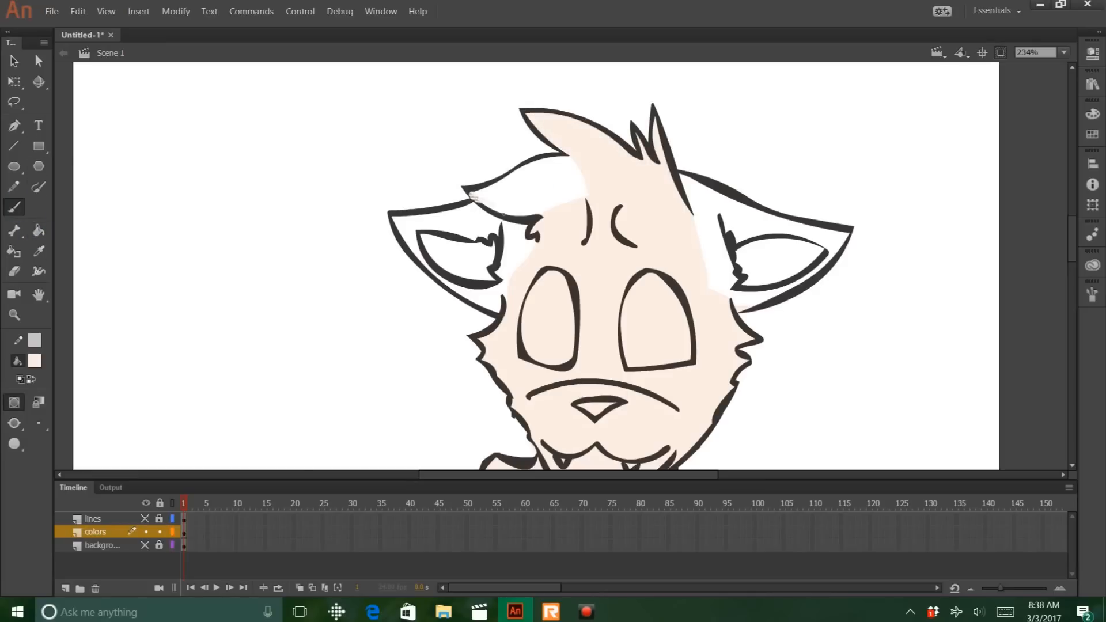
{"action": "left_click_drag", "start_coordinate": [504, 215], "coordinate": [564, 224]}
{"action": "left_click_drag", "start_coordinate": [471, 194], "coordinate": [502, 196]}
{"action": "left_click", "coordinate": [38, 232]}
{"action": "left_click", "coordinate": [547, 193]}
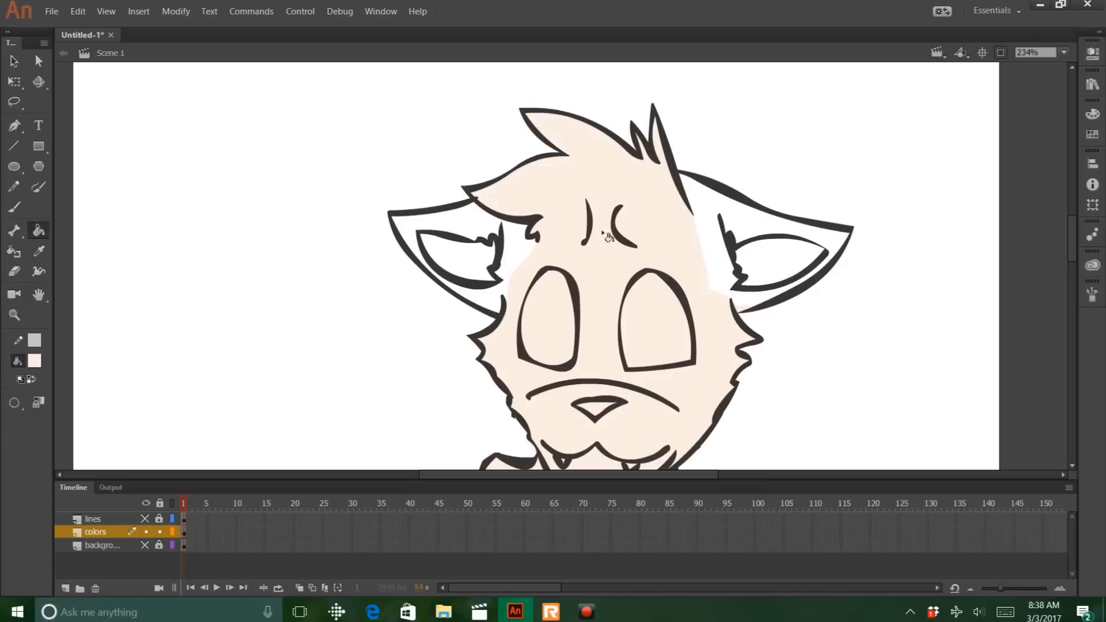
Line and fill the outer part of the tail-side ear with cream, and line the opposite ear with a cream brush edge
{"action": "left_click", "coordinate": [14, 207]}
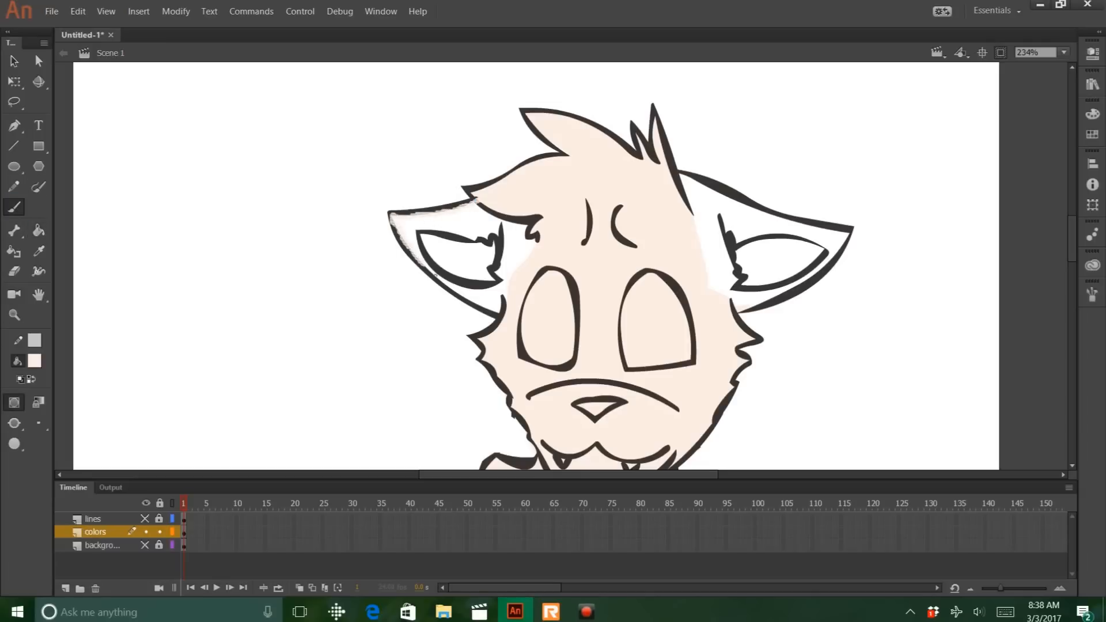
{"action": "left_click", "coordinate": [38, 230]}
{"action": "left_click", "coordinate": [443, 222]}
{"action": "left_click", "coordinate": [14, 208]}
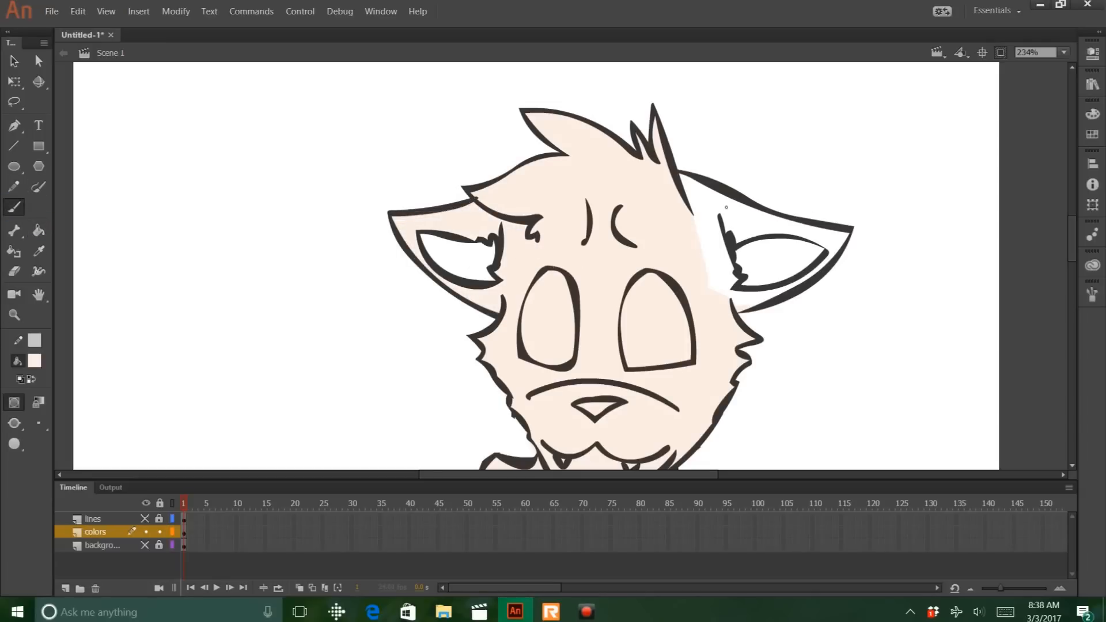
{"action": "left_click_drag", "start_coordinate": [710, 194], "coordinate": [788, 227]}
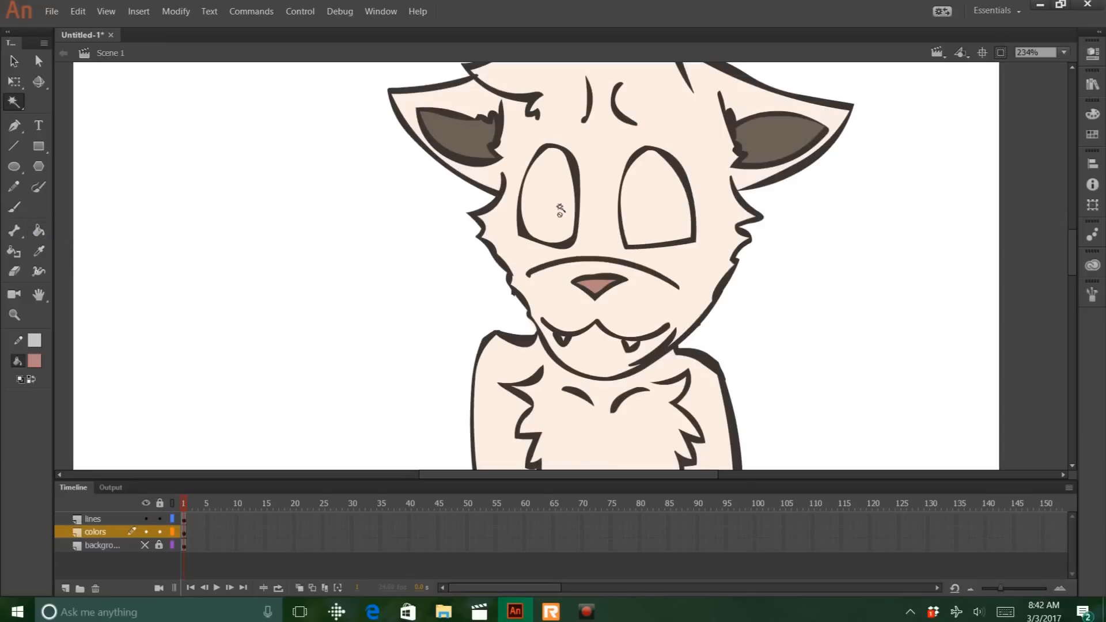
Try a pink Paint Bucket fill on the face with the lines layer active, and undo it
{"action": "left_click", "coordinate": [92, 518]}
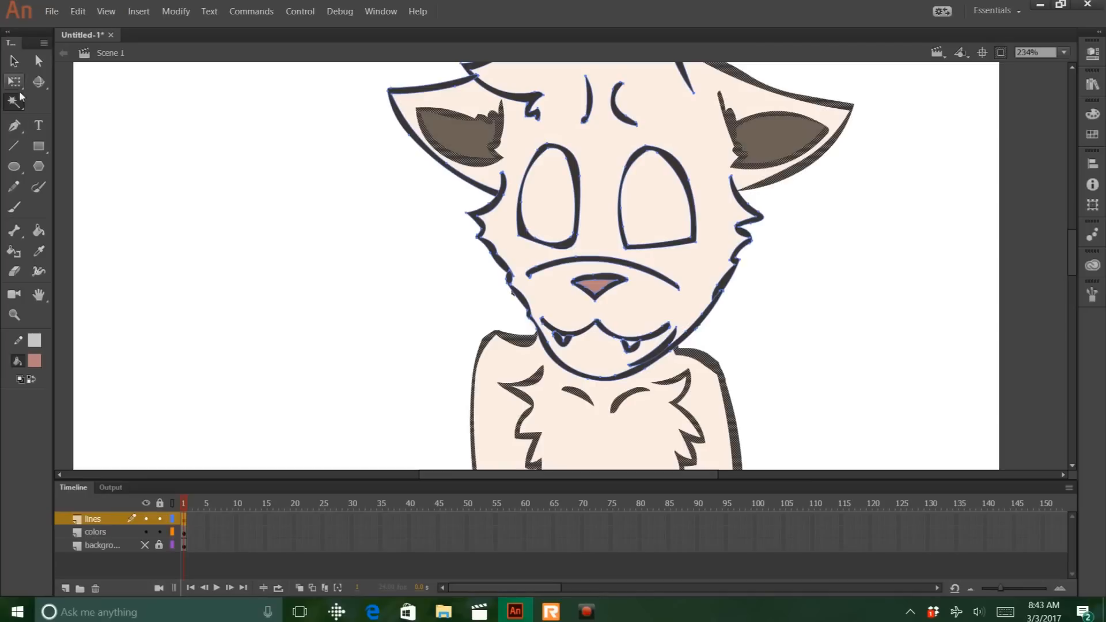
{"action": "left_click", "coordinate": [39, 231]}
{"action": "left_click", "coordinate": [598, 201]}
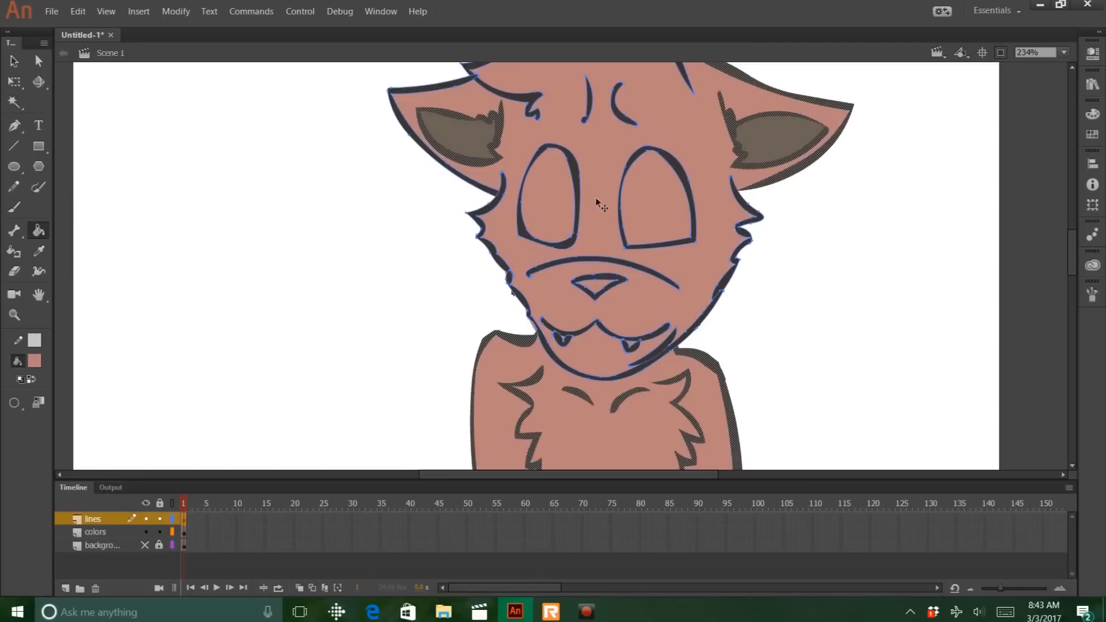
{"action": "key", "text": "ctrl+z"}
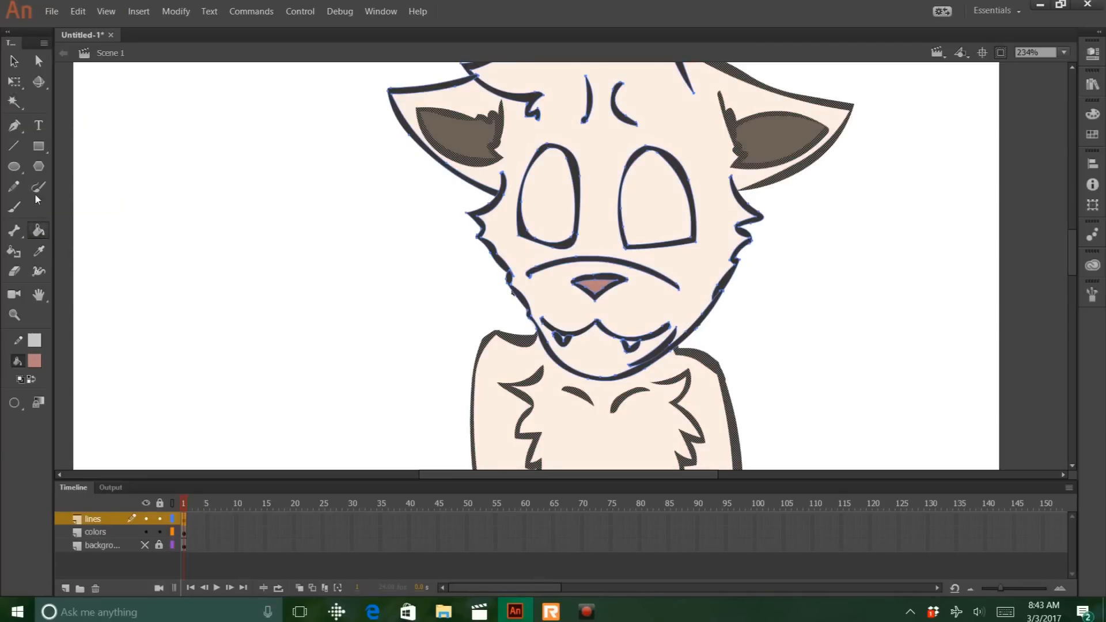
Lock the lines layer, make the colors layer active and clear the selection
{"action": "left_click", "coordinate": [159, 519]}
{"action": "left_click", "coordinate": [119, 531]}
{"action": "left_click", "coordinate": [13, 61]}
{"action": "left_click", "coordinate": [272, 265]}
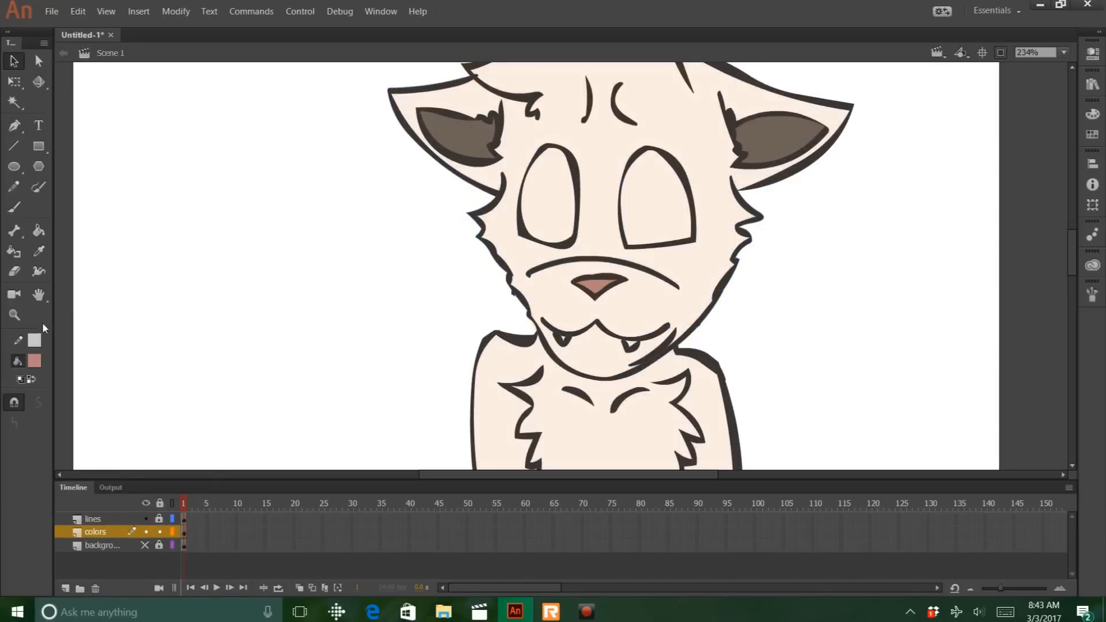
Set the fill color to white and paint the fang away from the tail with the Brush
{"action": "left_click", "coordinate": [15, 315]}
{"action": "left_click", "coordinate": [605, 175]}
{"action": "left_click_drag", "start_coordinate": [626, 186], "coordinate": [806, 357]}
{"action": "left_click", "coordinate": [34, 361]}
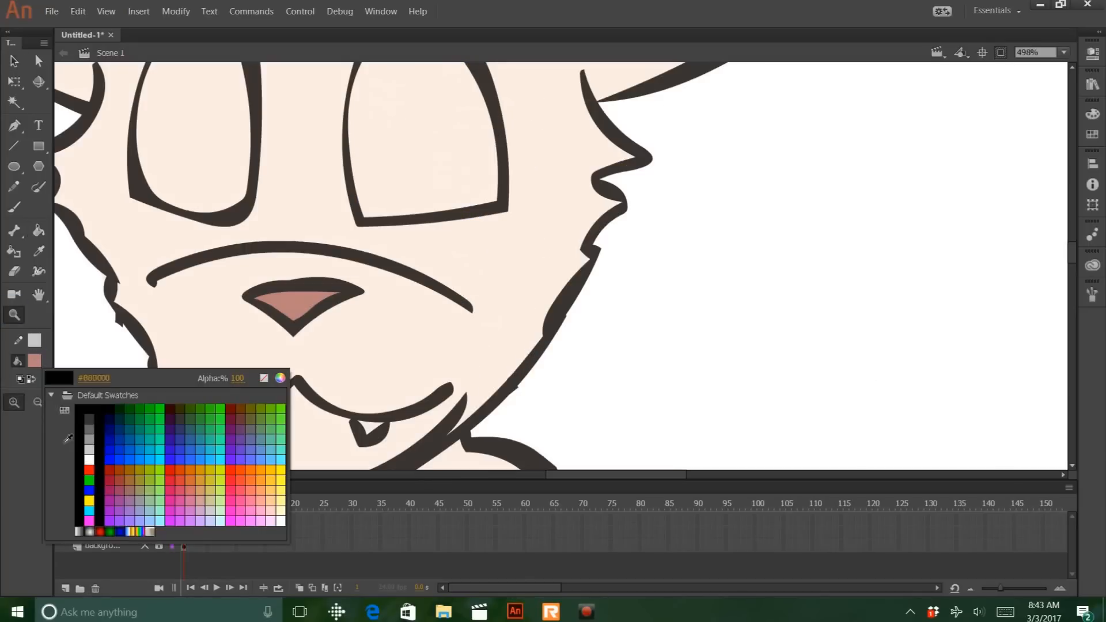
{"action": "left_click", "coordinate": [83, 458]}
{"action": "left_click", "coordinate": [14, 206]}
{"action": "left_click_drag", "start_coordinate": [362, 422], "coordinate": [372, 432]}
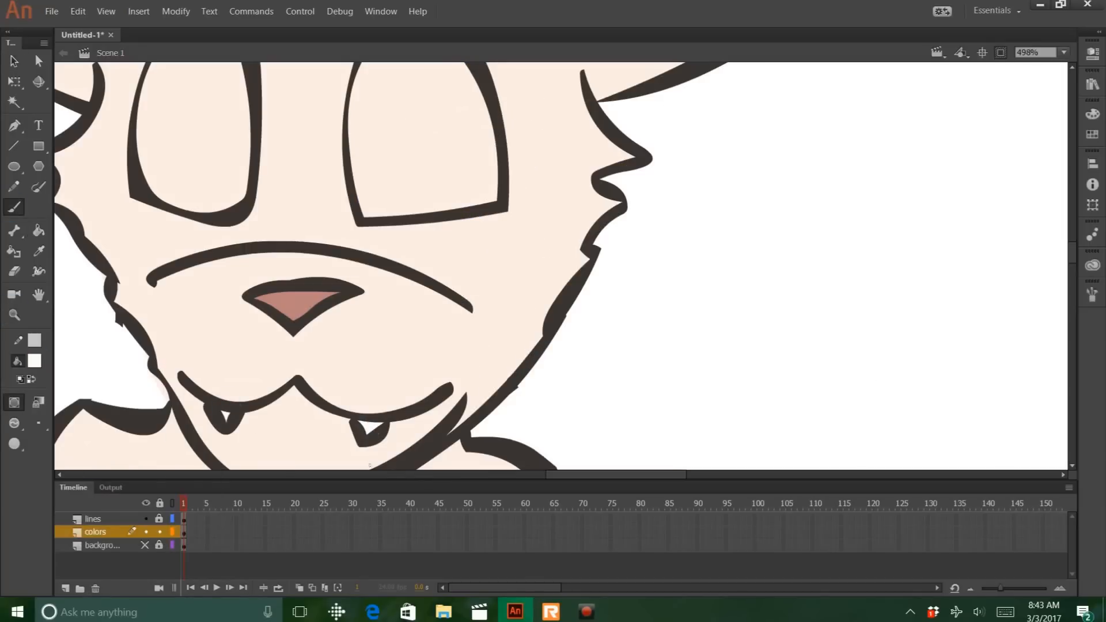
Set the fill color to a pale blue for the eyes using the Color Picker
{"action": "left_click_drag", "start_coordinate": [340, 219], "coordinate": [379, 401]}
{"action": "left_click", "coordinate": [35, 360]}
{"action": "left_click", "coordinate": [90, 460]}
{"action": "left_click_drag", "start_coordinate": [280, 374], "coordinate": [287, 378]}
{"action": "left_click", "coordinate": [34, 361]}
{"action": "left_click", "coordinate": [248, 391]}
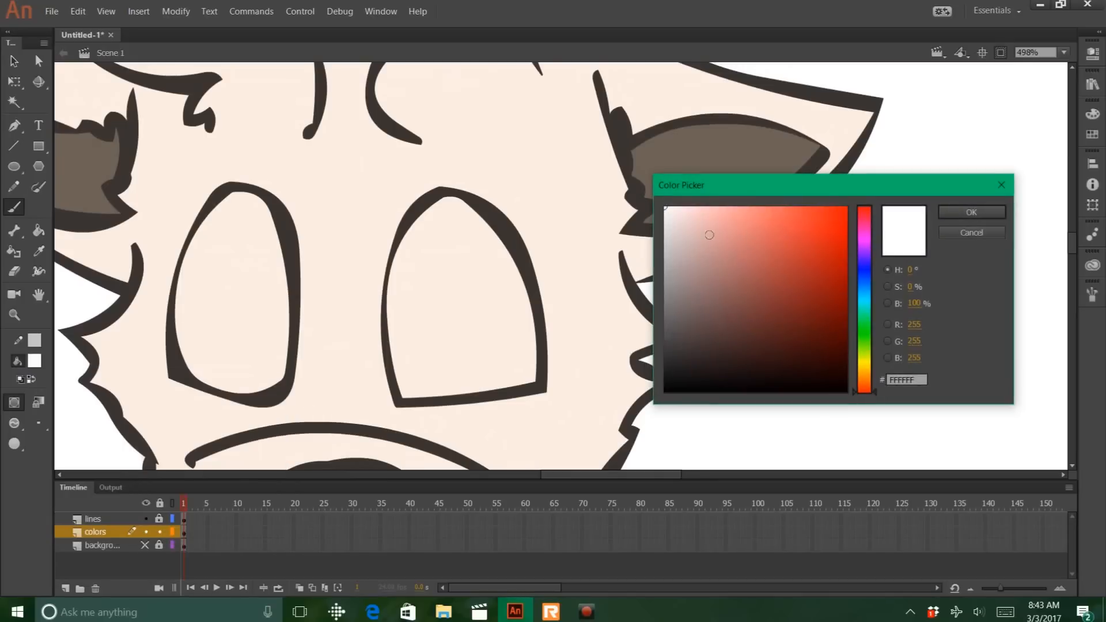
{"action": "left_click", "coordinate": [690, 217]}
{"action": "left_click", "coordinate": [862, 271]}
{"action": "left_click", "coordinate": [683, 209]}
{"action": "left_click", "coordinate": [966, 211]}
Trace the inner edge of the tail-side eye with pale blue and fill the eye with the same color
{"action": "left_click_drag", "start_coordinate": [286, 224], "coordinate": [256, 205]}
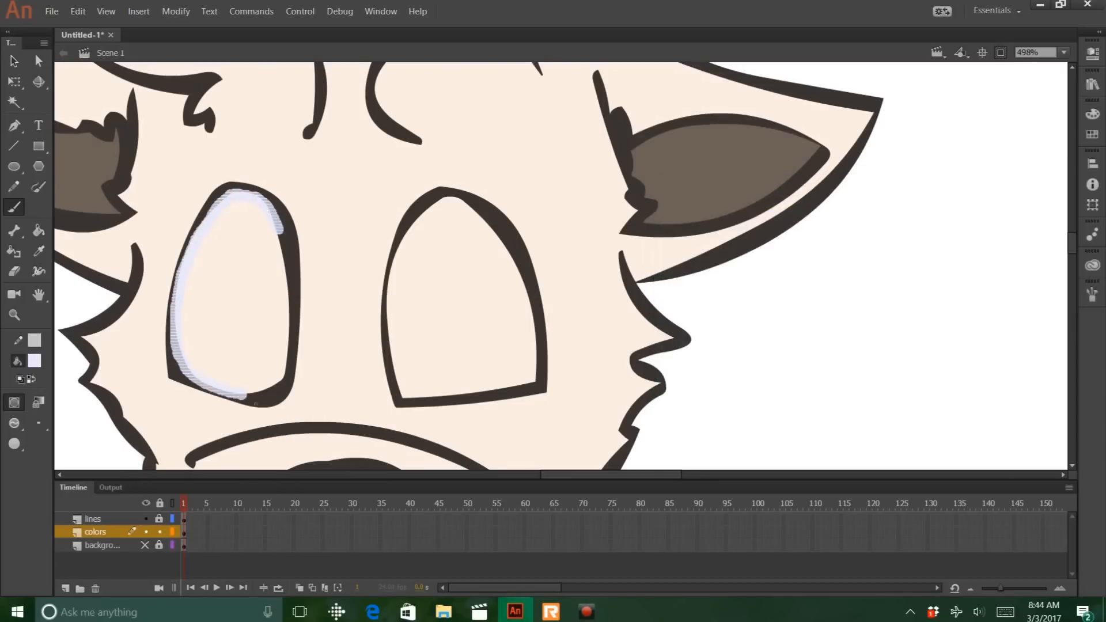
{"action": "mouse_move", "coordinate": [256, 404]}
{"action": "left_mouse_down"}
{"action": "mouse_move", "coordinate": [290, 276]}
{"action": "mouse_move", "coordinate": [277, 226]}
{"action": "left_mouse_up"}
{"action": "left_click", "coordinate": [38, 231]}
{"action": "left_click", "coordinate": [257, 327]}
Trace the inner edge of the eye away from the tail with pale blue and fill it
{"action": "left_click", "coordinate": [15, 206]}
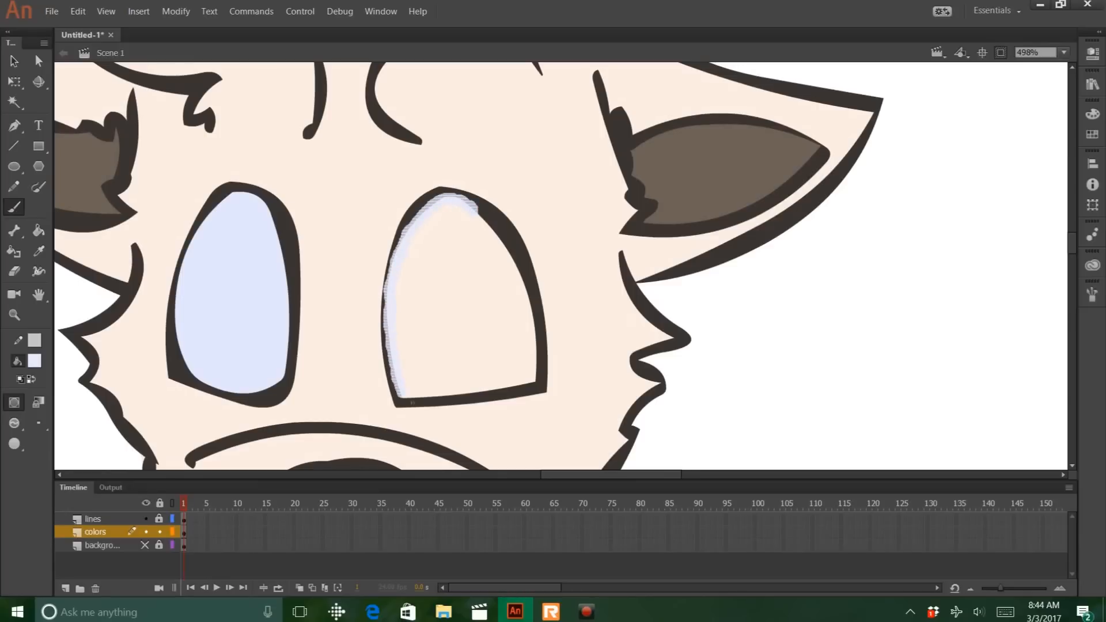
{"action": "mouse_move", "coordinate": [412, 403]}
{"action": "left_mouse_down"}
{"action": "mouse_move", "coordinate": [504, 397]}
{"action": "mouse_move", "coordinate": [533, 271]}
{"action": "mouse_move", "coordinate": [449, 196]}
{"action": "left_mouse_up"}
{"action": "key", "text": "k"}
{"action": "left_click", "coordinate": [515, 333]}
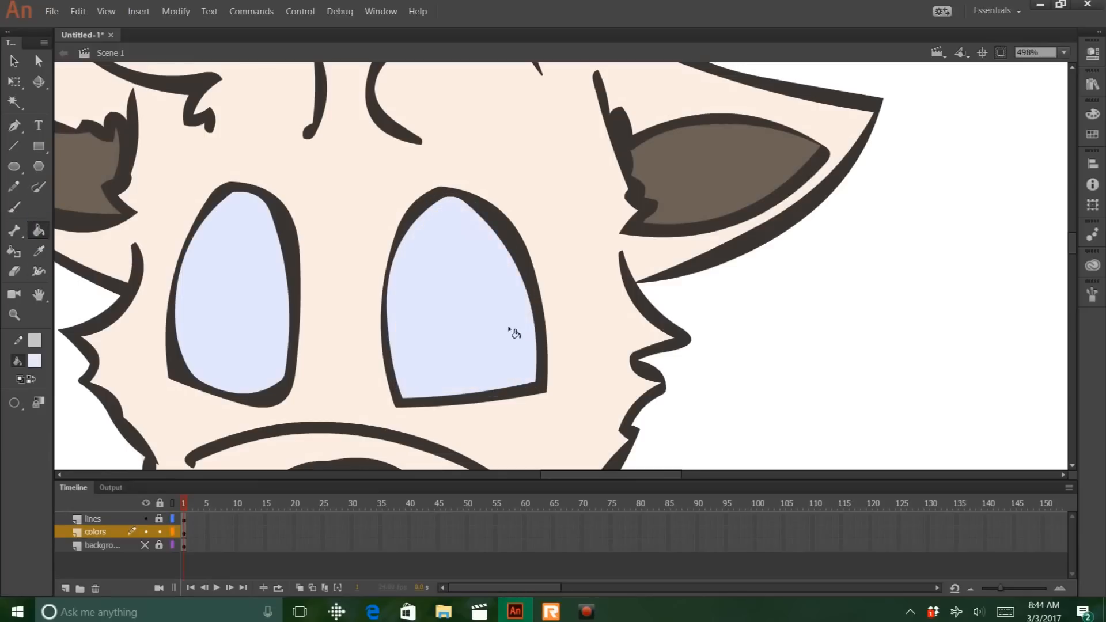
Activate the Brush and set the fill color to a medium light blue for the irises using the Color Picker
{"action": "left_click", "coordinate": [35, 360]}
{"action": "left_click", "coordinate": [79, 398]}
{"action": "left_click", "coordinate": [15, 207]}
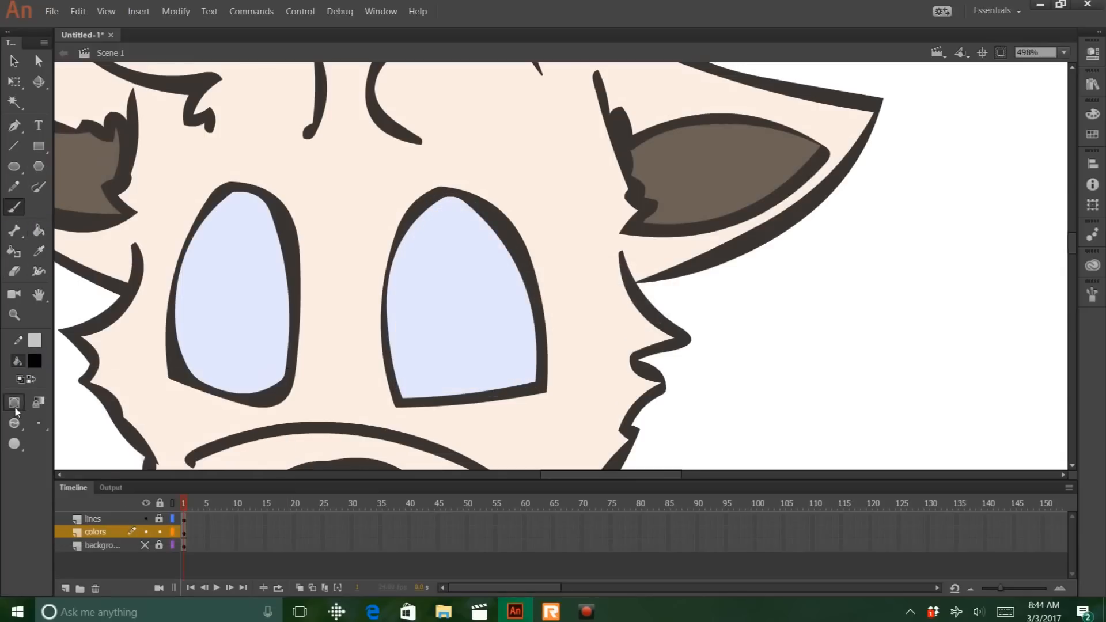
{"action": "left_click", "coordinate": [15, 425]}
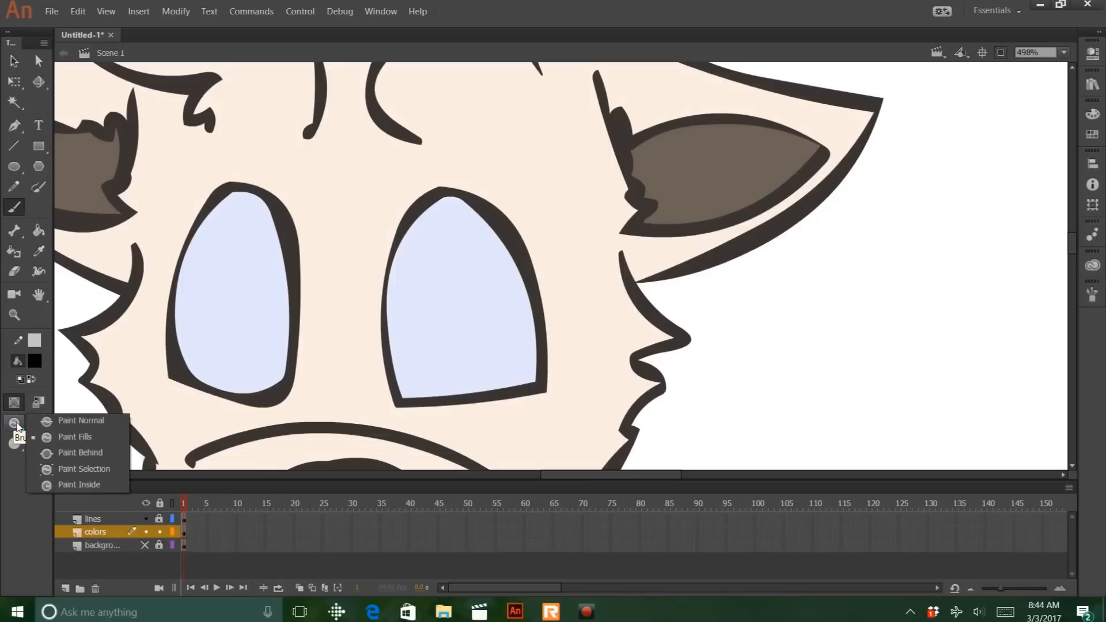
{"action": "left_click", "coordinate": [15, 426]}
{"action": "left_click", "coordinate": [36, 361]}
{"action": "left_click", "coordinate": [231, 328]}
{"action": "left_click", "coordinate": [36, 361]}
{"action": "left_click", "coordinate": [109, 462]}
{"action": "left_click", "coordinate": [35, 360]}
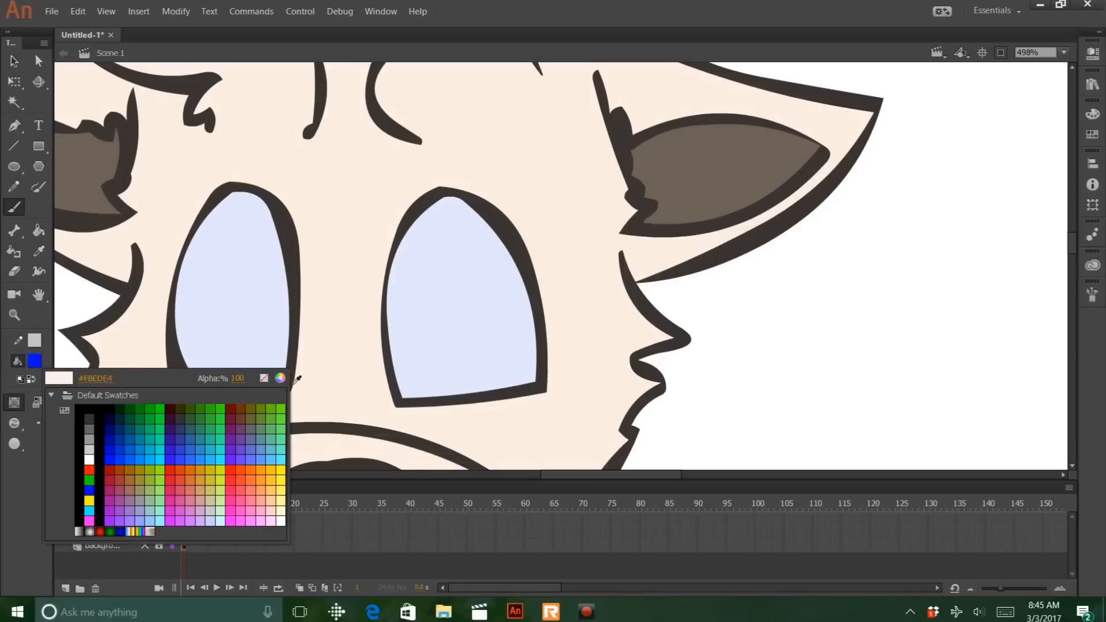
{"action": "left_click", "coordinate": [280, 378]}
{"action": "left_click", "coordinate": [696, 218]}
{"action": "left_click", "coordinate": [864, 280]}
{"action": "left_click", "coordinate": [761, 217]}
{"action": "left_click", "coordinate": [764, 220]}
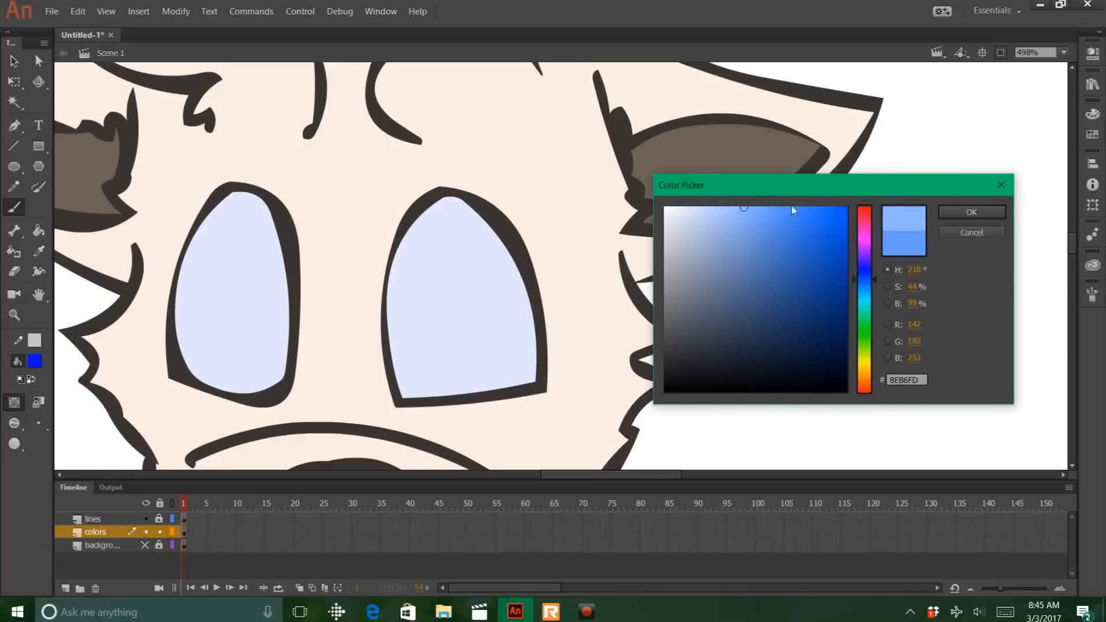
{"action": "left_click", "coordinate": [972, 212]}
Outline an iris against the inner edge of each eye in blue and fill both irises
{"action": "mouse_move", "coordinate": [290, 270]}
{"action": "left_mouse_down"}
{"action": "mouse_move", "coordinate": [228, 279]}
{"action": "mouse_move", "coordinate": [271, 390]}
{"action": "mouse_move", "coordinate": [285, 265]}
{"action": "mouse_move", "coordinate": [260, 315]}
{"action": "left_mouse_up"}
{"action": "mouse_move", "coordinate": [425, 258]}
{"action": "left_mouse_down"}
{"action": "mouse_move", "coordinate": [469, 334]}
{"action": "mouse_move", "coordinate": [463, 382]}
{"action": "mouse_move", "coordinate": [424, 397]}
{"action": "mouse_move", "coordinate": [399, 379]}
{"action": "mouse_move", "coordinate": [400, 301]}
{"action": "mouse_move", "coordinate": [409, 262]}
{"action": "left_mouse_up"}
{"action": "left_click", "coordinate": [39, 231]}
{"action": "left_click", "coordinate": [424, 345]}
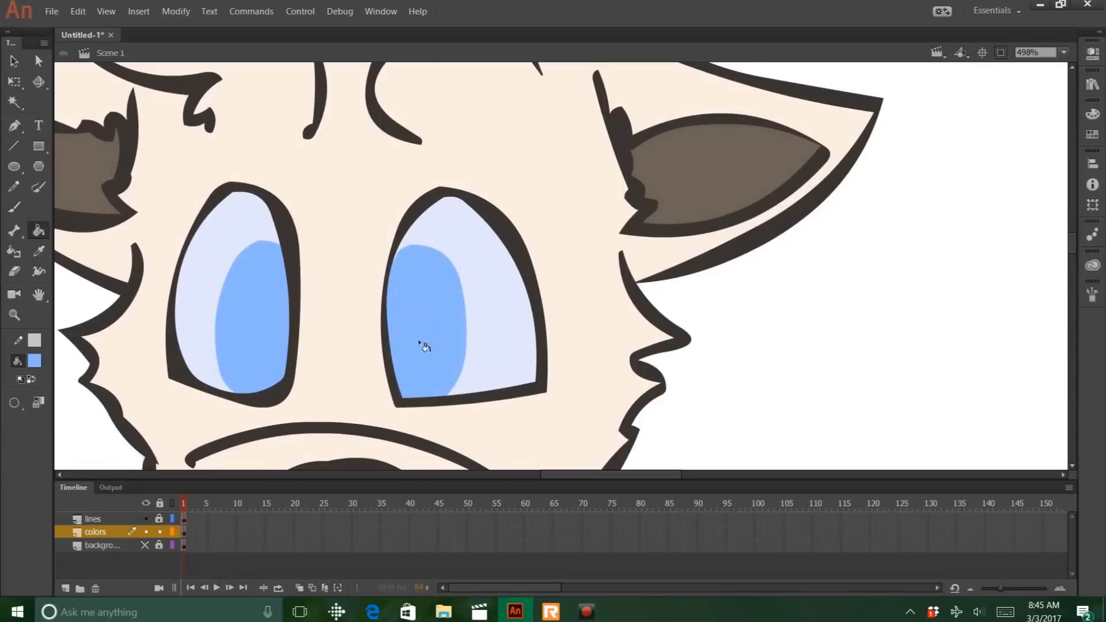
Set the fill color to a near-black for the pupils using the Color Picker
{"action": "left_click", "coordinate": [34, 361]}
{"action": "left_click", "coordinate": [34, 361]}
{"action": "left_click", "coordinate": [34, 361]}
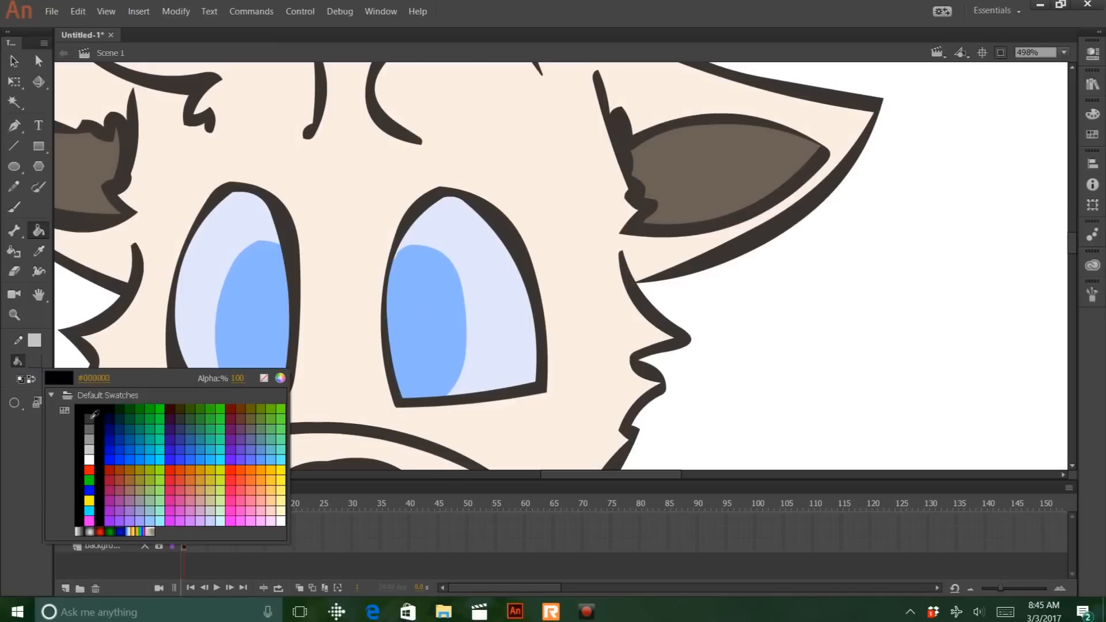
{"action": "left_click", "coordinate": [95, 414]}
{"action": "left_click", "coordinate": [34, 362]}
{"action": "left_click", "coordinate": [280, 378]}
{"action": "left_click", "coordinate": [667, 376]}
{"action": "left_click", "coordinate": [970, 212]}
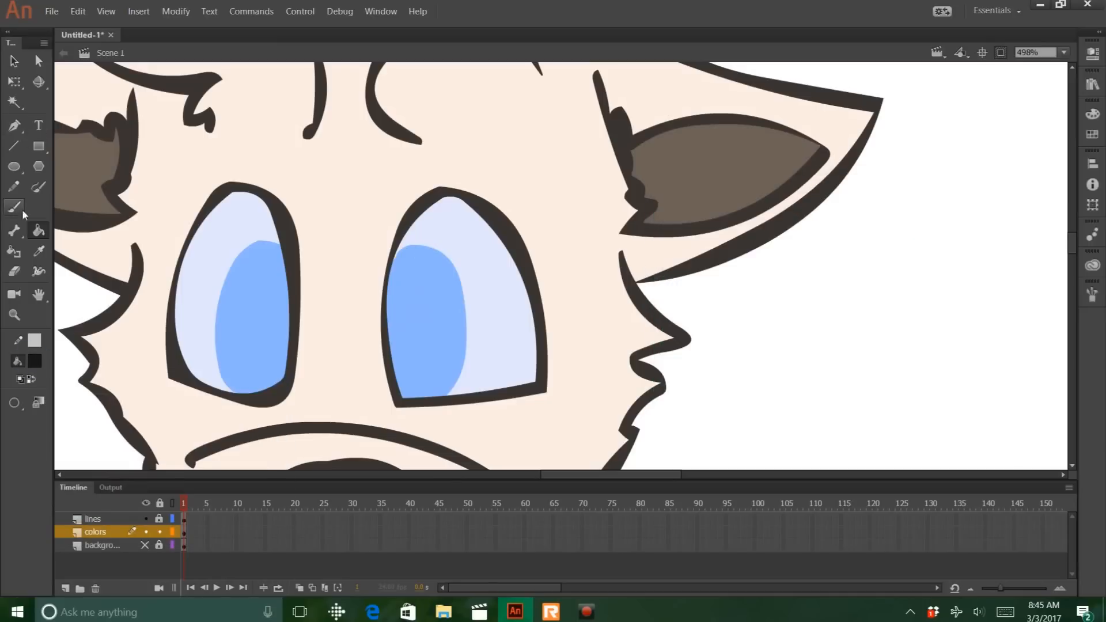
Outline the pupil inside the tail-side iris with the Brush and fill it near-black
{"action": "left_click", "coordinate": [14, 207]}
{"action": "mouse_move", "coordinate": [290, 282]}
{"action": "left_mouse_down"}
{"action": "mouse_move", "coordinate": [266, 264]}
{"action": "mouse_move", "coordinate": [239, 301]}
{"action": "mouse_move", "coordinate": [234, 343]}
{"action": "mouse_move", "coordinate": [250, 386]}
{"action": "mouse_move", "coordinate": [284, 349]}
{"action": "mouse_move", "coordinate": [279, 275]}
{"action": "left_mouse_up"}
{"action": "left_click", "coordinate": [38, 230]}
{"action": "left_click", "coordinate": [266, 331]}
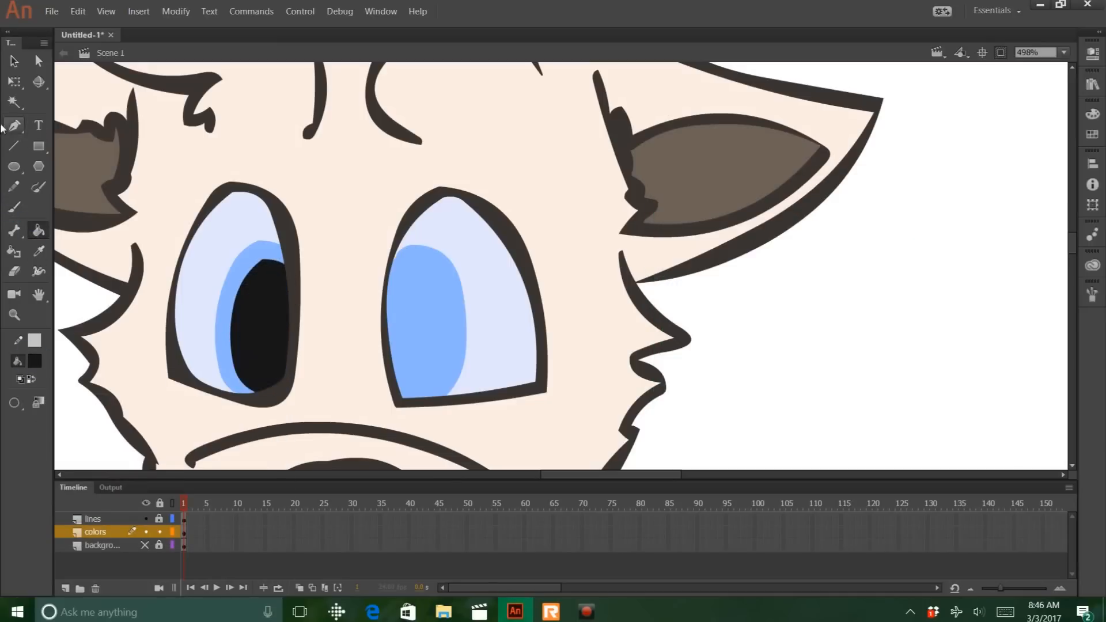
Outline the pupil inside the iris away from the tail and fill its enclosed areas near-black
{"action": "left_click", "coordinate": [14, 207]}
{"action": "mouse_move", "coordinate": [430, 275]}
{"action": "left_mouse_down"}
{"action": "mouse_move", "coordinate": [450, 293]}
{"action": "mouse_move", "coordinate": [455, 341]}
{"action": "left_mouse_up"}
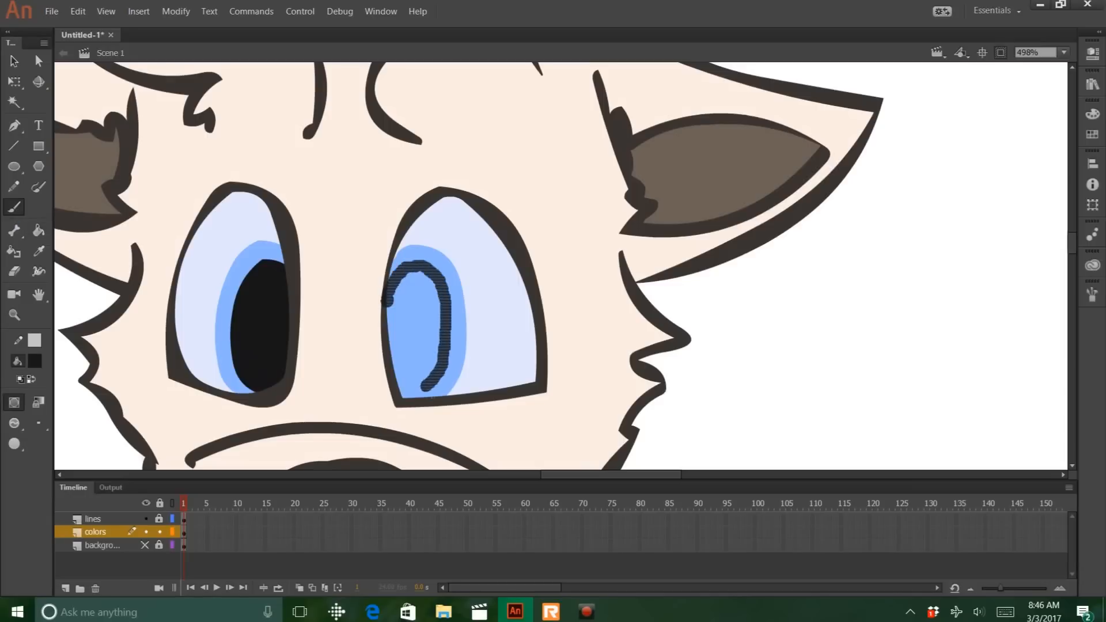
{"action": "mouse_move", "coordinate": [429, 403]}
{"action": "left_mouse_down"}
{"action": "mouse_move", "coordinate": [444, 355]}
{"action": "mouse_move", "coordinate": [425, 334]}
{"action": "mouse_move", "coordinate": [402, 334]}
{"action": "mouse_move", "coordinate": [406, 389]}
{"action": "left_mouse_up"}
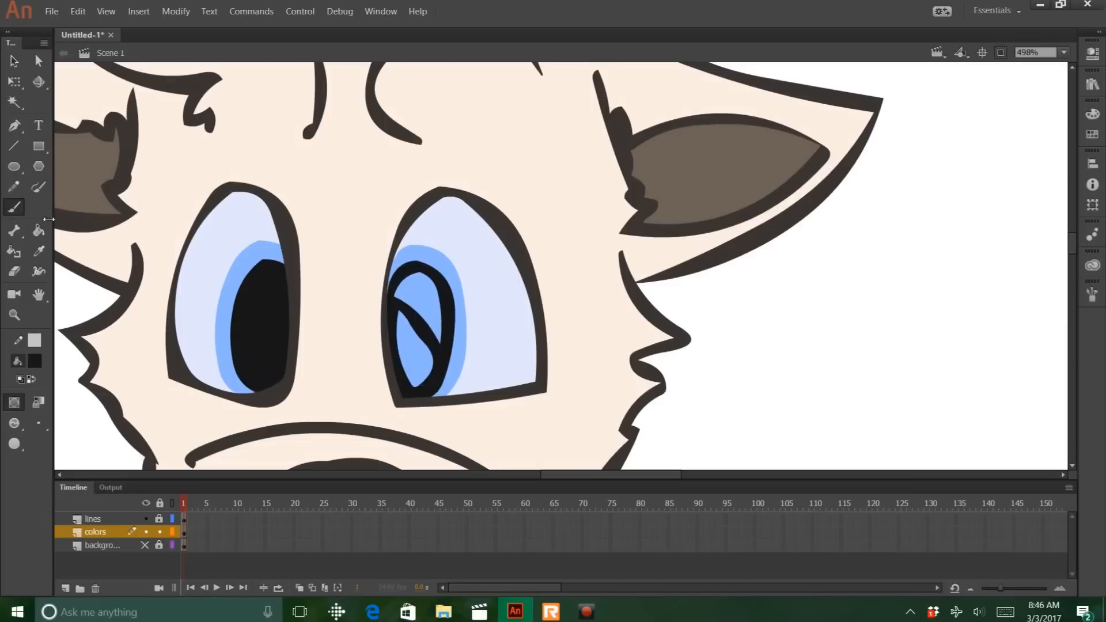
{"action": "left_click", "coordinate": [39, 231]}
{"action": "left_click", "coordinate": [413, 358]}
{"action": "left_click", "coordinate": [426, 299]}
Set the fill color to white and paint a round highlight in each pupil, redoing the one away from the tail
{"action": "left_click", "coordinate": [35, 361]}
{"action": "left_click", "coordinate": [86, 459]}
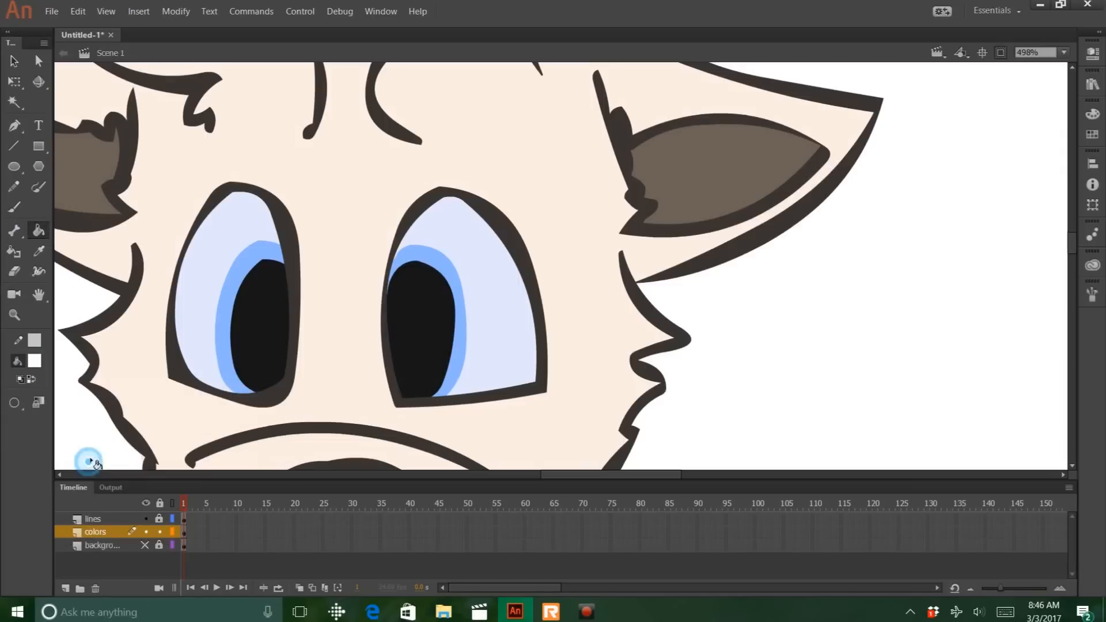
{"action": "left_click", "coordinate": [15, 206]}
{"action": "mouse_move", "coordinate": [265, 311]}
{"action": "left_mouse_down"}
{"action": "mouse_move", "coordinate": [260, 279]}
{"action": "mouse_move", "coordinate": [272, 293]}
{"action": "left_mouse_up"}
{"action": "mouse_move", "coordinate": [397, 323]}
{"action": "left_mouse_down"}
{"action": "mouse_move", "coordinate": [430, 311]}
{"action": "mouse_move", "coordinate": [421, 321]}
{"action": "left_mouse_up"}
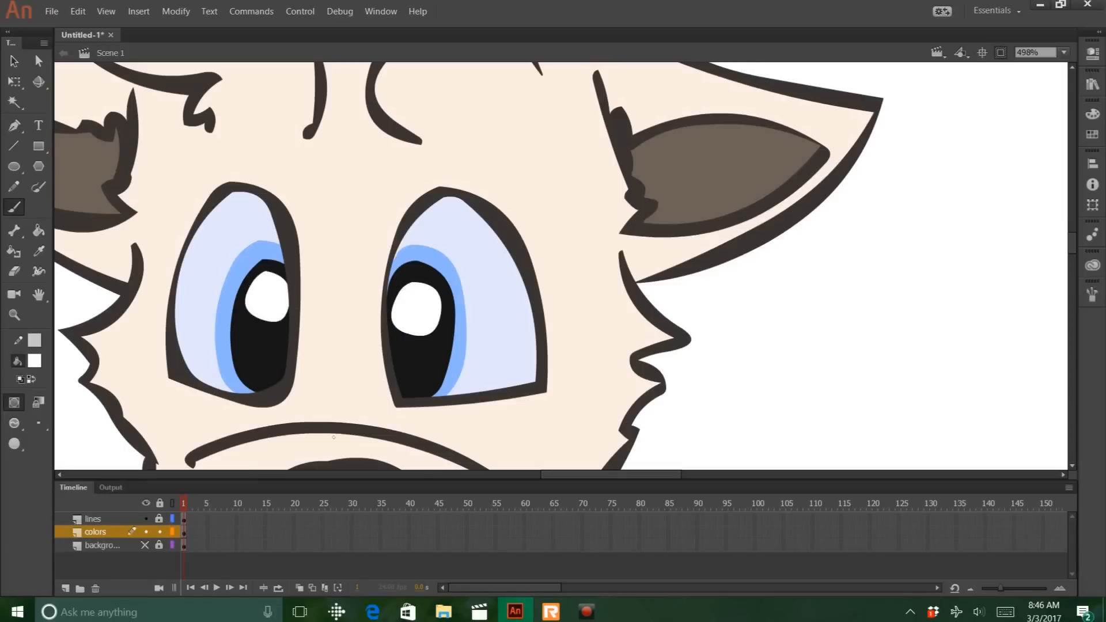
{"action": "key", "text": "ctrl+z"}
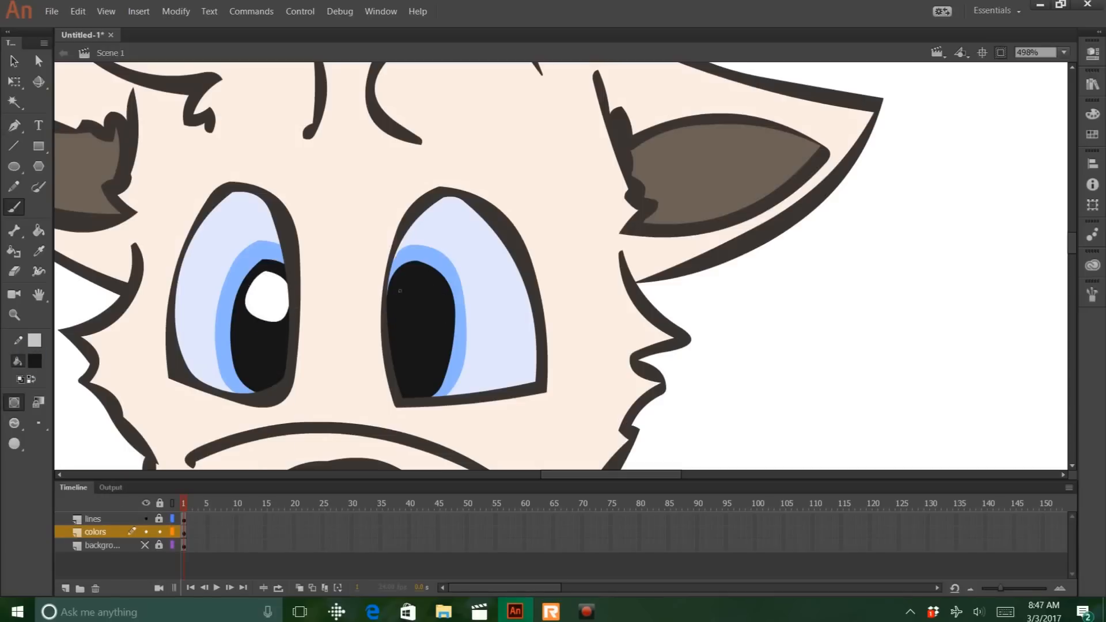
{"action": "mouse_move", "coordinate": [403, 282]}
{"action": "left_mouse_down"}
{"action": "mouse_move", "coordinate": [444, 323]}
{"action": "mouse_move", "coordinate": [415, 296]}
{"action": "left_mouse_up"}
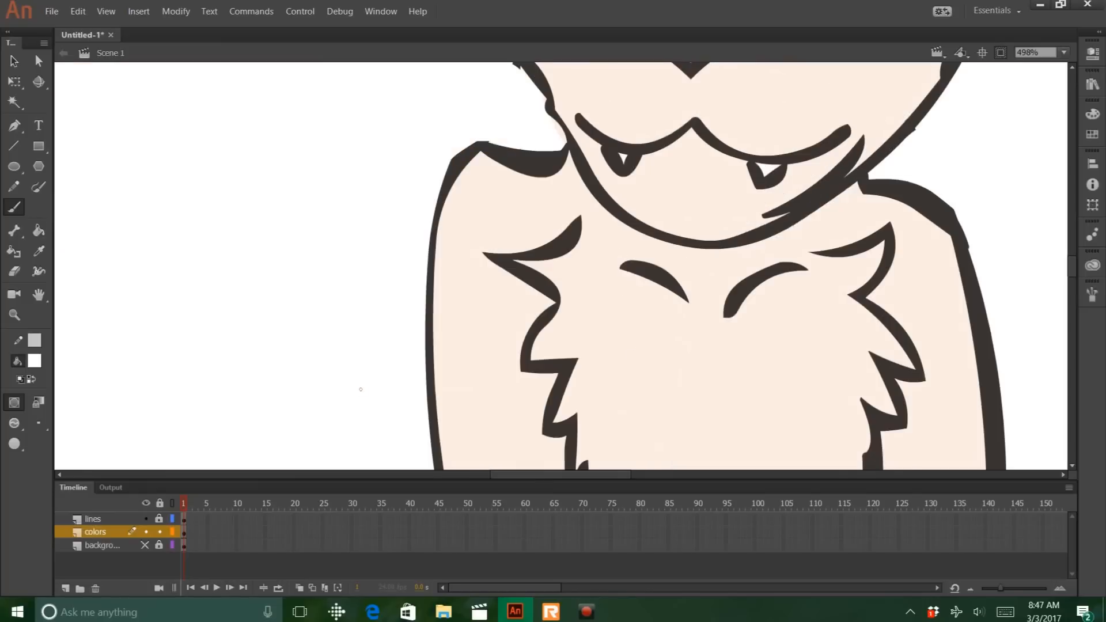
Sample the cream body color and darken it to a greyish cream for the shadows using the Color Picker
{"action": "key", "text": "ctrl+minus"}
{"action": "key", "text": "ctrl+minus"}
{"action": "key", "text": "ctrl+minus"}
{"action": "key", "text": "ctrl+equal"}
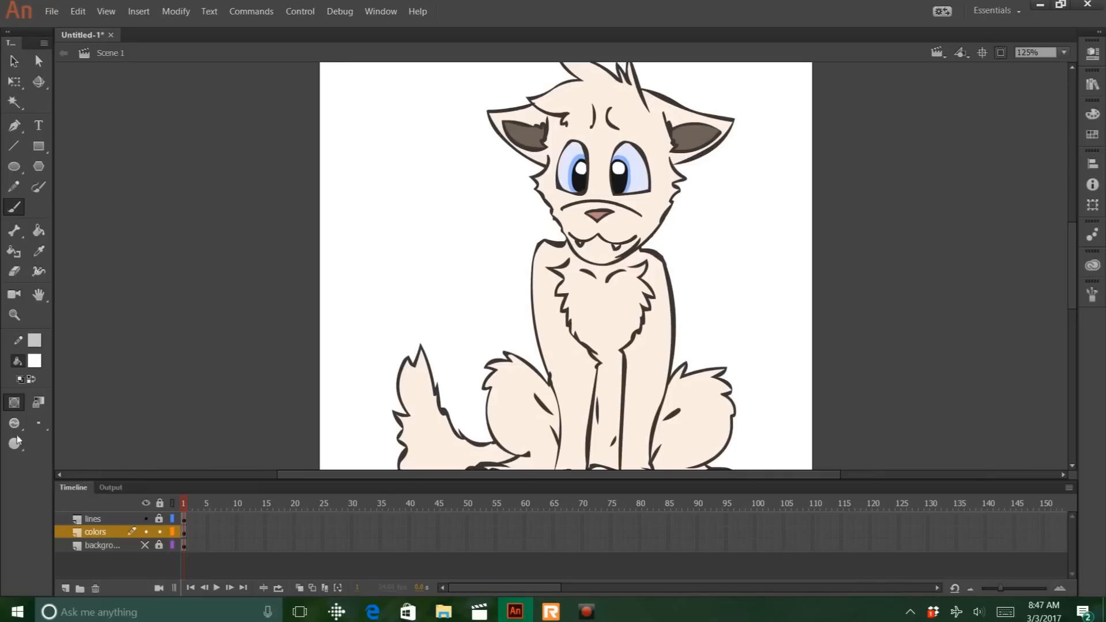
{"action": "left_click", "coordinate": [34, 362]}
{"action": "left_click", "coordinate": [423, 398]}
{"action": "left_click", "coordinate": [35, 361]}
{"action": "left_click", "coordinate": [277, 378]}
{"action": "left_click", "coordinate": [682, 236]}
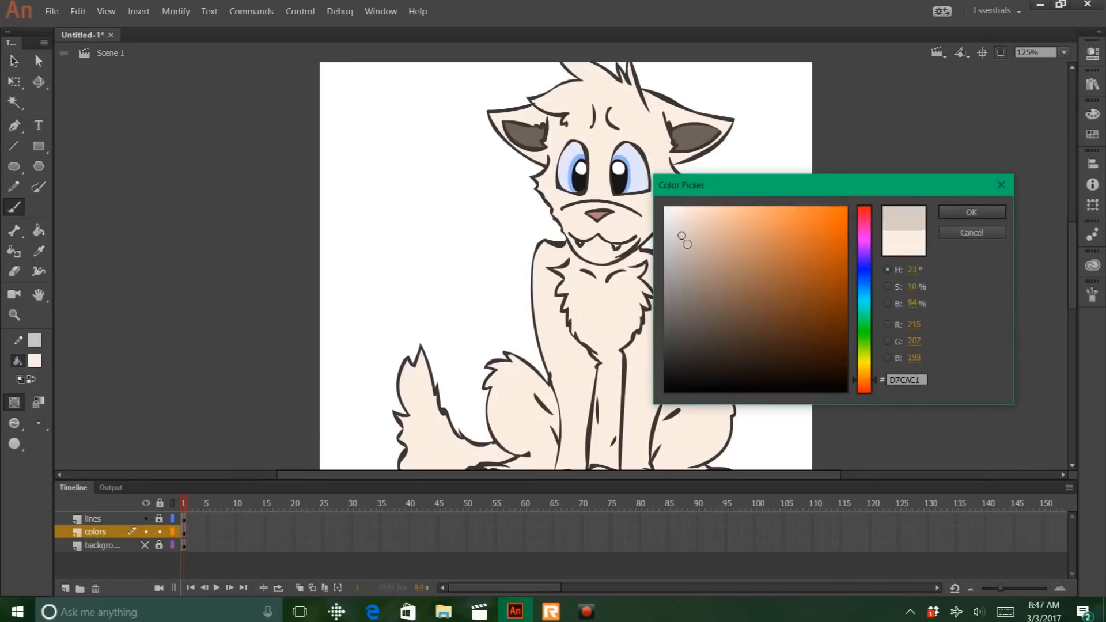
{"action": "key", "text": "Return"}
Shade the lower belly area between the two front legs with the greyish cream shadow color
{"action": "key", "text": "z"}
{"action": "left_click_drag", "start_coordinate": [616, 316], "coordinate": [887, 532]}
{"action": "key", "text": "b"}
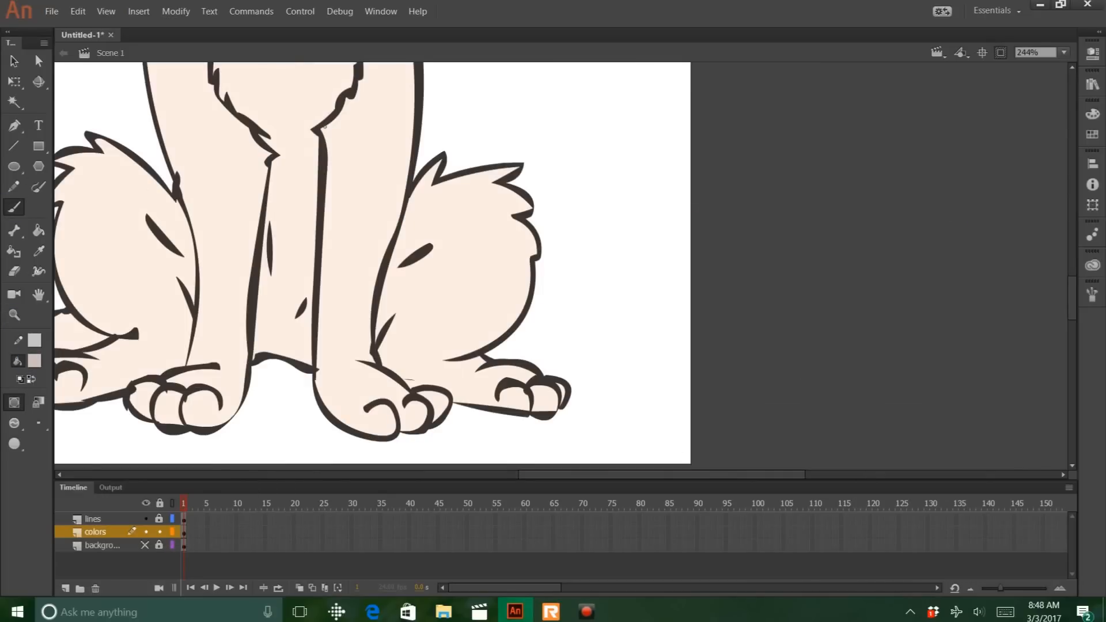
{"action": "mouse_move", "coordinate": [315, 196]}
{"action": "left_mouse_down"}
{"action": "mouse_move", "coordinate": [270, 242]}
{"action": "mouse_move", "coordinate": [296, 291]}
{"action": "mouse_move", "coordinate": [253, 346]}
{"action": "left_mouse_up"}
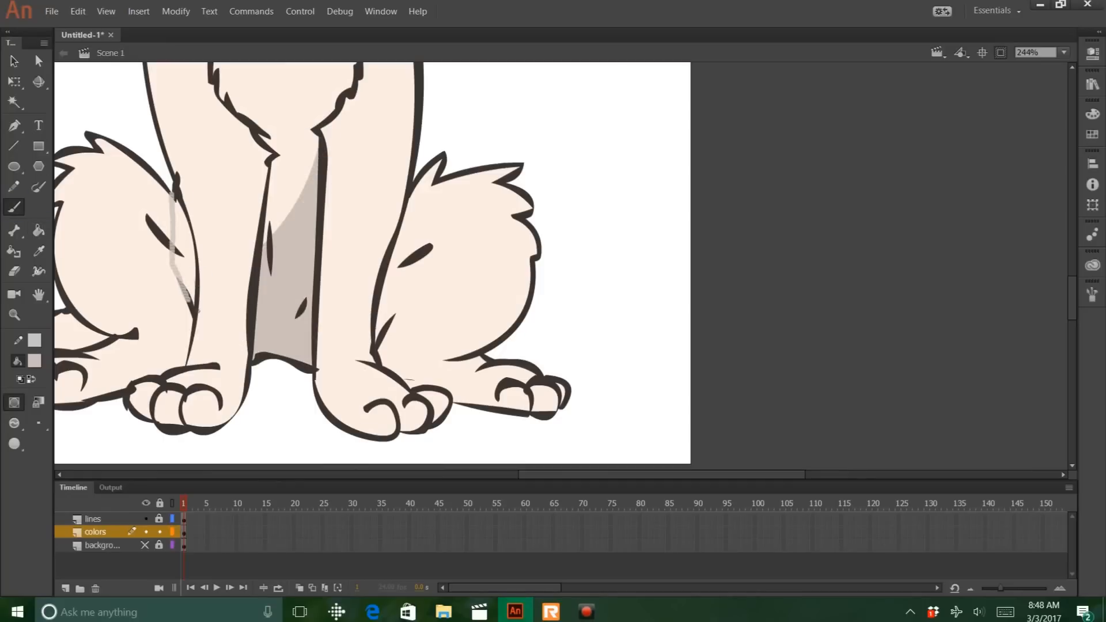
Outline and fill a shadow on each haunch where it meets the front leg
{"action": "left_click_drag", "start_coordinate": [199, 311], "coordinate": [183, 352]}
{"action": "key", "text": "k"}
{"action": "left_click", "coordinate": [190, 311]}
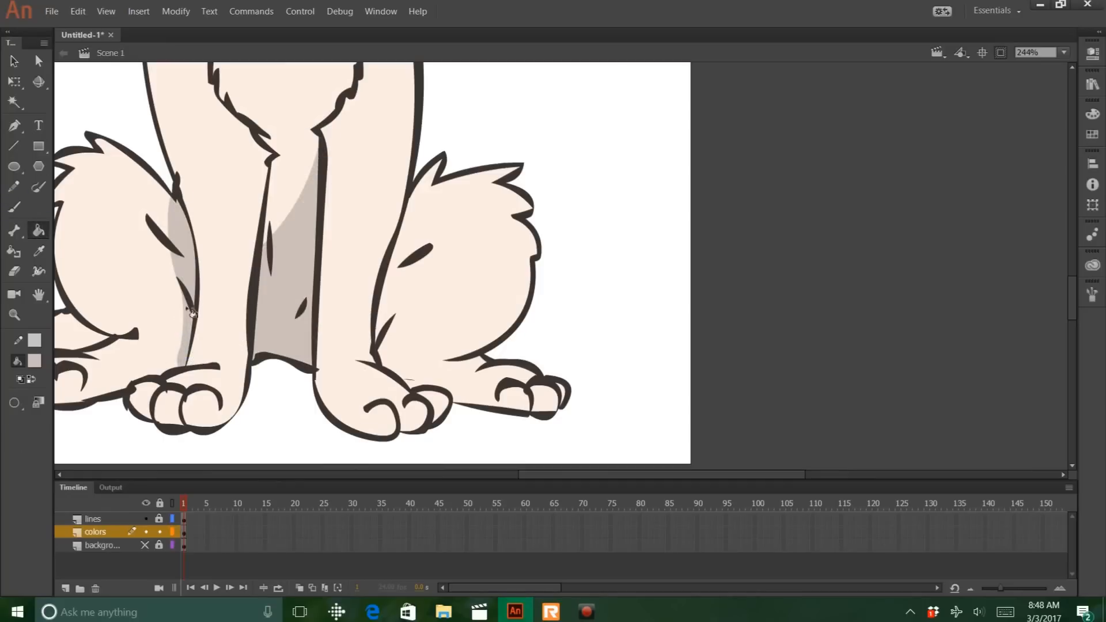
{"action": "left_click", "coordinate": [12, 212]}
{"action": "left_click_drag", "start_coordinate": [395, 254], "coordinate": [420, 375]}
{"action": "key", "text": "k"}
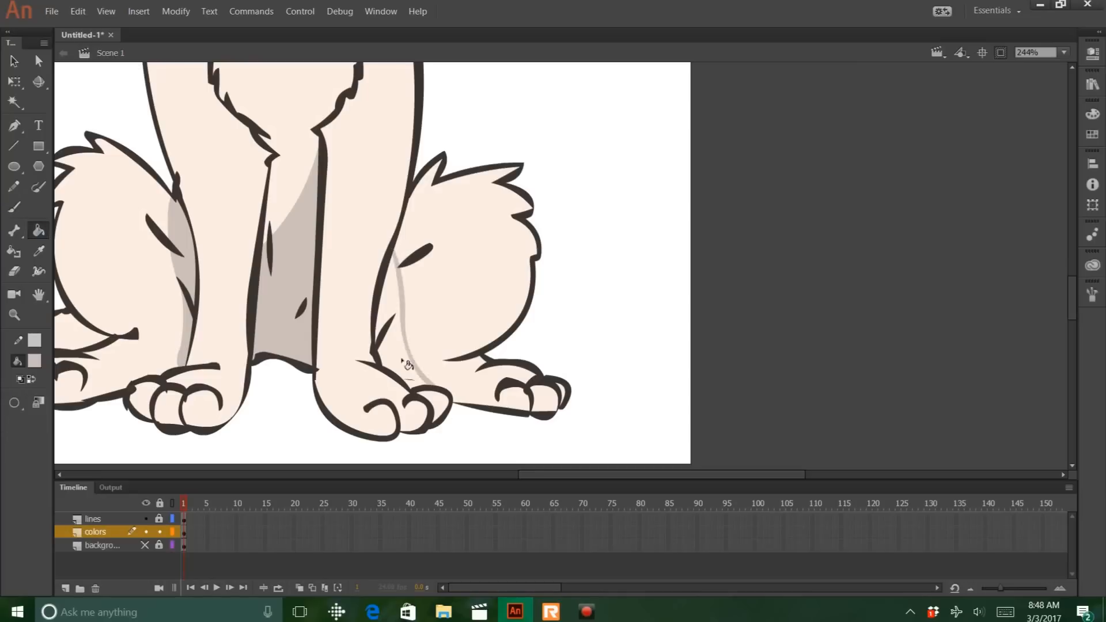
{"action": "left_click", "coordinate": [400, 345]}
Outline and fill a narrow shadow along the inner edge of each front leg below the chest fur
{"action": "key", "text": "b"}
{"action": "left_click_drag", "start_coordinate": [255, 169], "coordinate": [253, 302]}
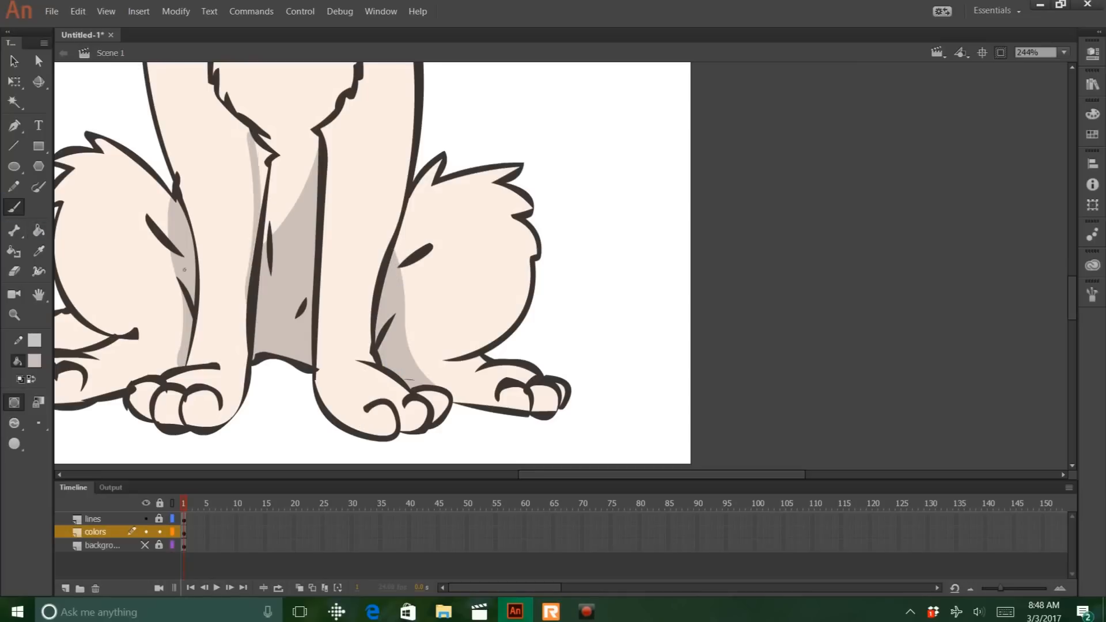
{"action": "key", "text": "k"}
{"action": "left_click", "coordinate": [259, 172]}
{"action": "key", "text": "b"}
{"action": "left_click_drag", "start_coordinate": [344, 104], "coordinate": [318, 322]}
{"action": "key", "text": "k"}
{"action": "left_click", "coordinate": [329, 202]}
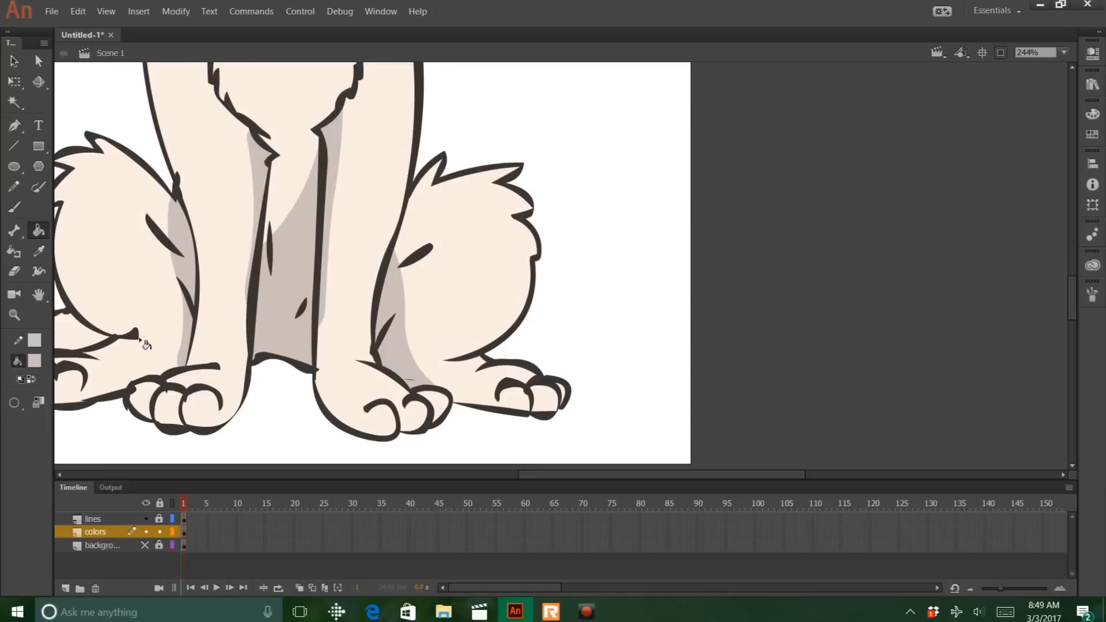
Outline and fill a shadow along the underside of both front paws and their toes
{"action": "key", "text": "b"}
{"action": "left_click_drag", "start_coordinate": [246, 375], "coordinate": [222, 429]}
{"action": "key", "text": "k"}
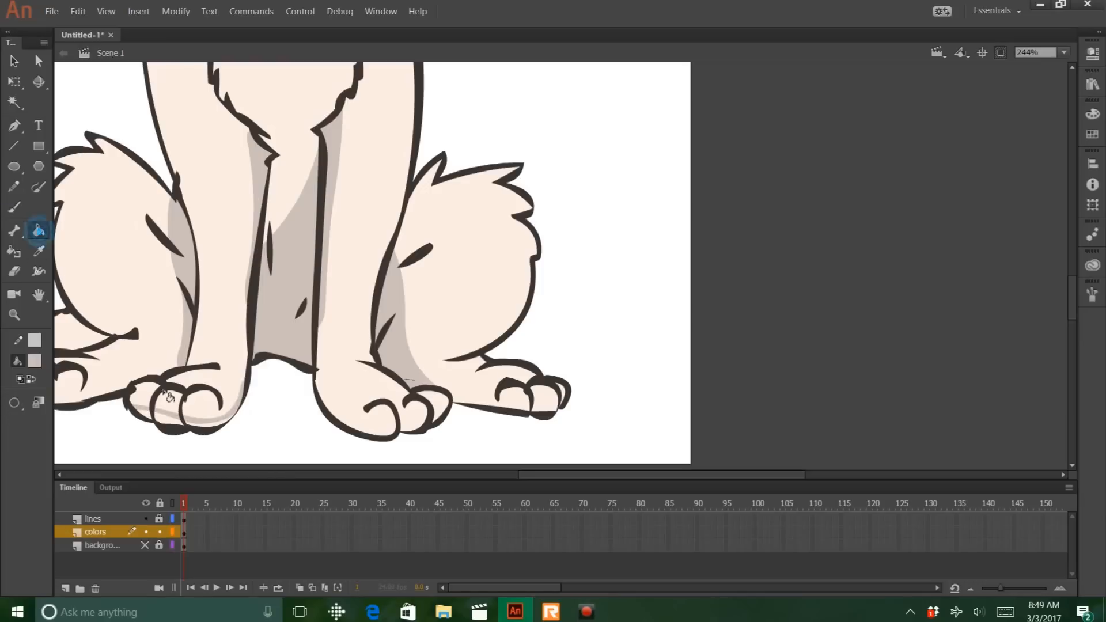
{"action": "left_click", "coordinate": [183, 428]}
{"action": "key", "text": "b"}
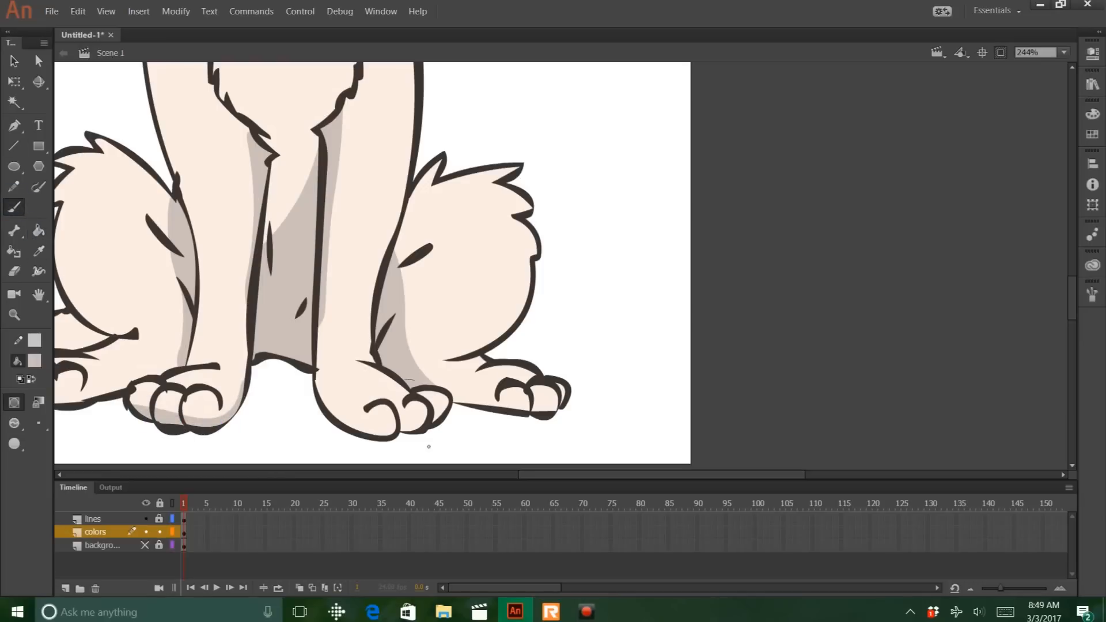
{"action": "mouse_move", "coordinate": [314, 380]}
{"action": "left_mouse_down"}
{"action": "mouse_move", "coordinate": [371, 434]}
{"action": "mouse_move", "coordinate": [423, 414]}
{"action": "mouse_move", "coordinate": [446, 412]}
{"action": "left_mouse_up"}
{"action": "key", "text": "k"}
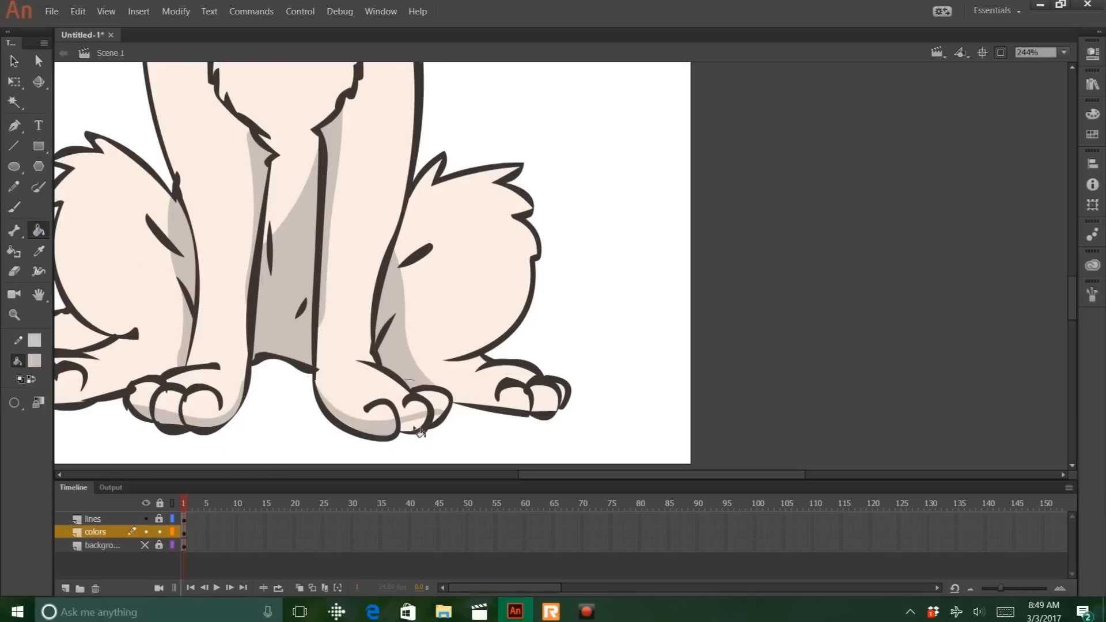
{"action": "left_click", "coordinate": [407, 426]}
Shade the underside of the hind foot away from the tail and its upper side beneath the haunch
{"action": "left_click_drag", "start_coordinate": [293, 301], "coordinate": [390, 290]}
{"action": "key", "text": "b"}
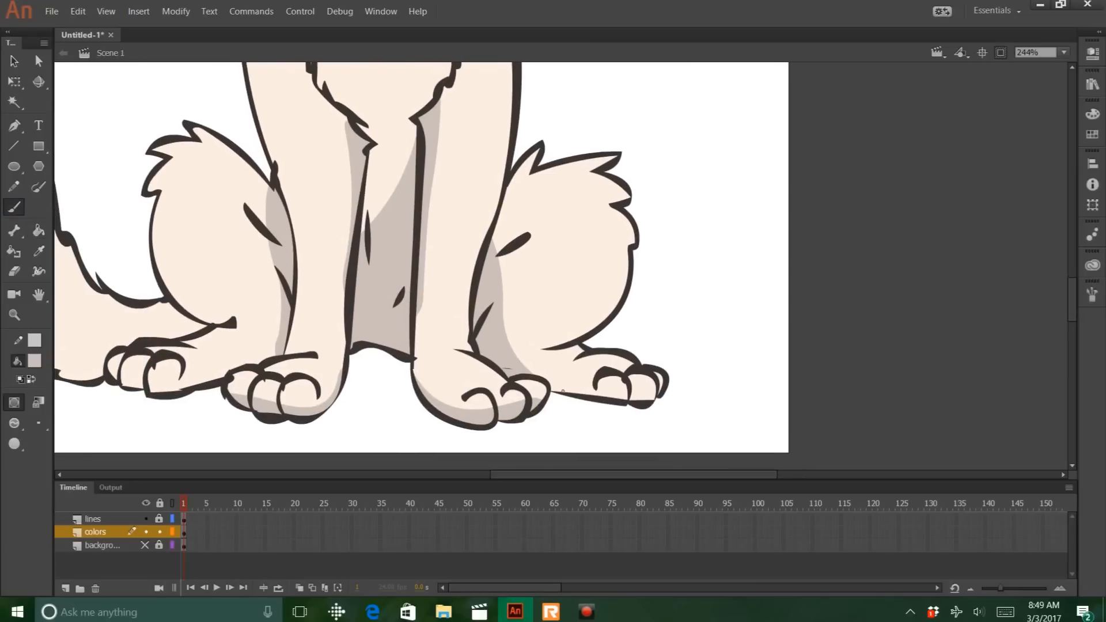
{"action": "left_click_drag", "start_coordinate": [534, 380], "coordinate": [662, 398]}
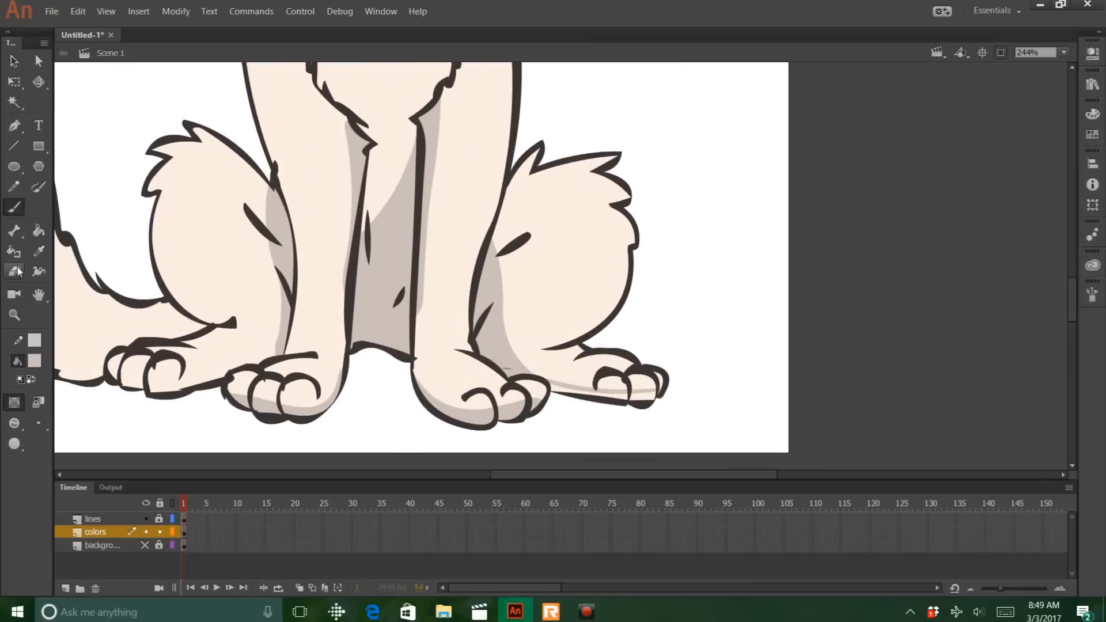
{"action": "key", "text": "k"}
{"action": "left_click", "coordinate": [644, 396]}
{"action": "key", "text": "b"}
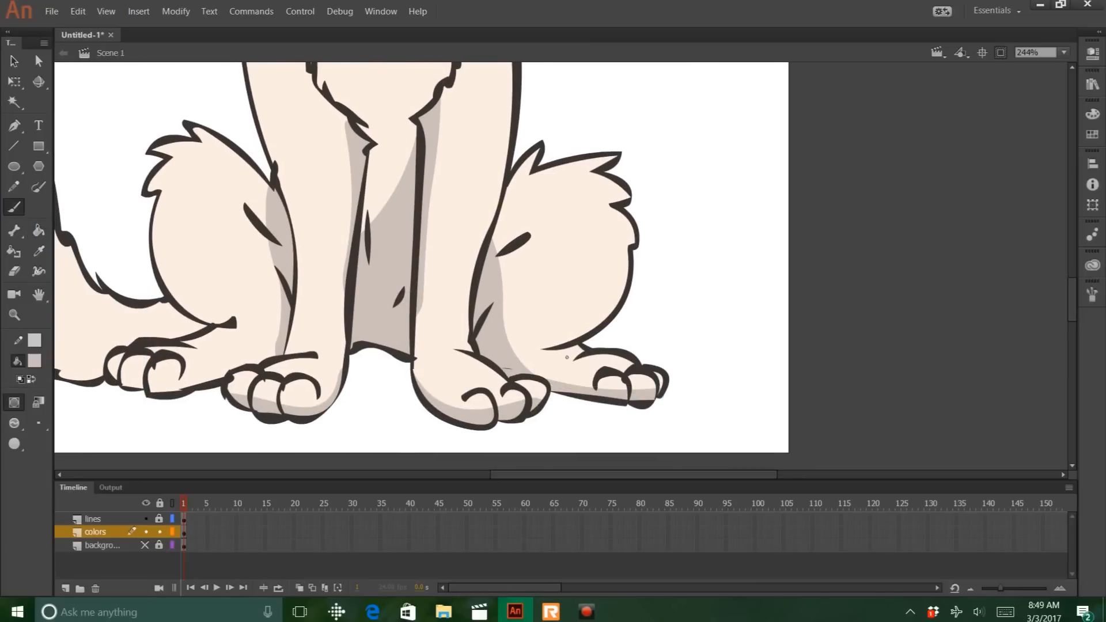
{"action": "left_click_drag", "start_coordinate": [605, 360], "coordinate": [636, 366]}
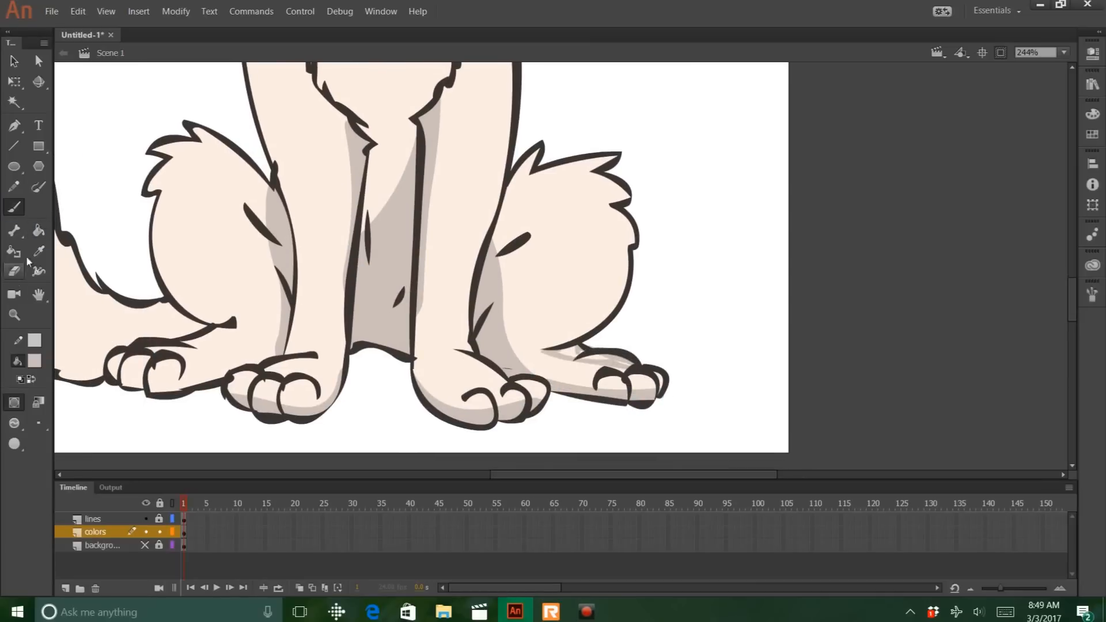
{"action": "key", "text": "k"}
Shade the lower edge of the tail-side haunch and the hind leg just beneath it
{"action": "key", "text": "b"}
{"action": "scroll", "coordinate": [579, 357], "scroll_direction": "left", "scroll_amount": 5}
{"action": "left_click_drag", "start_coordinate": [476, 329], "coordinate": [461, 331]}
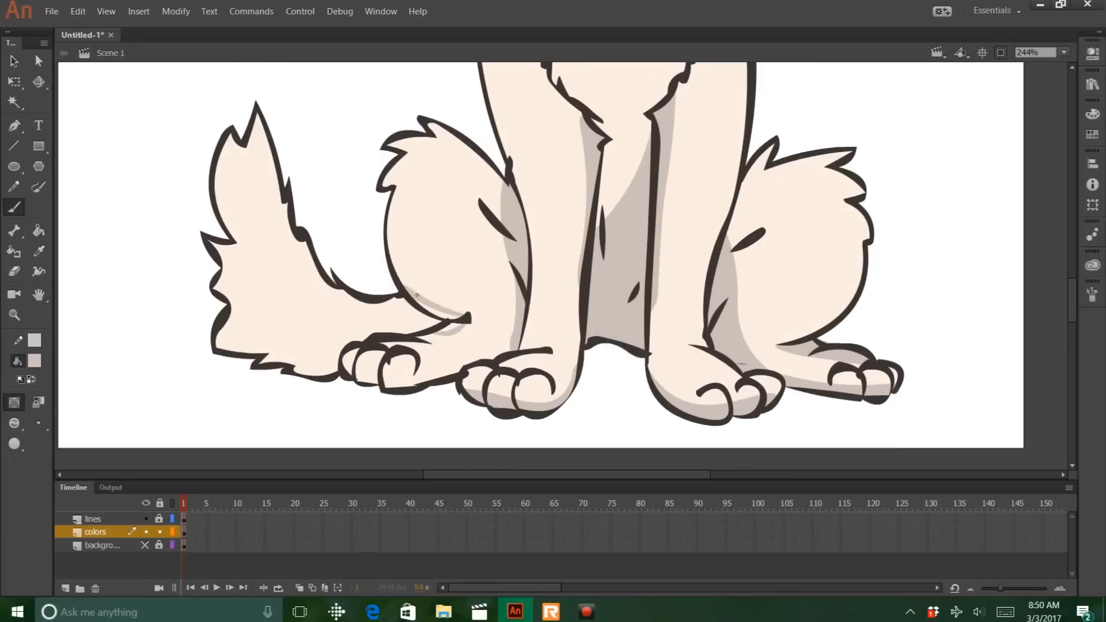
{"action": "key", "text": "k"}
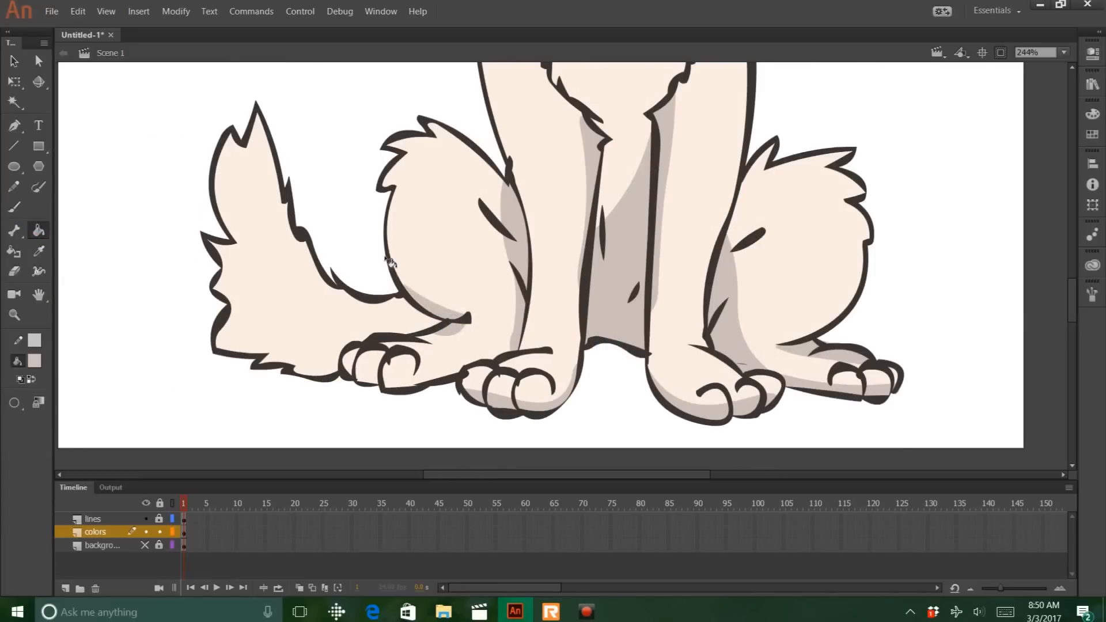
Outline a shadow along the tail's lower and outer edges and fill it
{"action": "key", "text": "b"}
{"action": "left_click_drag", "start_coordinate": [340, 362], "coordinate": [239, 304]}
{"action": "mouse_move", "coordinate": [220, 249]}
{"action": "left_mouse_down"}
{"action": "mouse_move", "coordinate": [213, 242]}
{"action": "mouse_move", "coordinate": [210, 318]}
{"action": "left_mouse_up"}
{"action": "key", "text": "k"}
{"action": "left_click", "coordinate": [228, 320]}
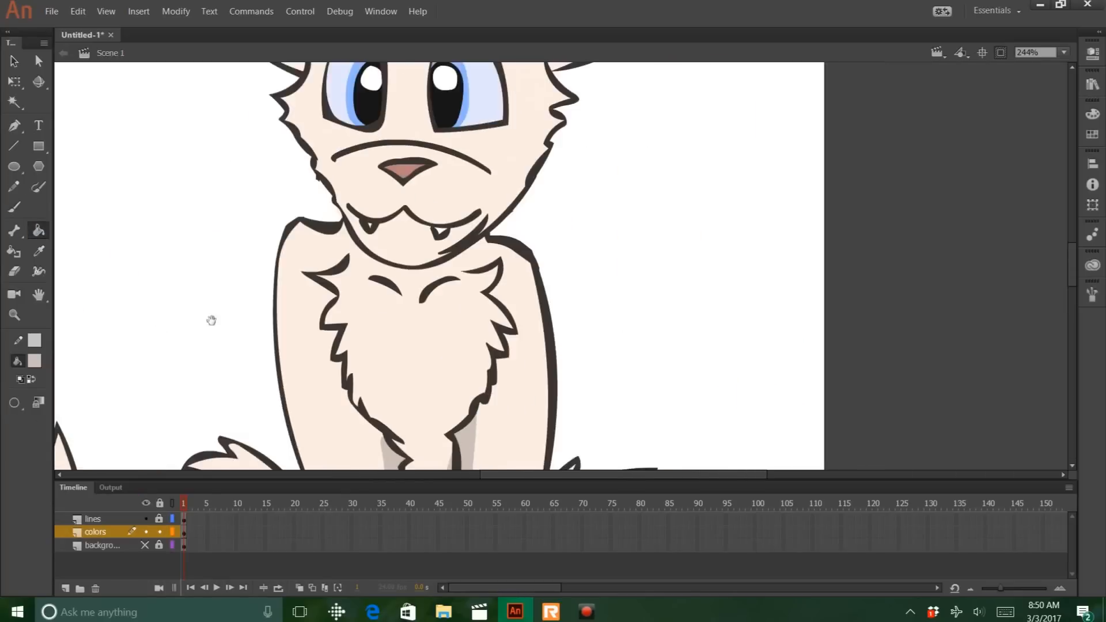
Outline a pointed shadow beneath the chin across the neck and shoulders, close its gaps and fill it
{"action": "left_click_drag", "start_coordinate": [213, 279], "coordinate": [207, 416]}
{"action": "key", "text": "b"}
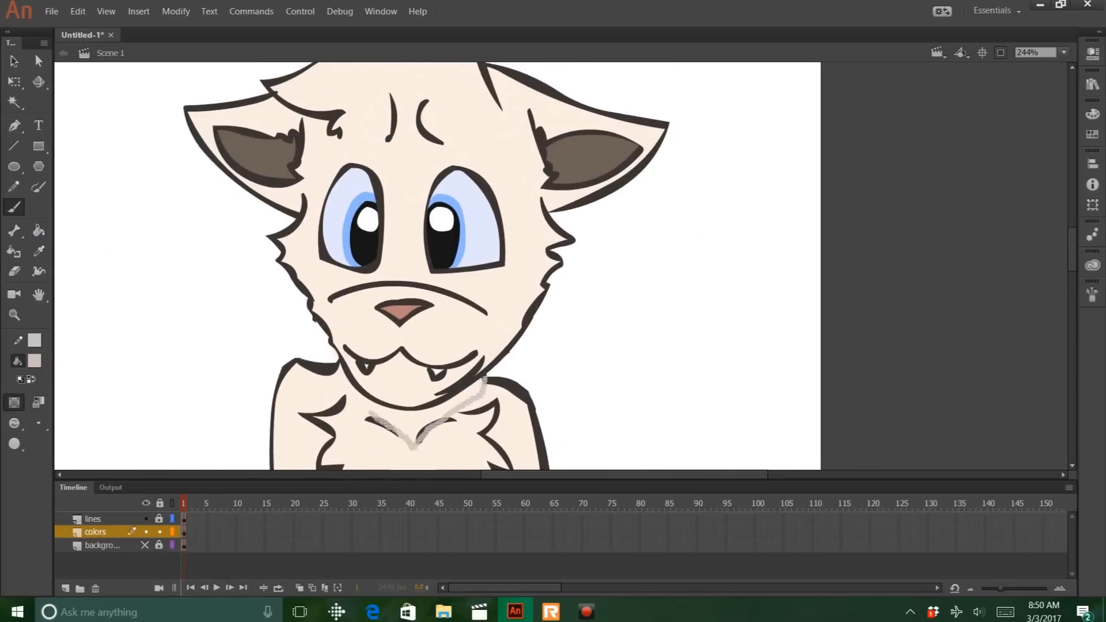
{"action": "mouse_move", "coordinate": [372, 413]}
{"action": "left_mouse_down"}
{"action": "mouse_move", "coordinate": [315, 387]}
{"action": "mouse_move", "coordinate": [337, 369]}
{"action": "mouse_move", "coordinate": [373, 404]}
{"action": "left_mouse_up"}
{"action": "left_click", "coordinate": [39, 230]}
{"action": "left_click", "coordinate": [402, 421]}
{"action": "key", "text": "ctrl+z"}
{"action": "key", "text": "b"}
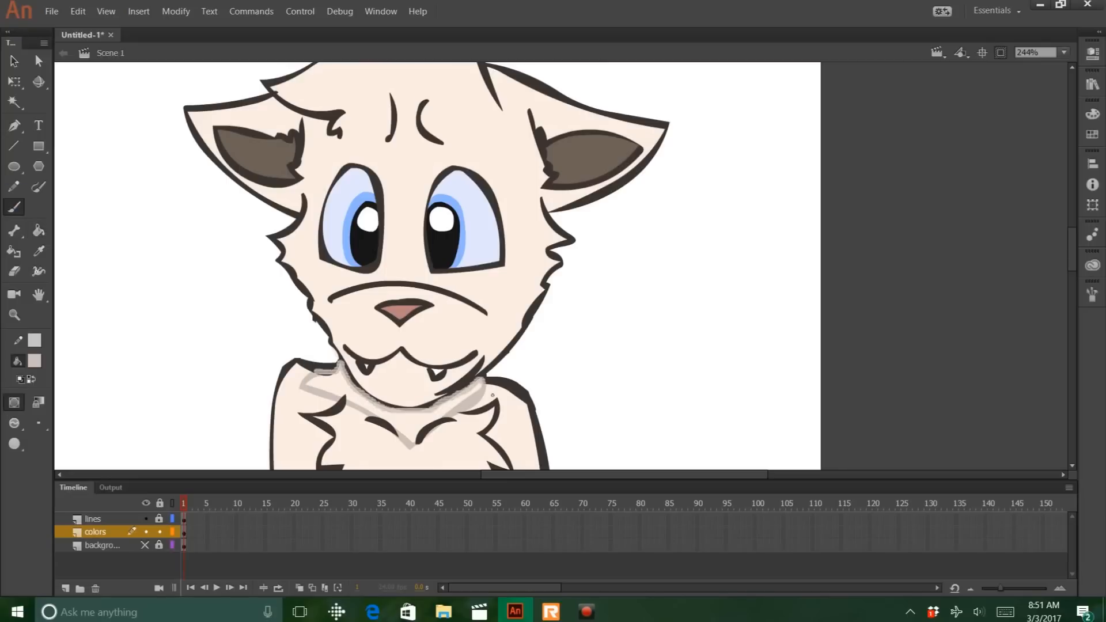
{"action": "left_click_drag", "start_coordinate": [492, 395], "coordinate": [485, 388]}
{"action": "left_click", "coordinate": [39, 230]}
{"action": "left_click", "coordinate": [398, 422]}
Outline a shadow beside the chest fur on the shoulder and front leg away from the tail, and fill it
{"action": "left_click_drag", "start_coordinate": [373, 406], "coordinate": [269, 154]}
{"action": "key", "text": "b"}
{"action": "mouse_move", "coordinate": [383, 132]}
{"action": "left_mouse_down"}
{"action": "mouse_move", "coordinate": [397, 141]}
{"action": "mouse_move", "coordinate": [360, 161]}
{"action": "mouse_move", "coordinate": [406, 194]}
{"action": "left_mouse_up"}
{"action": "left_click", "coordinate": [39, 231]}
{"action": "left_click", "coordinate": [394, 141]}
{"action": "left_click", "coordinate": [15, 207]}
{"action": "left_click_drag", "start_coordinate": [381, 307], "coordinate": [374, 291]}
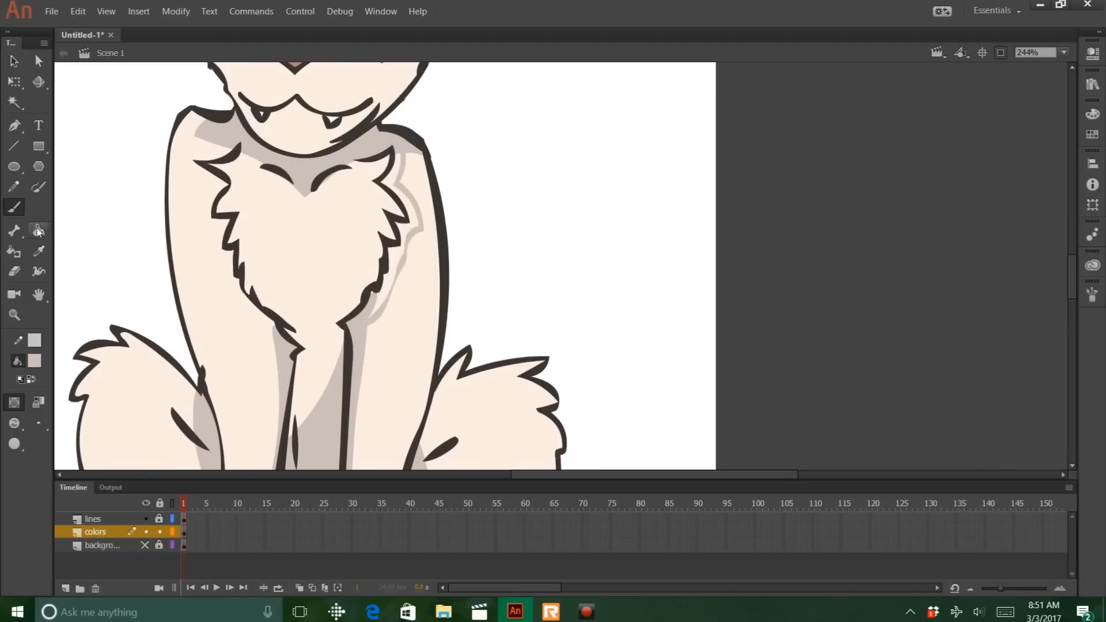
{"action": "left_click", "coordinate": [39, 230]}
{"action": "left_click", "coordinate": [403, 246]}
Outline shadows along the jaw's edge away from the tail and beneath the base of both ears
{"action": "mouse_move", "coordinate": [408, 128]}
{"action": "left_mouse_down"}
{"action": "mouse_move", "coordinate": [410, 353]}
{"action": "mouse_move", "coordinate": [424, 388]}
{"action": "mouse_move", "coordinate": [456, 292]}
{"action": "left_mouse_up"}
{"action": "left_click", "coordinate": [14, 207]}
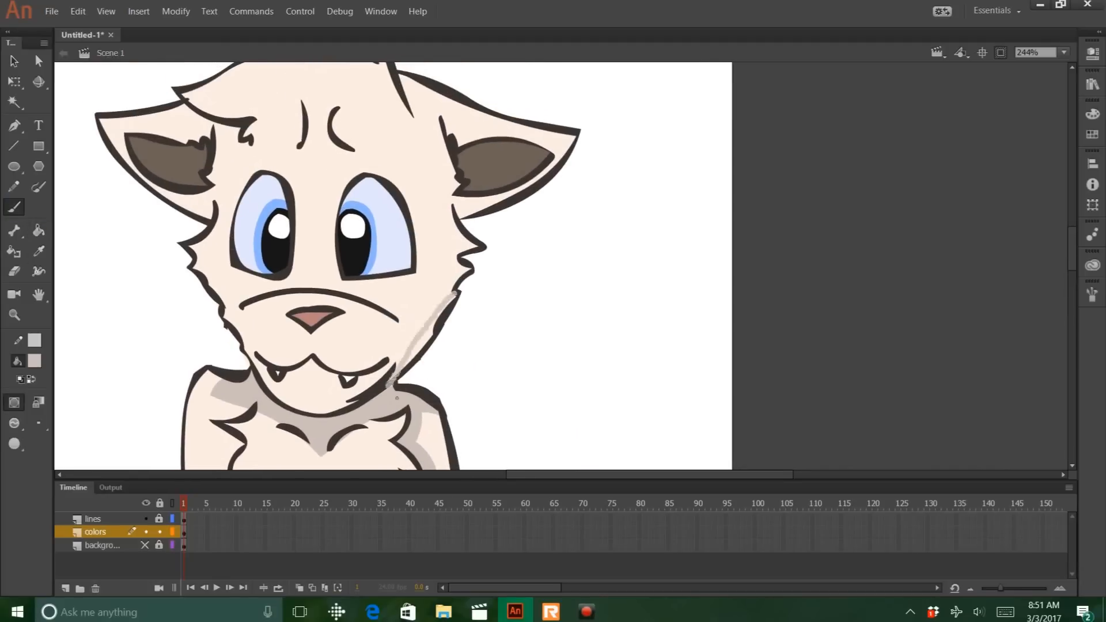
{"action": "left_click_drag", "start_coordinate": [474, 210], "coordinate": [507, 200]}
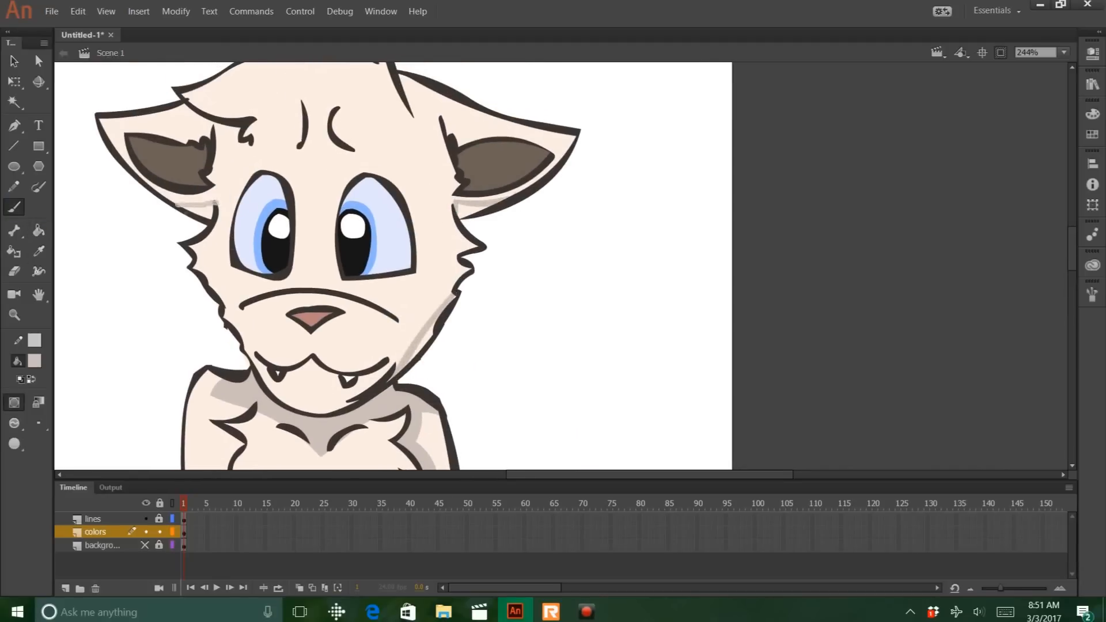
Close the gaps in the ear shadow outlines and fill the shadows under both ears and along the jaw
{"action": "left_click", "coordinate": [39, 230]}
{"action": "left_click", "coordinate": [200, 212]}
{"action": "key", "text": "ctrl+z"}
{"action": "left_click", "coordinate": [12, 207]}
{"action": "left_click", "coordinate": [215, 203]}
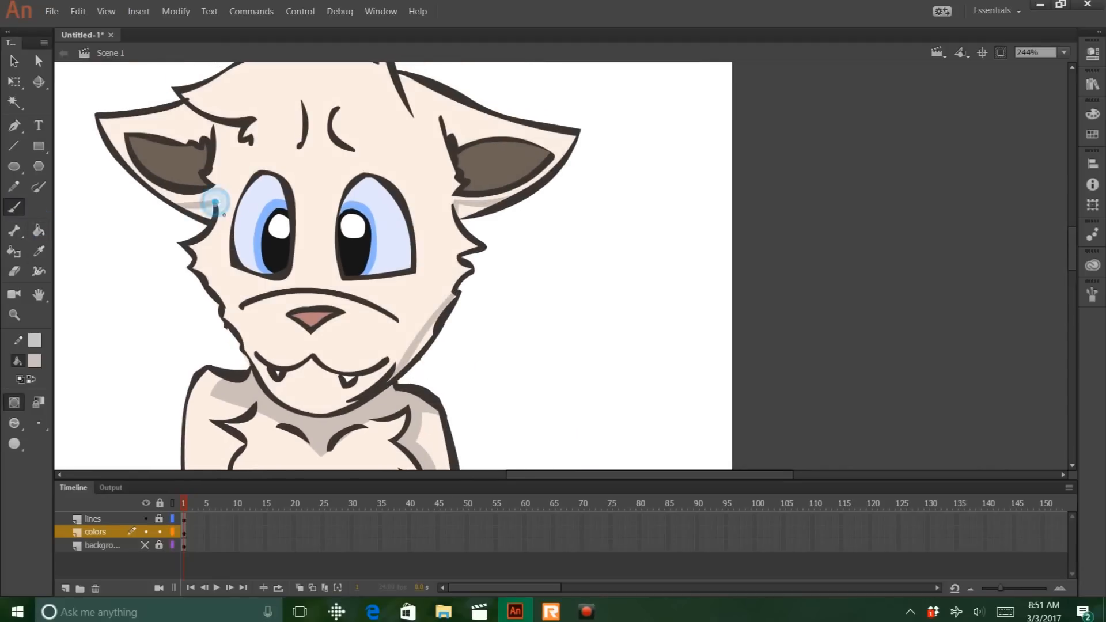
{"action": "left_click_drag", "start_coordinate": [215, 202], "coordinate": [180, 206]}
{"action": "left_click", "coordinate": [472, 216]}
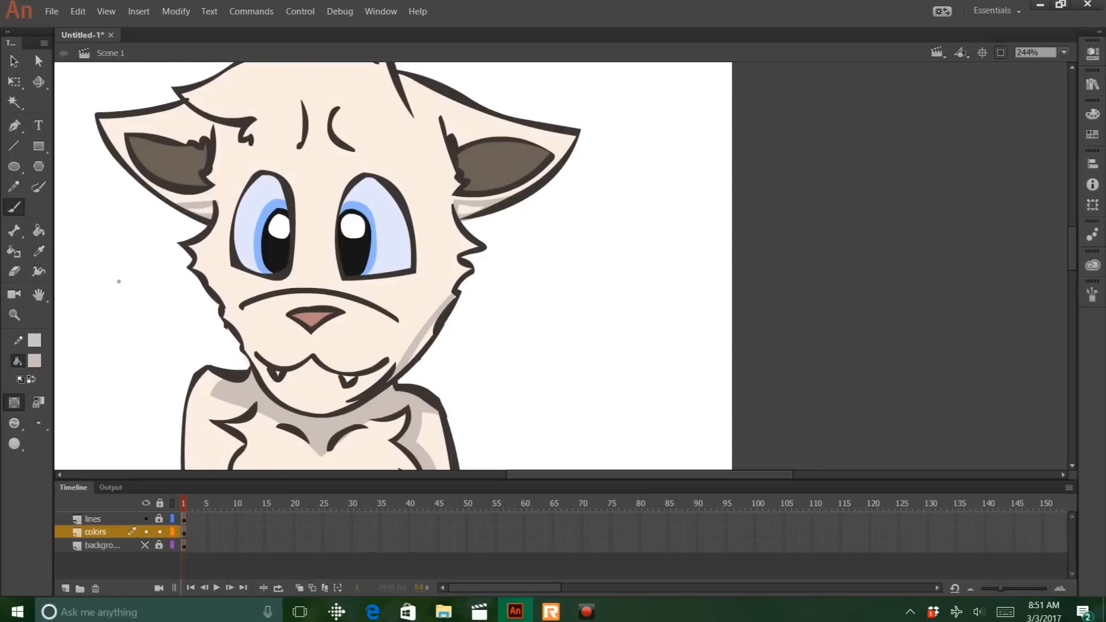
{"action": "left_click", "coordinate": [39, 230]}
{"action": "left_click", "coordinate": [472, 211]}
{"action": "left_click", "coordinate": [203, 212]}
{"action": "left_click", "coordinate": [425, 342]}
Set the fill colour to a light orange, starting from #CC6600
{"action": "scroll", "coordinate": [421, 377], "scroll_direction": "down", "scroll_amount": 3}
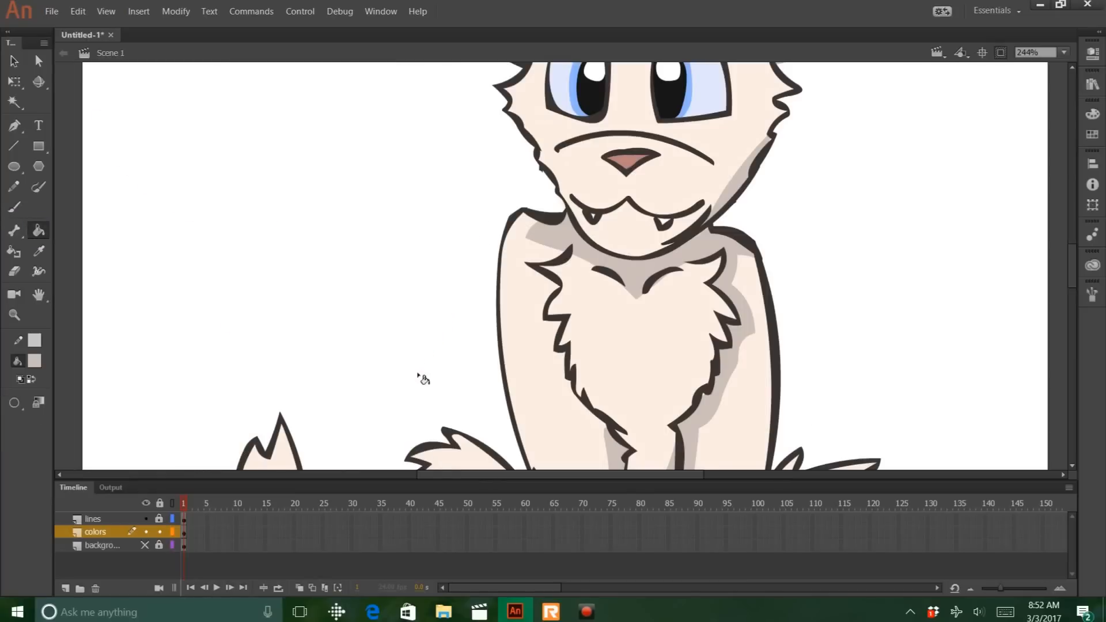
{"action": "scroll", "coordinate": [419, 377], "scroll_direction": "up", "scroll_amount": 1}
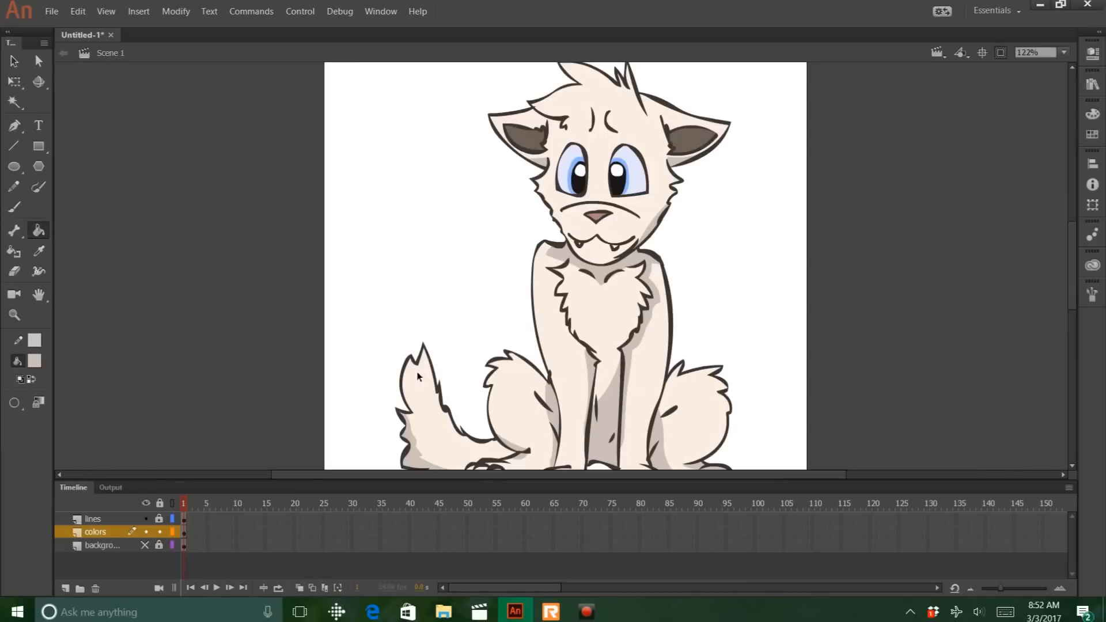
{"action": "left_click", "coordinate": [34, 362]}
{"action": "left_click", "coordinate": [191, 471]}
{"action": "left_click", "coordinate": [34, 362]}
{"action": "left_click", "coordinate": [279, 378]}
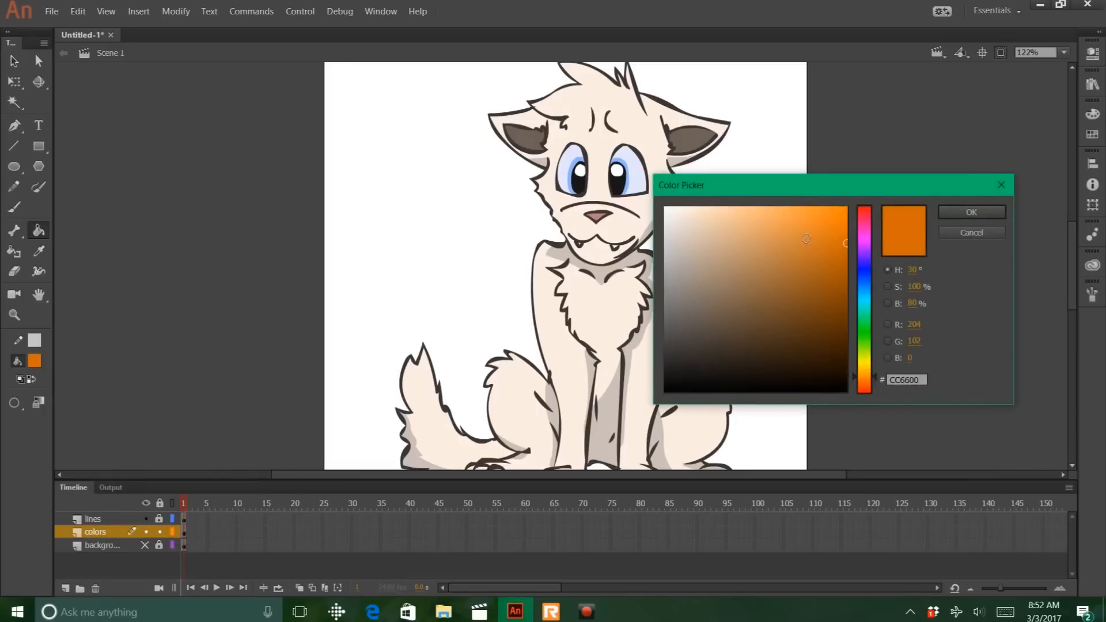
{"action": "left_click_drag", "start_coordinate": [806, 239], "coordinate": [741, 213]}
{"action": "left_click", "coordinate": [972, 212]}
{"action": "left_click", "coordinate": [14, 315]}
{"action": "left_click_drag", "start_coordinate": [488, 78], "coordinate": [569, 122]}
{"action": "key", "text": "b"}
{"action": "mouse_move", "coordinate": [443, 225]}
{"action": "left_mouse_down"}
{"action": "mouse_move", "coordinate": [491, 210]}
{"action": "mouse_move", "coordinate": [643, 204]}
{"action": "mouse_move", "coordinate": [613, 106]}
{"action": "mouse_move", "coordinate": [590, 78]}
{"action": "left_mouse_up"}
{"action": "left_click", "coordinate": [14, 271]}
{"action": "mouse_move", "coordinate": [634, 146]}
{"action": "left_mouse_down"}
{"action": "mouse_move", "coordinate": [607, 97]}
{"action": "mouse_move", "coordinate": [631, 186]}
{"action": "left_mouse_up"}
{"action": "key", "text": "ctrl+z"}
{"action": "key", "text": "ctrl+z"}
Outline the hair tuft with a ragged fringe across the forehead in light orange and fill it
{"action": "left_click", "coordinate": [14, 207]}
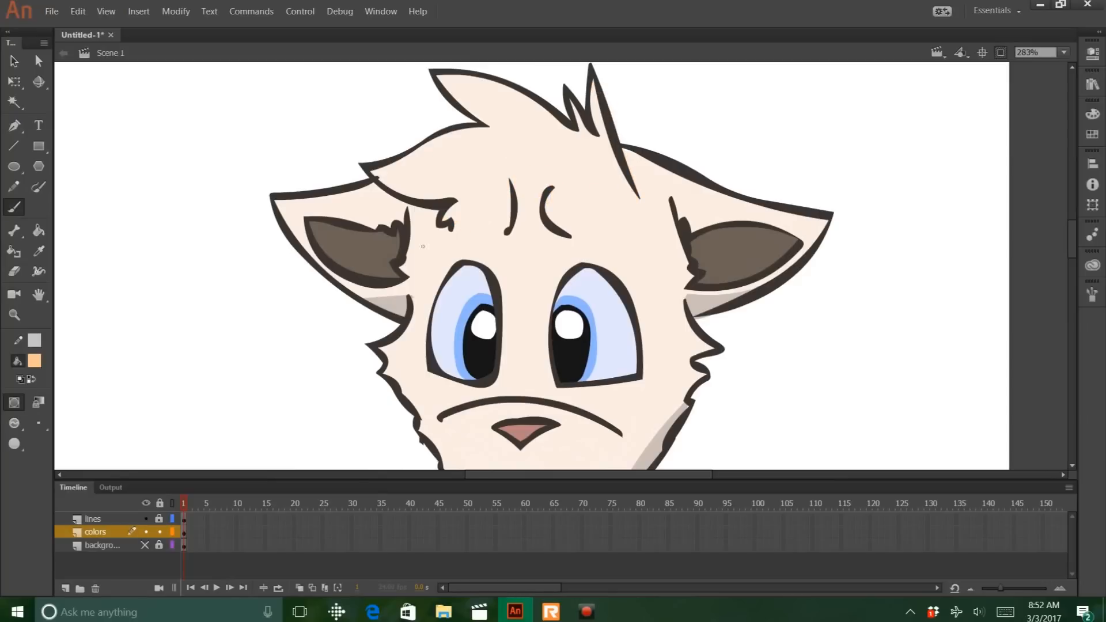
{"action": "mouse_move", "coordinate": [441, 226]}
{"action": "left_mouse_down"}
{"action": "mouse_move", "coordinate": [508, 221]}
{"action": "mouse_move", "coordinate": [618, 159]}
{"action": "left_mouse_up"}
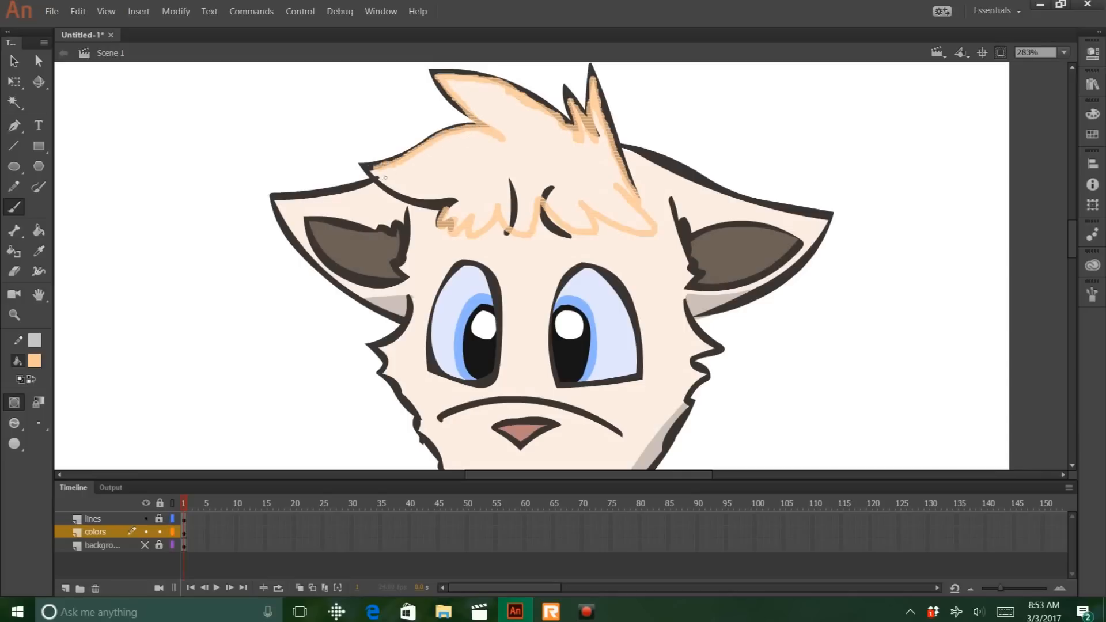
{"action": "mouse_move", "coordinate": [385, 178]}
{"action": "left_mouse_down"}
{"action": "mouse_move", "coordinate": [399, 196]}
{"action": "mouse_move", "coordinate": [444, 215]}
{"action": "left_mouse_up"}
{"action": "left_click", "coordinate": [38, 230]}
{"action": "left_click", "coordinate": [517, 184]}
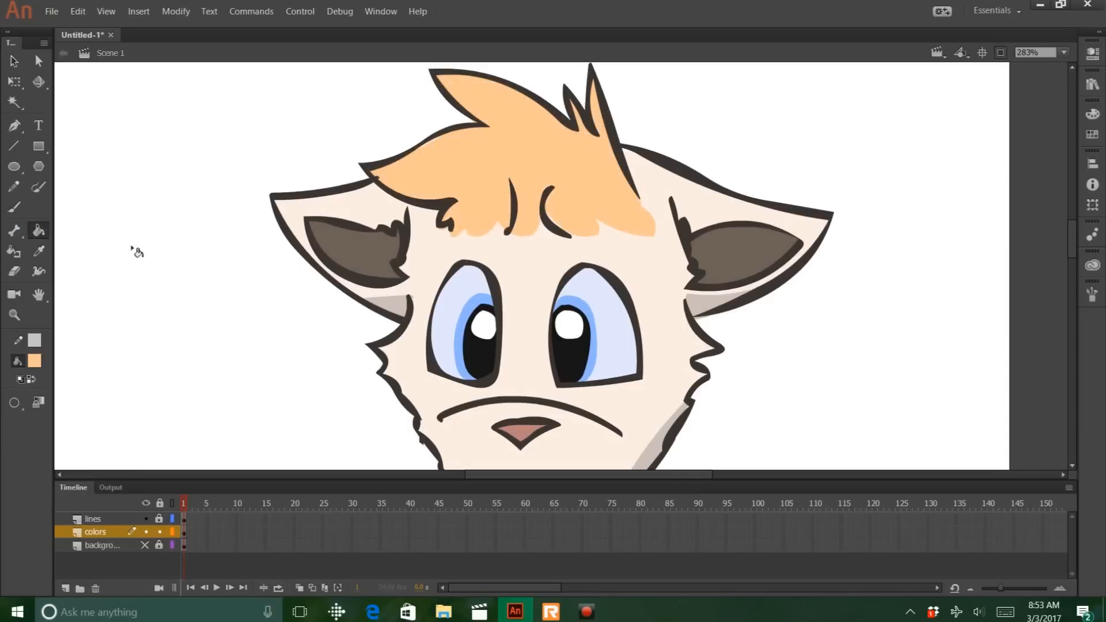
Paint light orange markings between the eyes, on the bridge of the nose and along both sides of the muzzle
{"action": "left_click", "coordinate": [14, 207]}
{"action": "mouse_move", "coordinate": [554, 270]}
{"action": "left_mouse_down"}
{"action": "mouse_move", "coordinate": [541, 296]}
{"action": "mouse_move", "coordinate": [526, 276]}
{"action": "left_mouse_up"}
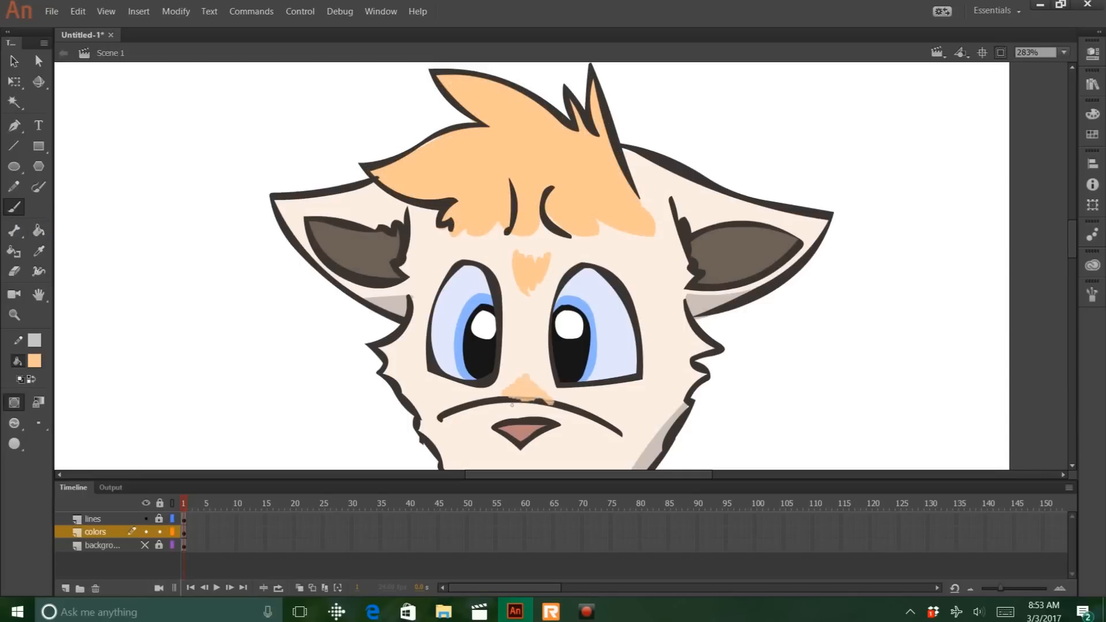
{"action": "scroll", "coordinate": [512, 405], "scroll_direction": "down", "scroll_amount": 3}
{"action": "mouse_move", "coordinate": [522, 242]}
{"action": "left_mouse_down"}
{"action": "mouse_move", "coordinate": [570, 239]}
{"action": "mouse_move", "coordinate": [614, 266]}
{"action": "left_mouse_up"}
{"action": "left_click_drag", "start_coordinate": [461, 230], "coordinate": [530, 325]}
{"action": "left_click_drag", "start_coordinate": [487, 260], "coordinate": [502, 321]}
{"action": "left_click_drag", "start_coordinate": [576, 277], "coordinate": [516, 268]}
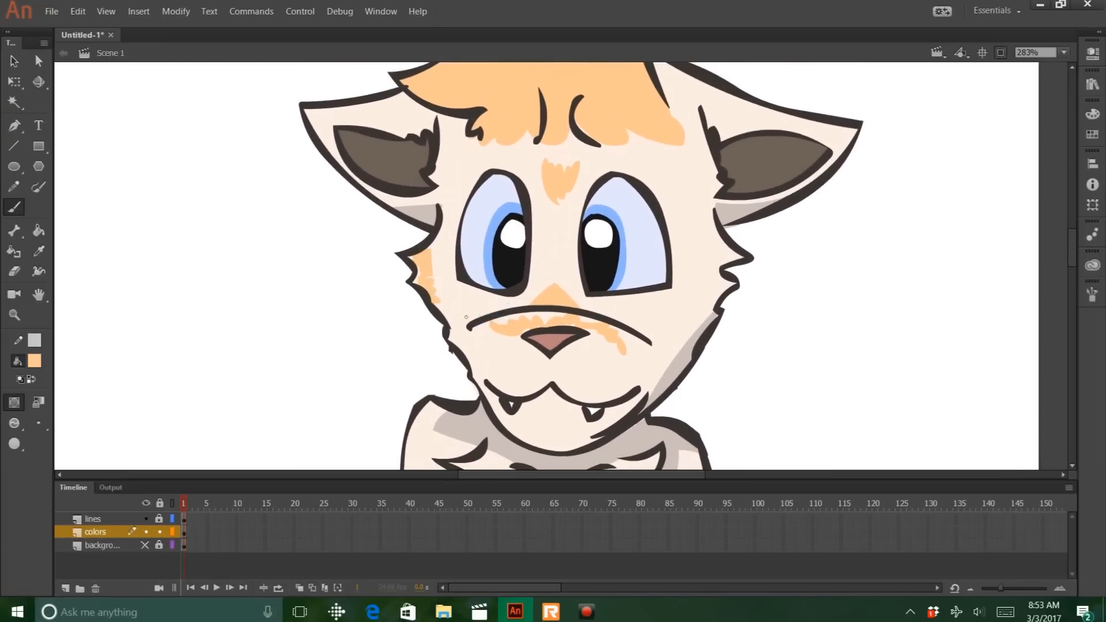
Paint ragged light orange markings on the fur tufts of both cheeks
{"action": "mouse_move", "coordinate": [432, 254]}
{"action": "left_mouse_down"}
{"action": "mouse_move", "coordinate": [407, 257]}
{"action": "mouse_move", "coordinate": [433, 300]}
{"action": "left_mouse_up"}
{"action": "mouse_move", "coordinate": [712, 249]}
{"action": "left_mouse_down"}
{"action": "mouse_move", "coordinate": [744, 288]}
{"action": "mouse_move", "coordinate": [716, 299]}
{"action": "mouse_move", "coordinate": [743, 258]}
{"action": "mouse_move", "coordinate": [721, 248]}
{"action": "left_mouse_up"}
{"action": "key", "text": "ctrl+z"}
{"action": "left_click_drag", "start_coordinate": [708, 168], "coordinate": [685, 168]}
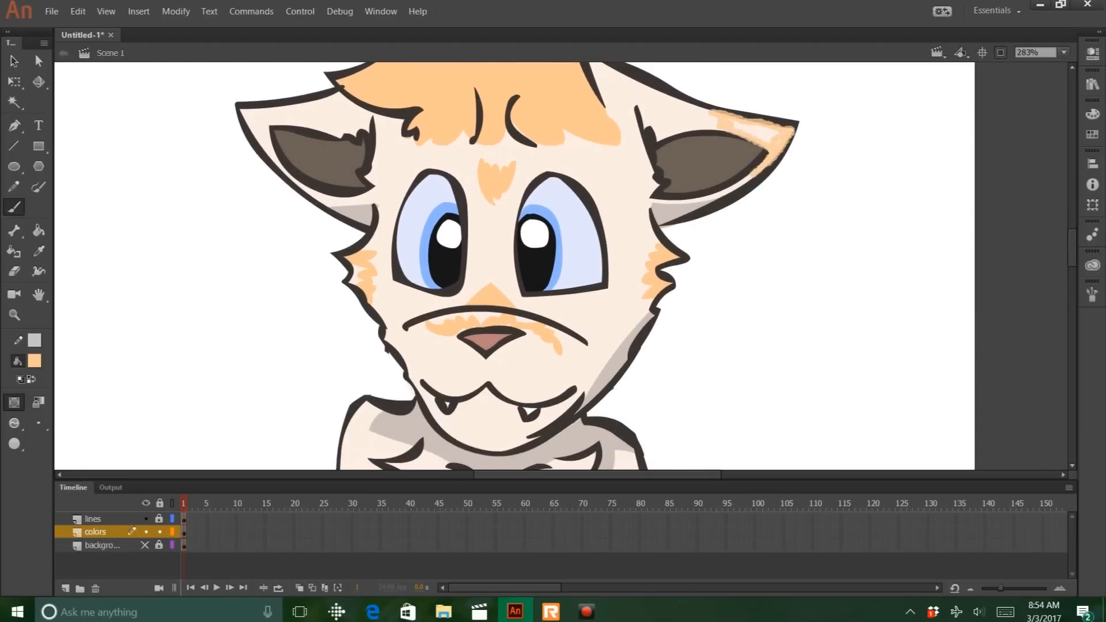
Mark off the tip of the ear away from the tail with short light orange strokes and fill it
{"action": "key", "text": "ctrl+z"}
{"action": "left_click_drag", "start_coordinate": [768, 174], "coordinate": [758, 171]}
{"action": "left_click", "coordinate": [35, 230]}
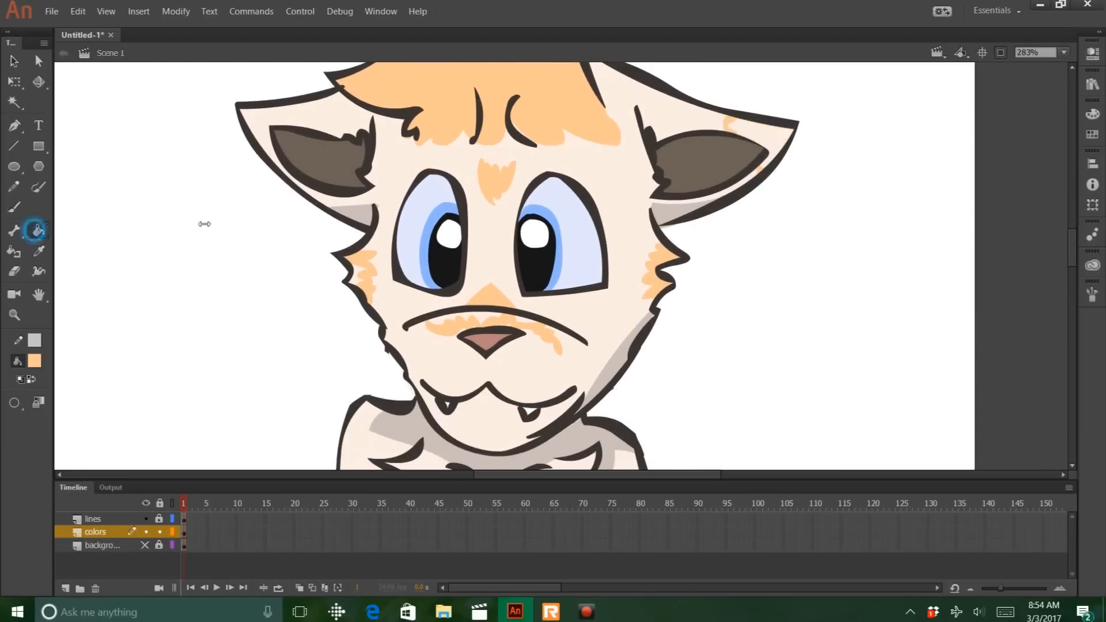
{"action": "left_click", "coordinate": [782, 146]}
Outline the tip of the tail-side ear in light orange, close its gaps and fill it
{"action": "left_click_drag", "start_coordinate": [722, 208], "coordinate": [865, 293]}
{"action": "left_click", "coordinate": [15, 208]}
{"action": "mouse_move", "coordinate": [437, 189]}
{"action": "left_mouse_down"}
{"action": "mouse_move", "coordinate": [449, 202]}
{"action": "mouse_move", "coordinate": [439, 211]}
{"action": "left_mouse_up"}
{"action": "left_click_drag", "start_coordinate": [432, 254], "coordinate": [429, 262]}
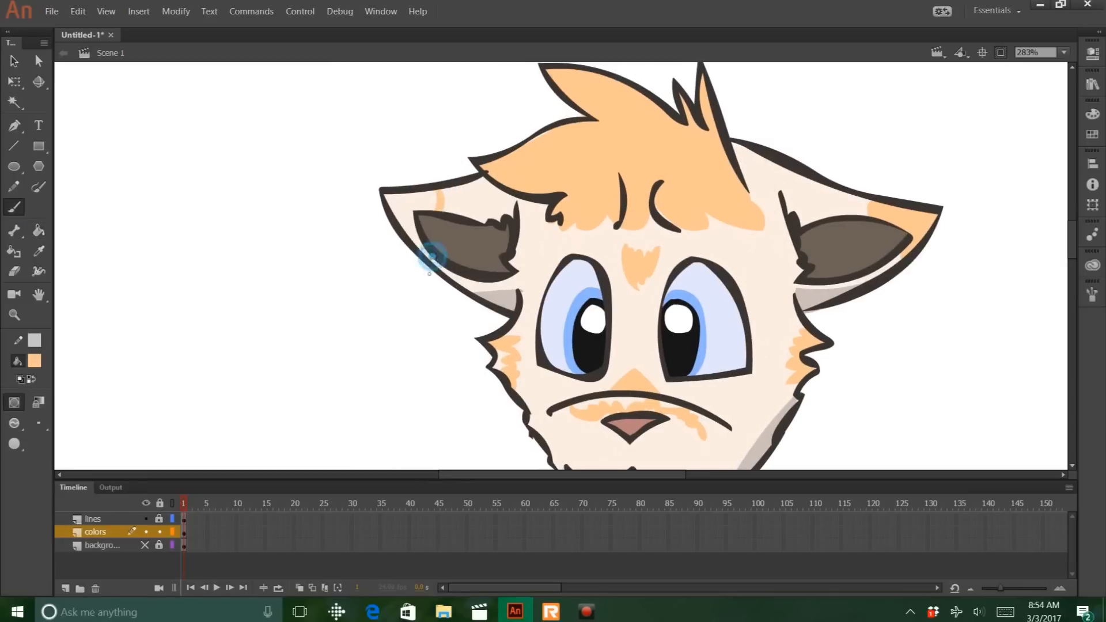
{"action": "left_click", "coordinate": [38, 230]}
{"action": "left_click", "coordinate": [405, 205]}
{"action": "key", "text": "ctrl+z"}
{"action": "left_click", "coordinate": [15, 208]}
{"action": "left_click_drag", "start_coordinate": [427, 252], "coordinate": [431, 259]}
{"action": "left_click", "coordinate": [38, 231]}
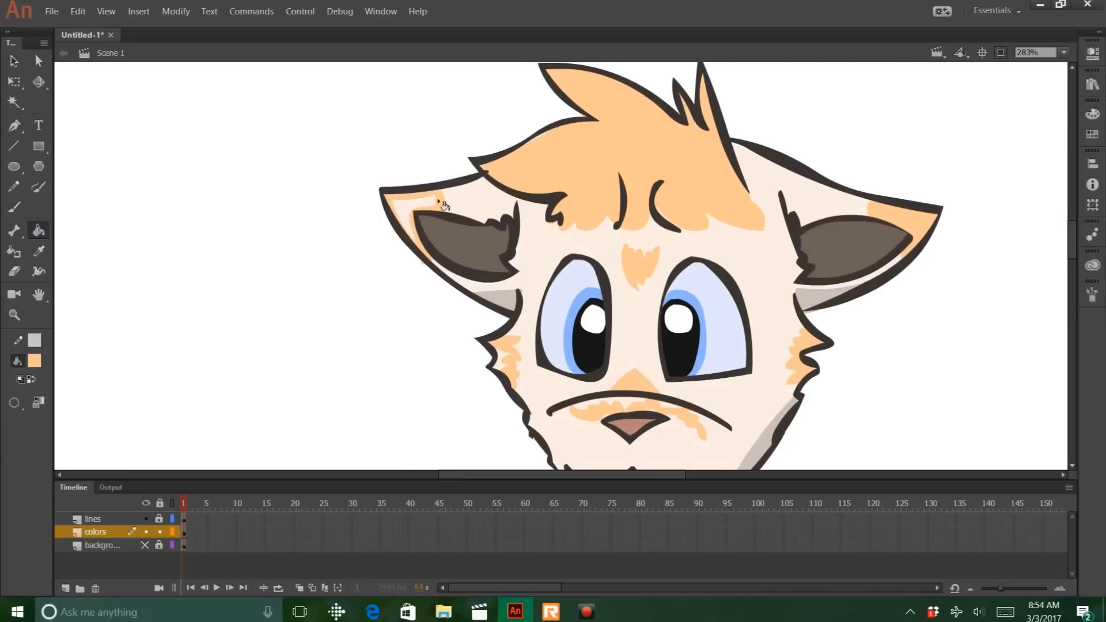
{"action": "left_click", "coordinate": [412, 204]}
{"action": "left_click", "coordinate": [15, 271]}
Draw a jagged light orange edge across the tail-side front leg just above the paw
{"action": "key", "text": "ctrl+minus"}
{"action": "key", "text": "ctrl+minus"}
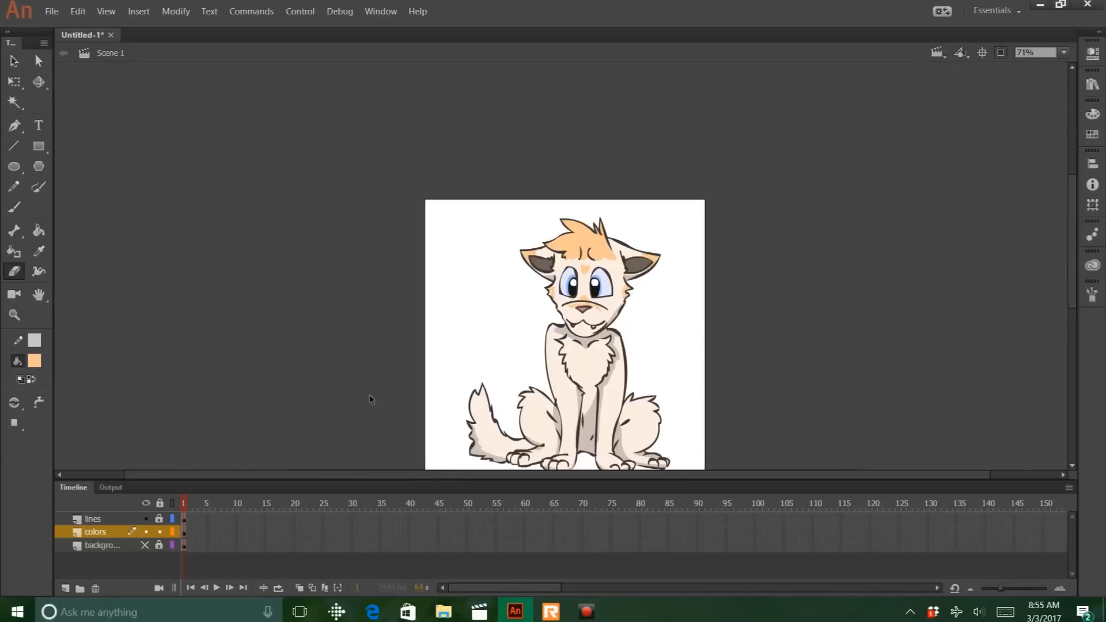
{"action": "left_click", "coordinate": [14, 315]}
{"action": "left_click_drag", "start_coordinate": [570, 439], "coordinate": [582, 448]}
{"action": "left_click_drag", "start_coordinate": [507, 485], "coordinate": [484, 496]}
{"action": "key", "text": "ctrl+minus"}
{"action": "key", "text": "ctrl+minus"}
{"action": "key", "text": "b"}
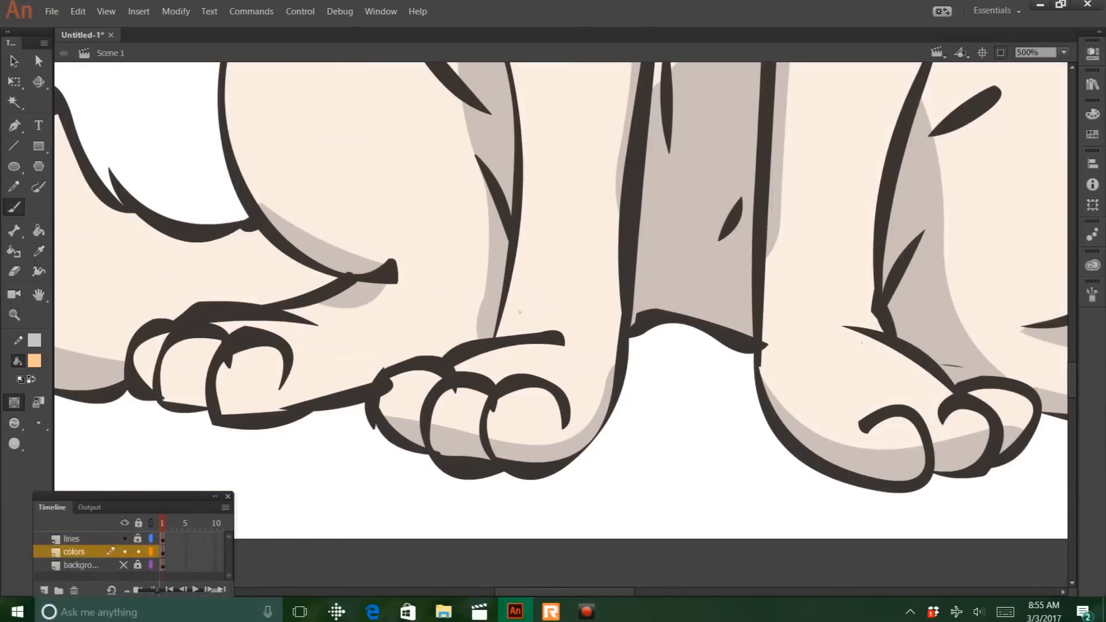
{"action": "mouse_move", "coordinate": [502, 320]}
{"action": "left_mouse_down"}
{"action": "mouse_move", "coordinate": [599, 291]}
{"action": "mouse_move", "coordinate": [611, 360]}
{"action": "left_mouse_up"}
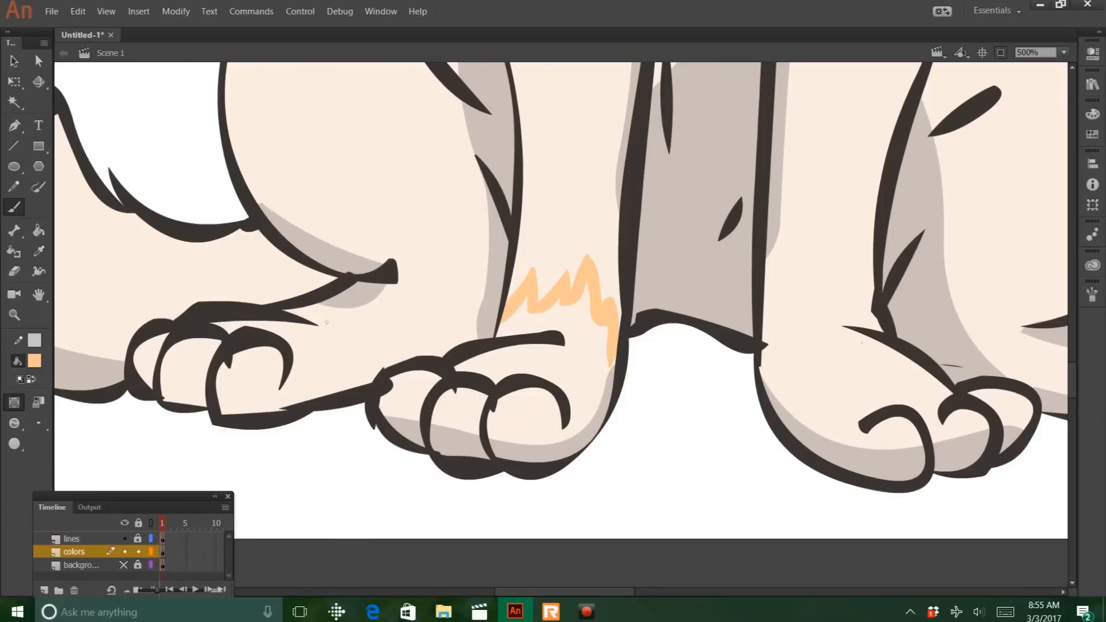
Draw a ragged light orange edge on the tail-side hind foot and fill the foot and its toes
{"action": "left_click_drag", "start_coordinate": [296, 307], "coordinate": [367, 380]}
{"action": "key", "text": "k"}
{"action": "left_click", "coordinate": [242, 378]}
{"action": "left_click", "coordinate": [185, 374]}
{"action": "left_click", "coordinate": [147, 360]}
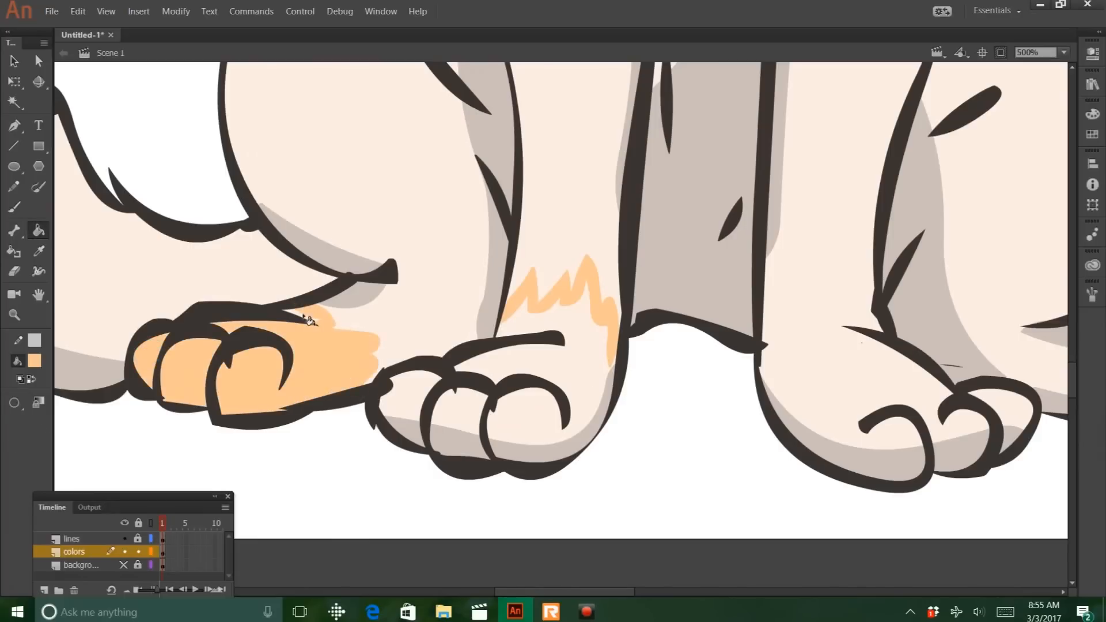
{"action": "left_click", "coordinate": [308, 320]}
Fill the tail-side front paw and its toes with light orange
{"action": "left_click", "coordinate": [464, 403]}
{"action": "left_click", "coordinate": [406, 397]}
{"action": "left_click", "coordinate": [550, 367]}
Outline the upper tail in light orange with a jagged lower edge and fill it
{"action": "left_click_drag", "start_coordinate": [86, 115], "coordinate": [404, 356]}
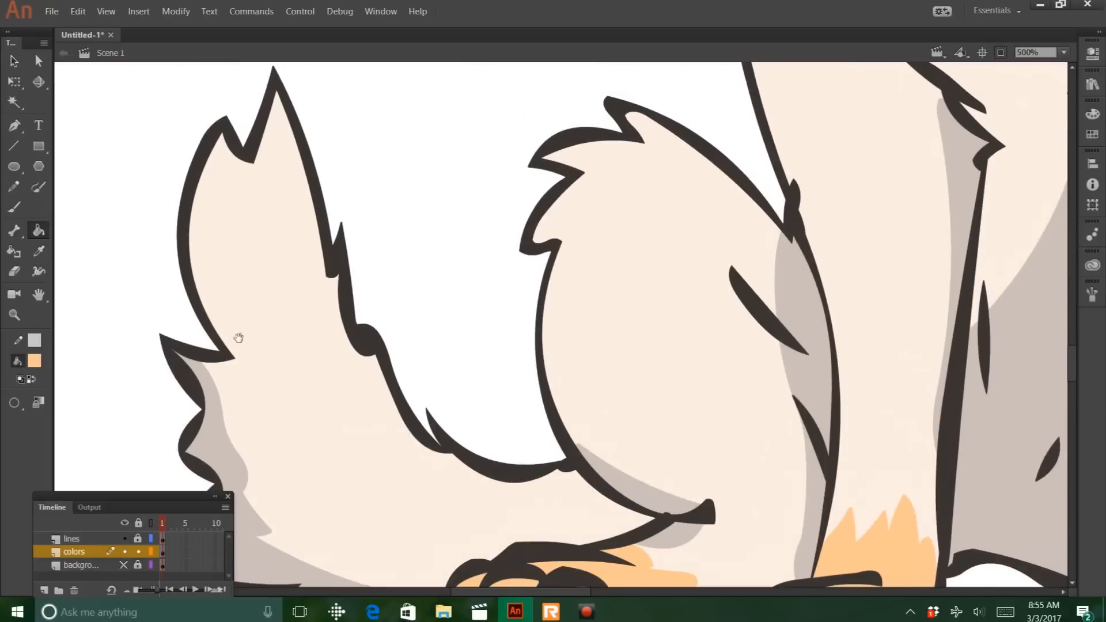
{"action": "left_click", "coordinate": [14, 208]}
{"action": "left_click_drag", "start_coordinate": [189, 253], "coordinate": [402, 419]}
{"action": "left_click", "coordinate": [44, 229]}
{"action": "left_click", "coordinate": [247, 248]}
Set the fill colour to a medium brown and recolour the shadow under the tail-side front paw and its toes
{"action": "left_click_drag", "start_coordinate": [316, 382], "coordinate": [187, 212]}
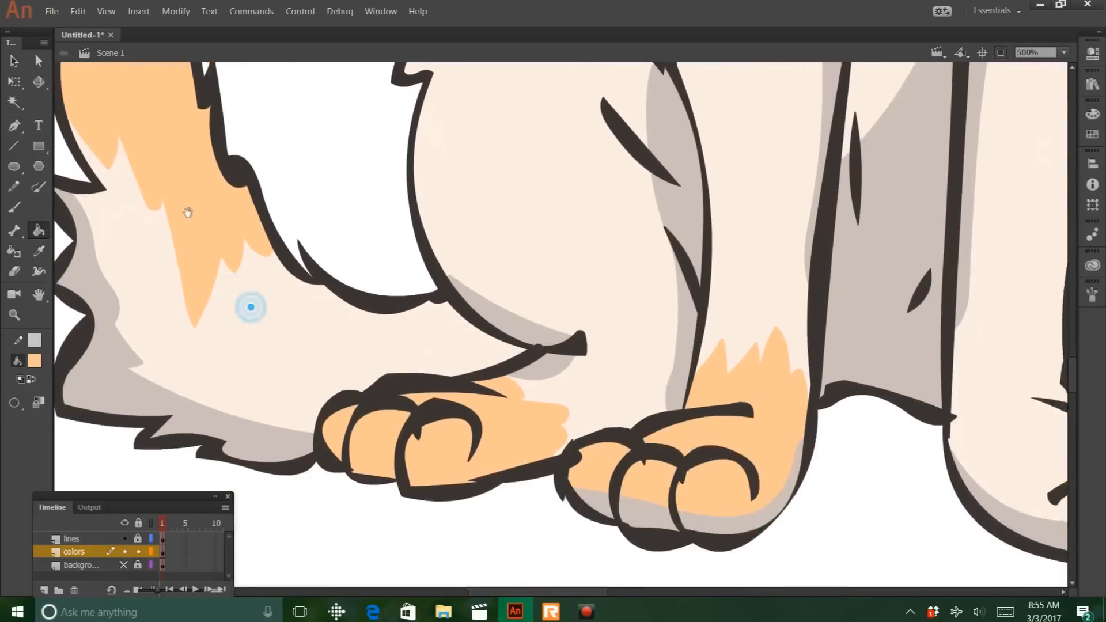
{"action": "left_click_drag", "start_coordinate": [671, 283], "coordinate": [72, 236]}
{"action": "left_click_drag", "start_coordinate": [346, 375], "coordinate": [559, 229]}
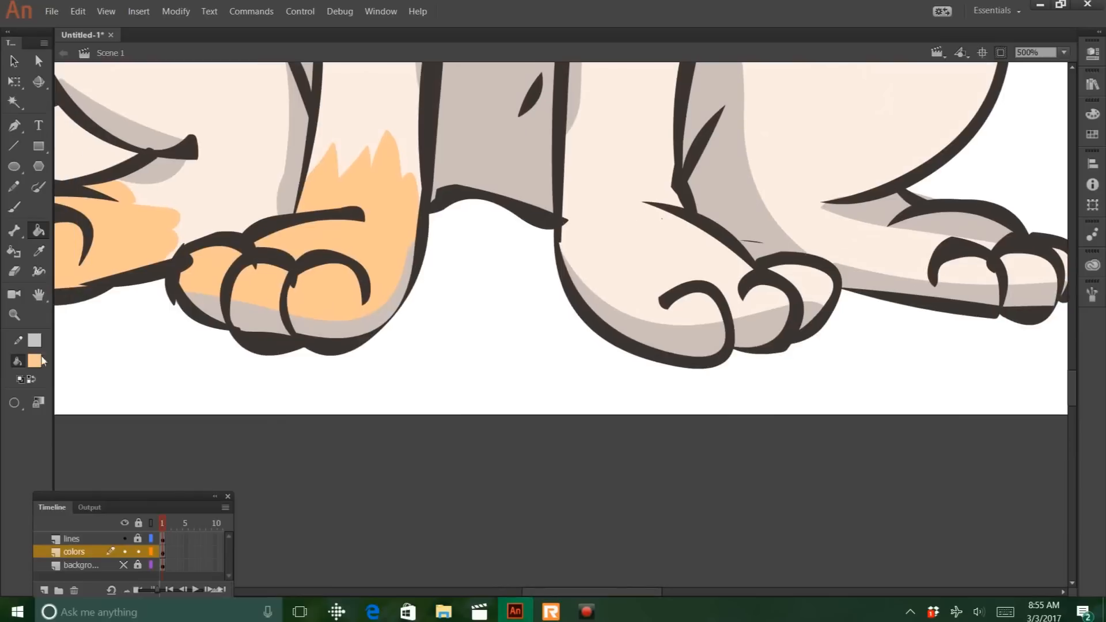
{"action": "left_click", "coordinate": [34, 361]}
{"action": "left_click", "coordinate": [280, 378]}
{"action": "left_click", "coordinate": [740, 273]}
{"action": "left_click", "coordinate": [973, 212]}
{"action": "left_click", "coordinate": [345, 328]}
{"action": "left_click", "coordinate": [259, 319]}
{"action": "left_click", "coordinate": [203, 309]}
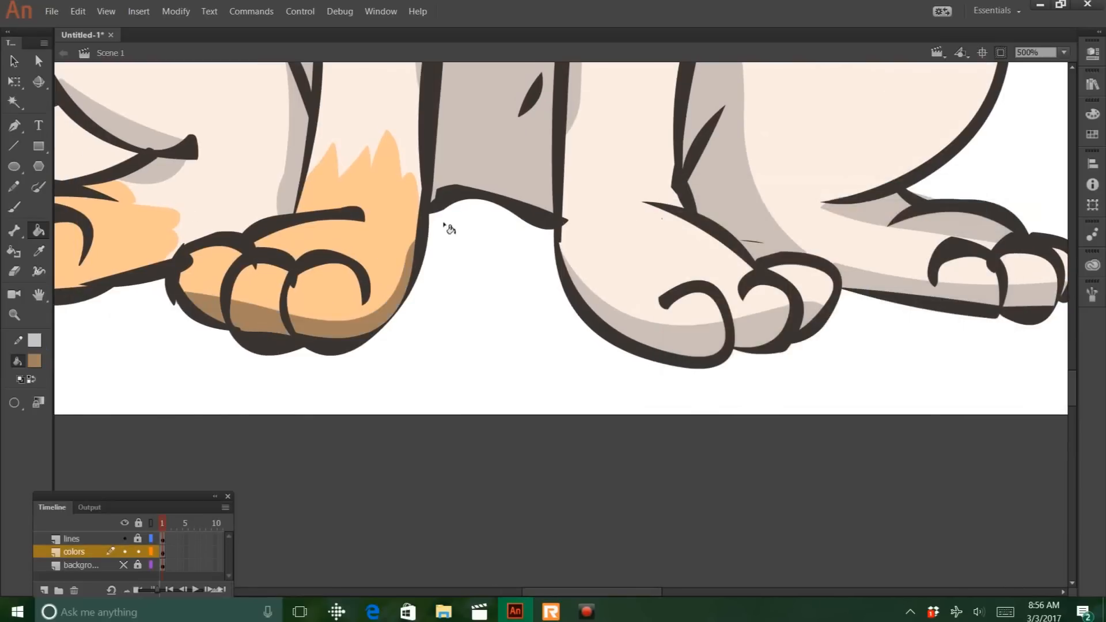
Try filling the hair tuft with the brown shadow colour, and undo the fill
{"action": "key", "text": "ctrl+0"}
{"action": "key", "text": "ctrl+minus"}
{"action": "key", "text": "ctrl+minus"}
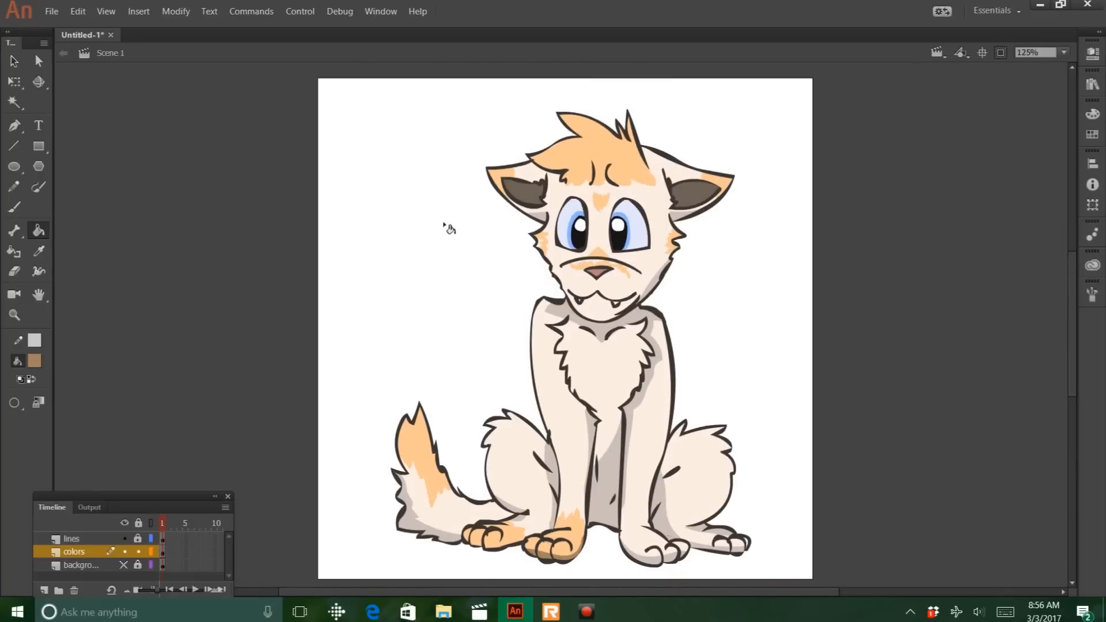
{"action": "left_click", "coordinate": [663, 176]}
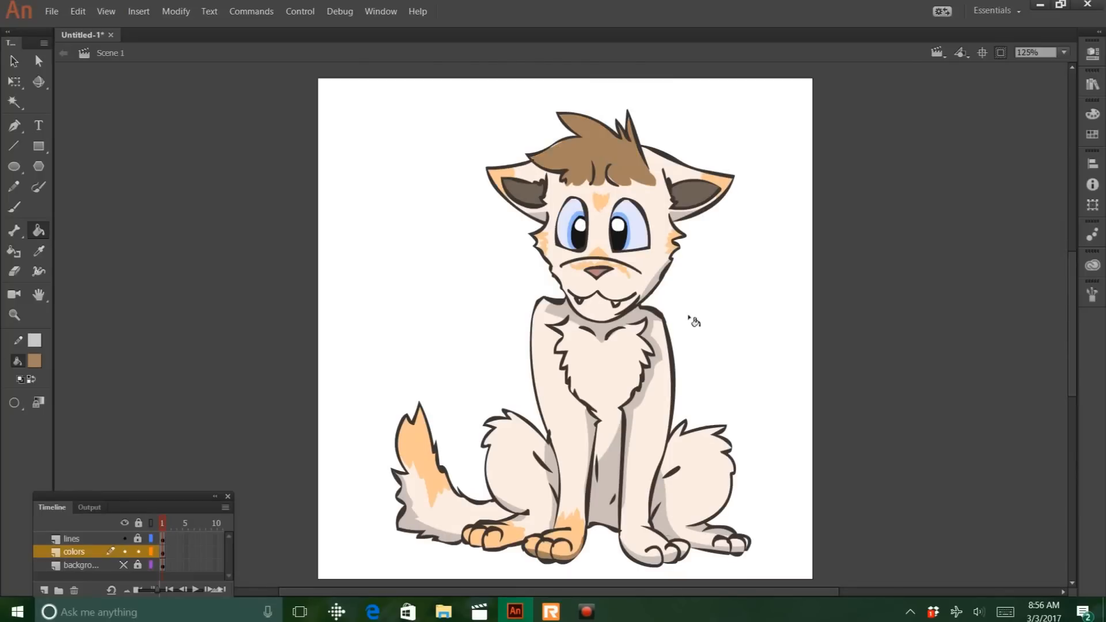
{"action": "key", "text": "ctrl+z"}
Sample the hair's light orange and set the fill colour to a paler tint of it
{"action": "left_click", "coordinate": [34, 361]}
{"action": "left_click", "coordinate": [646, 180]}
{"action": "left_click", "coordinate": [35, 360]}
{"action": "left_click", "coordinate": [285, 377]}
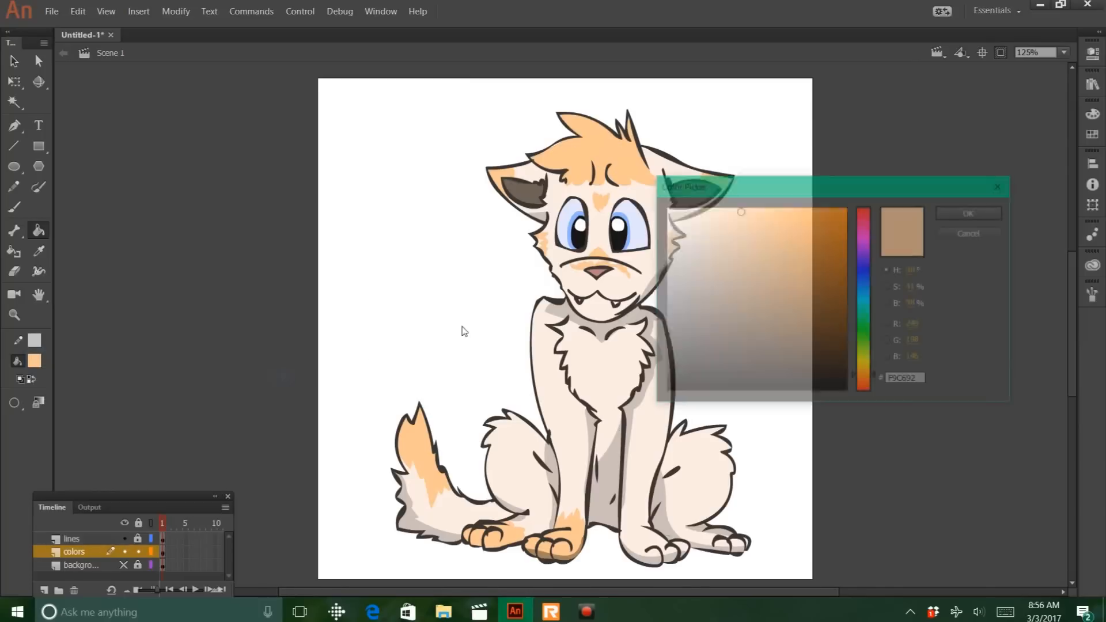
{"action": "left_click", "coordinate": [716, 213]}
{"action": "left_click", "coordinate": [968, 214]}
Recolour the hair, the forehead patch and the nose and muzzle markings with the paler orange
{"action": "left_click", "coordinate": [594, 170]}
{"action": "left_click", "coordinate": [597, 252]}
{"action": "left_click", "coordinate": [597, 202]}
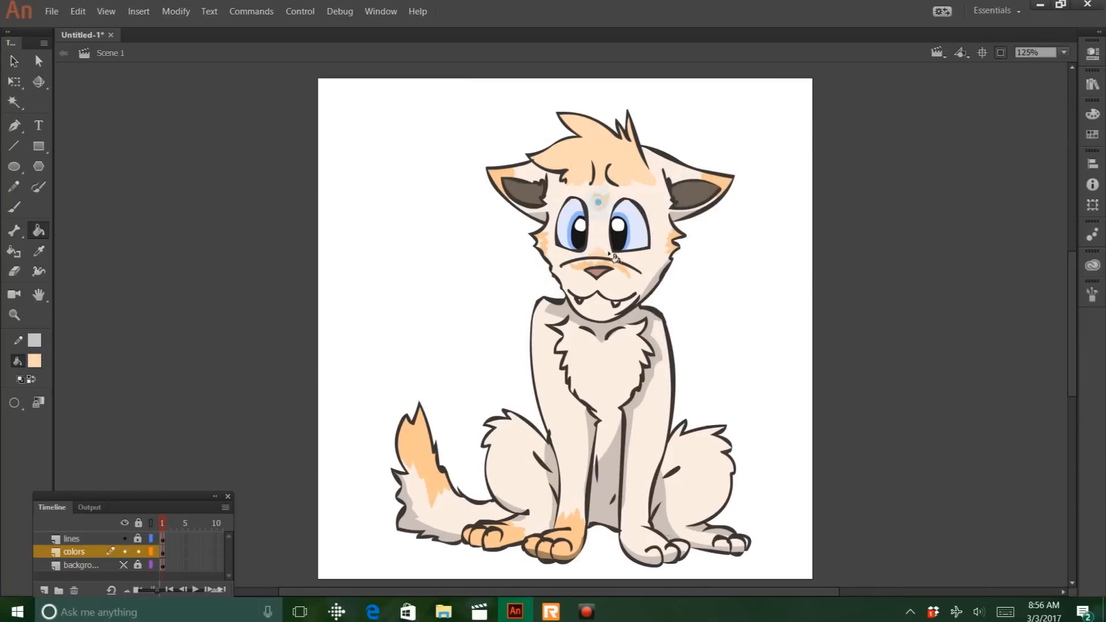
{"action": "left_click", "coordinate": [611, 266]}
{"action": "left_click", "coordinate": [34, 361]}
{"action": "left_click", "coordinate": [285, 377]}
{"action": "left_click", "coordinate": [684, 210]}
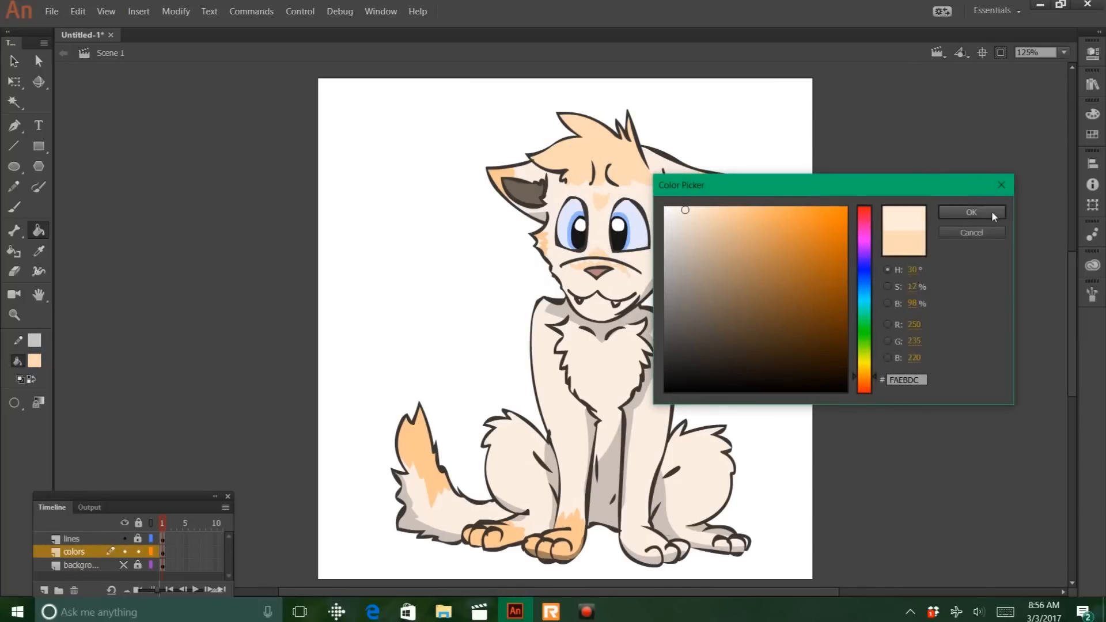
{"action": "left_click", "coordinate": [992, 216]}
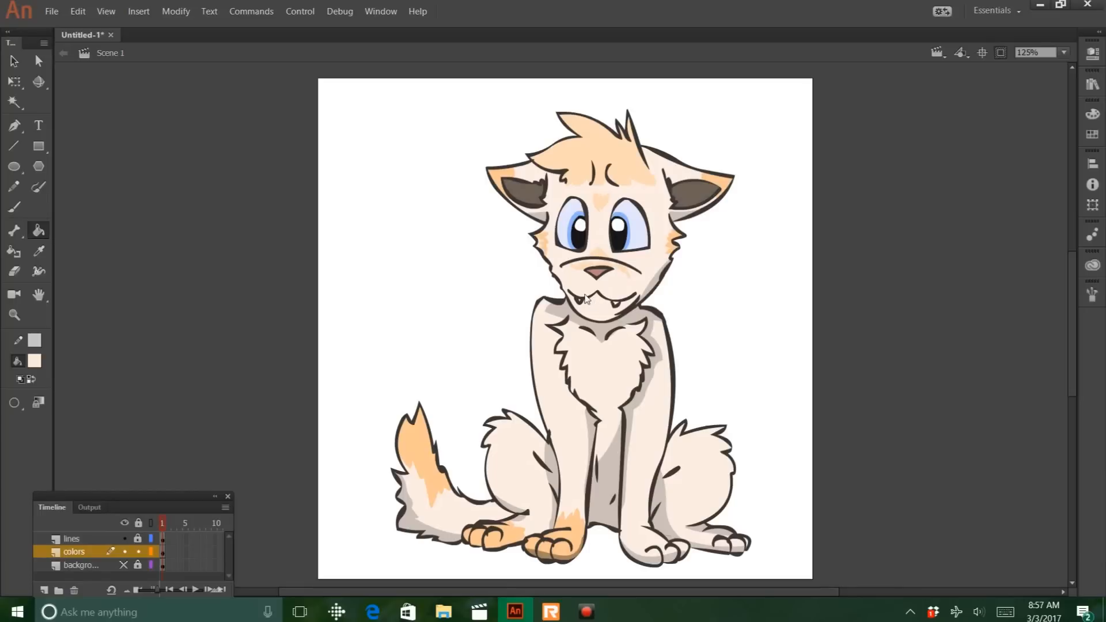
Set the fill colour to a pale peach and recolour the cheek marking away from the tail
{"action": "left_click", "coordinate": [35, 361]}
{"action": "left_click", "coordinate": [284, 377]}
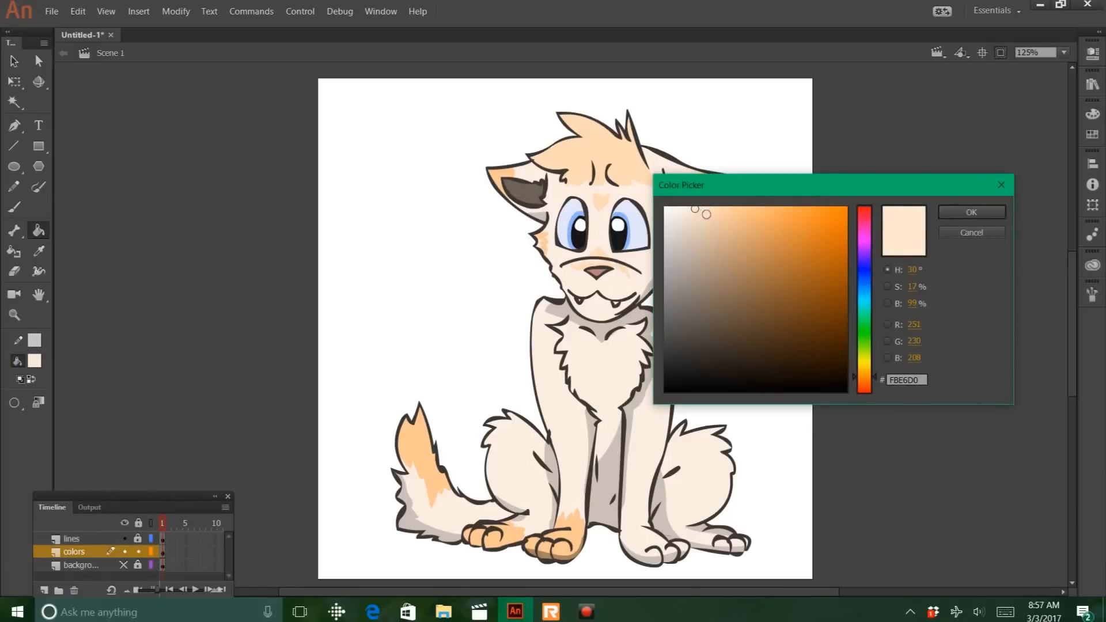
{"action": "left_click", "coordinate": [974, 213]}
{"action": "left_click", "coordinate": [679, 242]}
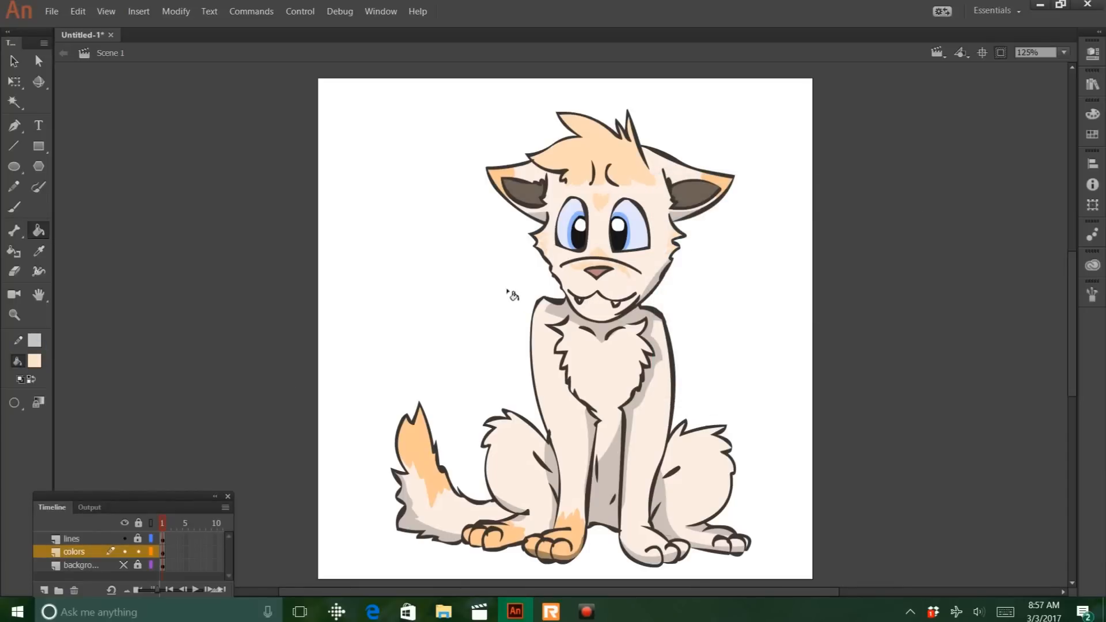
Recolour the markings on the front paw, the hind foot and its toes, and the tail with the pale peach fill
{"action": "left_click", "coordinate": [550, 547]}
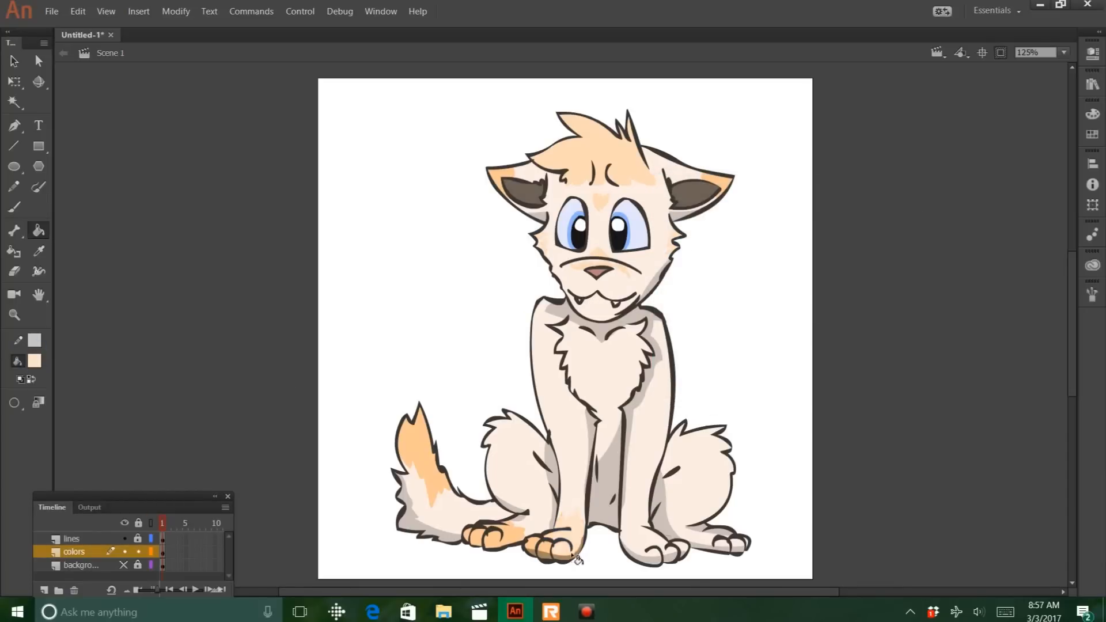
{"action": "left_click", "coordinate": [510, 539]}
{"action": "left_click", "coordinate": [471, 533]}
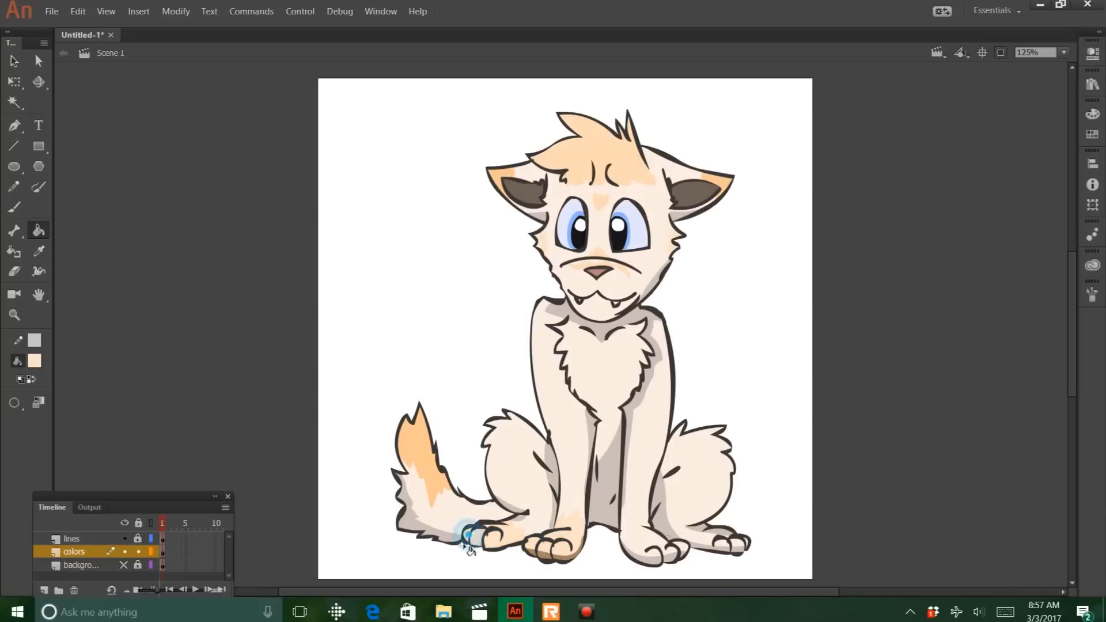
{"action": "left_click", "coordinate": [414, 451]}
Set the fill colour to a muted tan and recolour the shadow on the peach-marked front paw
{"action": "left_click", "coordinate": [34, 361]}
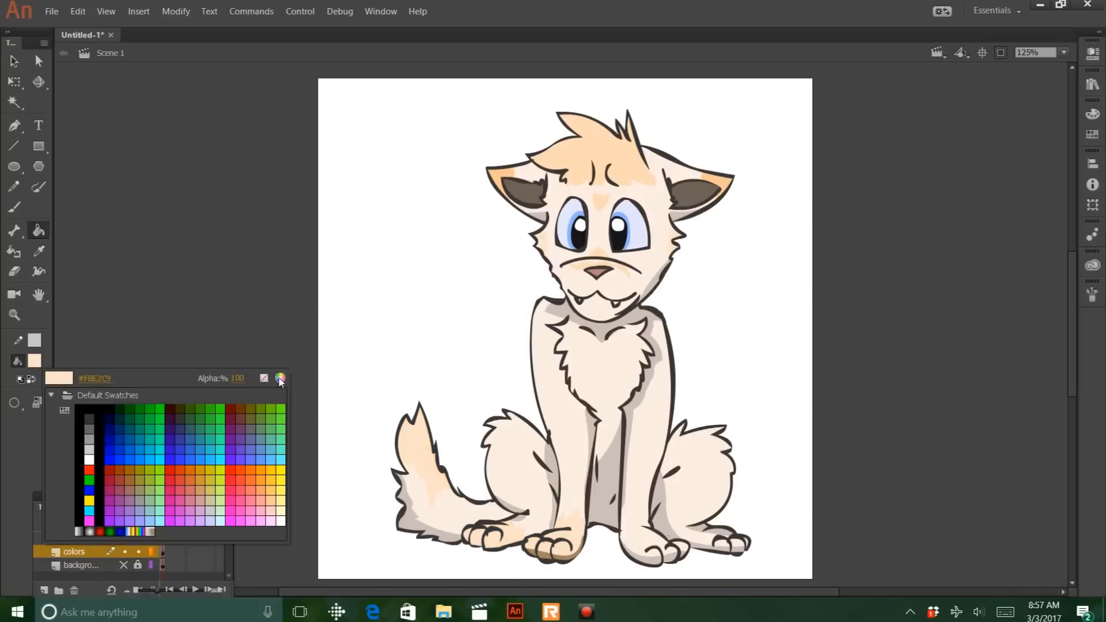
{"action": "left_click", "coordinate": [279, 380]}
{"action": "left_click", "coordinate": [696, 267]}
{"action": "left_click", "coordinate": [704, 248]}
{"action": "left_click", "coordinate": [970, 212]}
{"action": "left_click", "coordinate": [577, 560]}
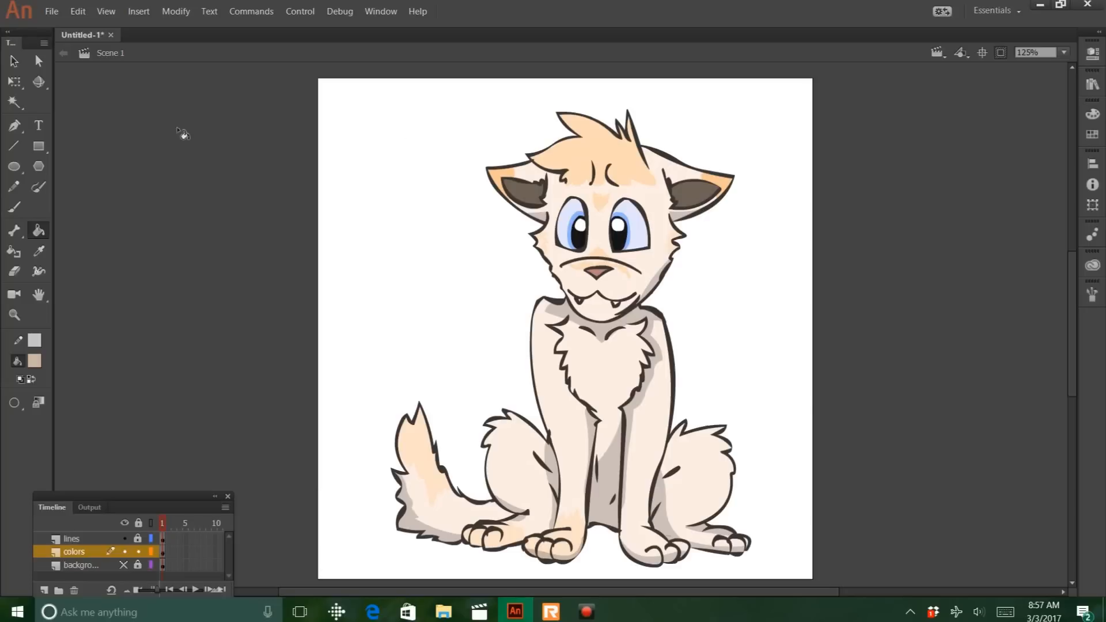
Save the drawing in the Documents folder as an Animate document named meeko
{"action": "left_click", "coordinate": [52, 12]}
{"action": "left_click", "coordinate": [85, 157]}
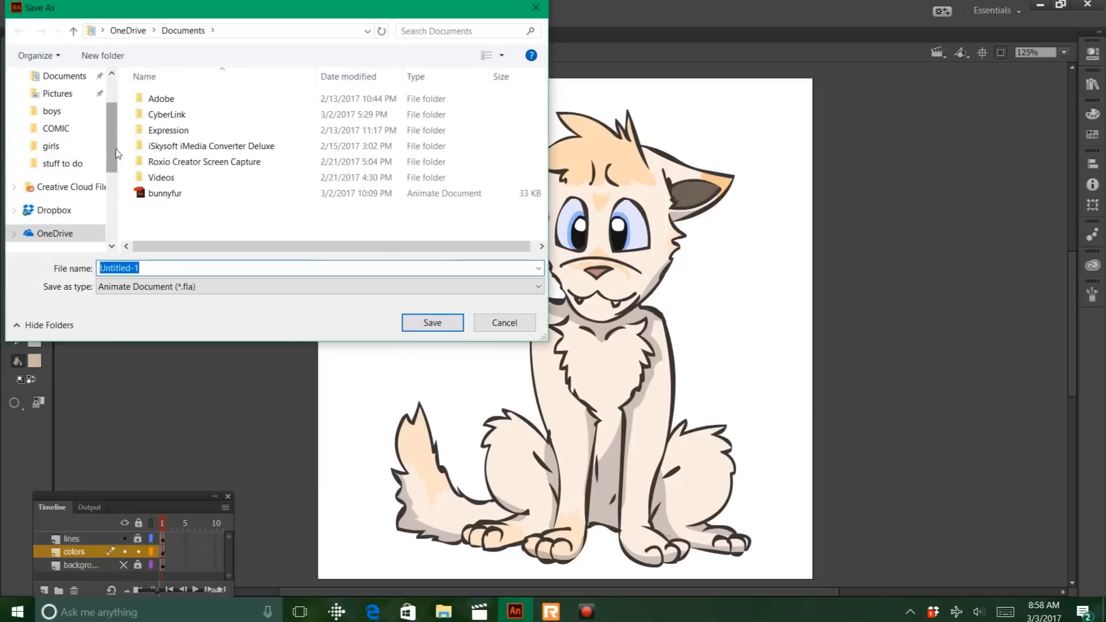
{"action": "type", "text": "meeko"}
{"action": "left_click", "coordinate": [433, 322]}
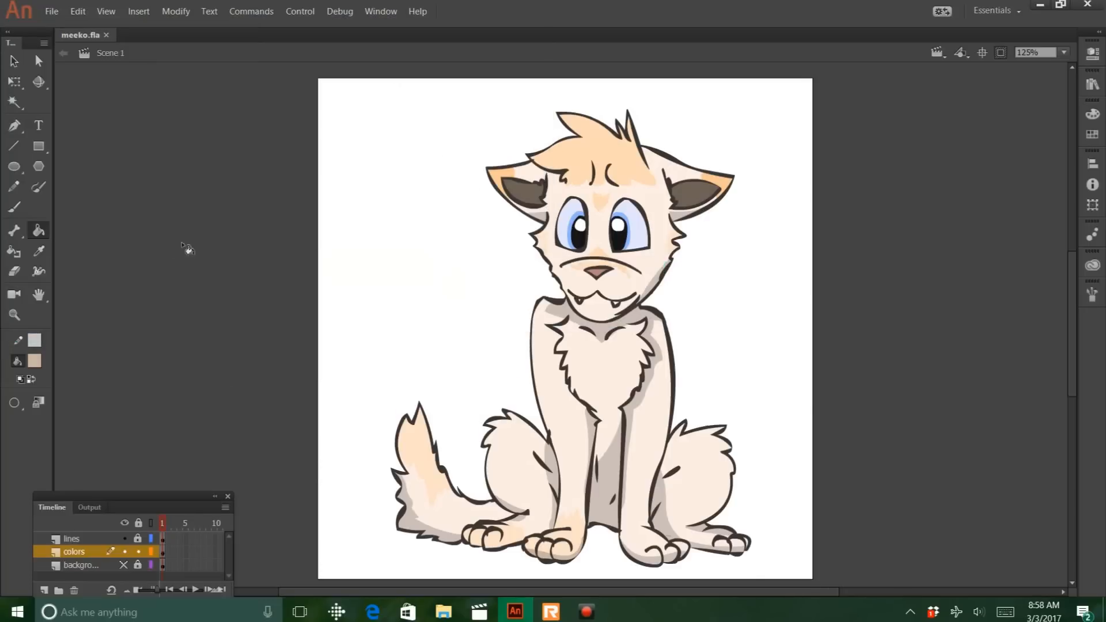
Dock the timeline below the canvas and insert keyframes at frame 15 on the lines, colors and background layers
{"action": "left_click_drag", "start_coordinate": [146, 504], "coordinate": [256, 594]}
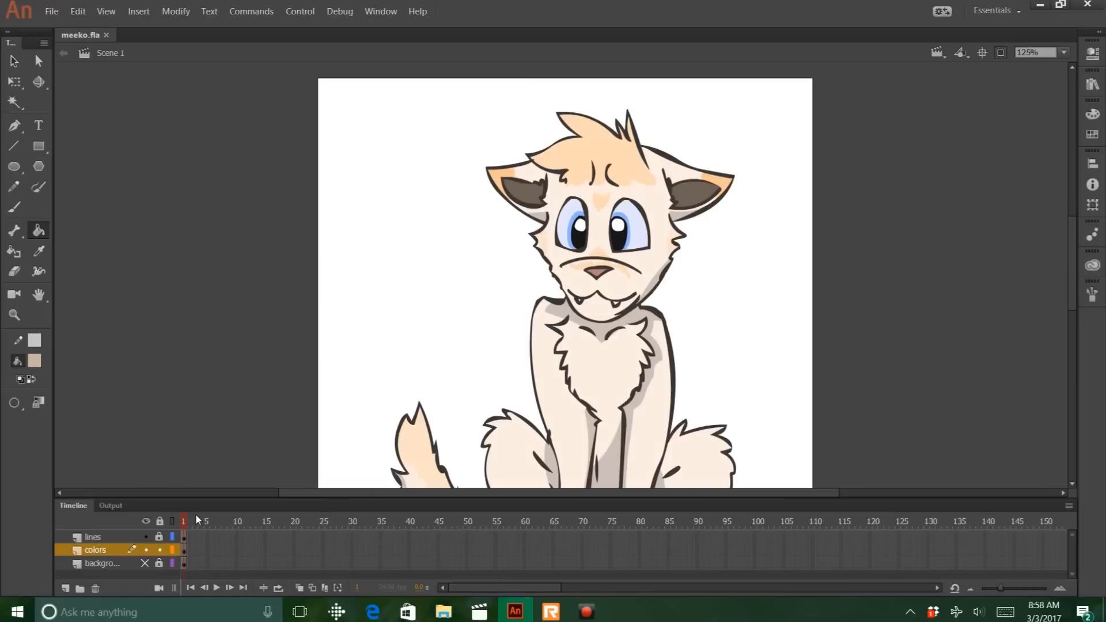
{"action": "left_click", "coordinate": [264, 536]}
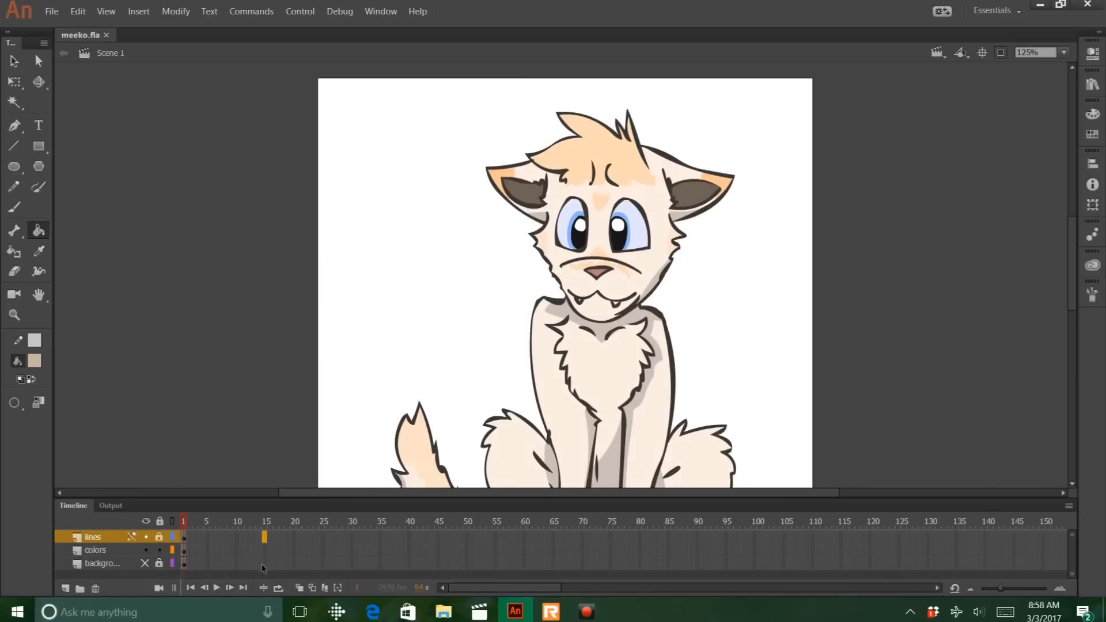
{"action": "left_click_drag", "start_coordinate": [267, 564], "coordinate": [264, 536]}
{"action": "left_click", "coordinate": [138, 11]}
{"action": "mouse_move", "coordinate": [160, 93]}
{"action": "left_click", "coordinate": [86, 137]}
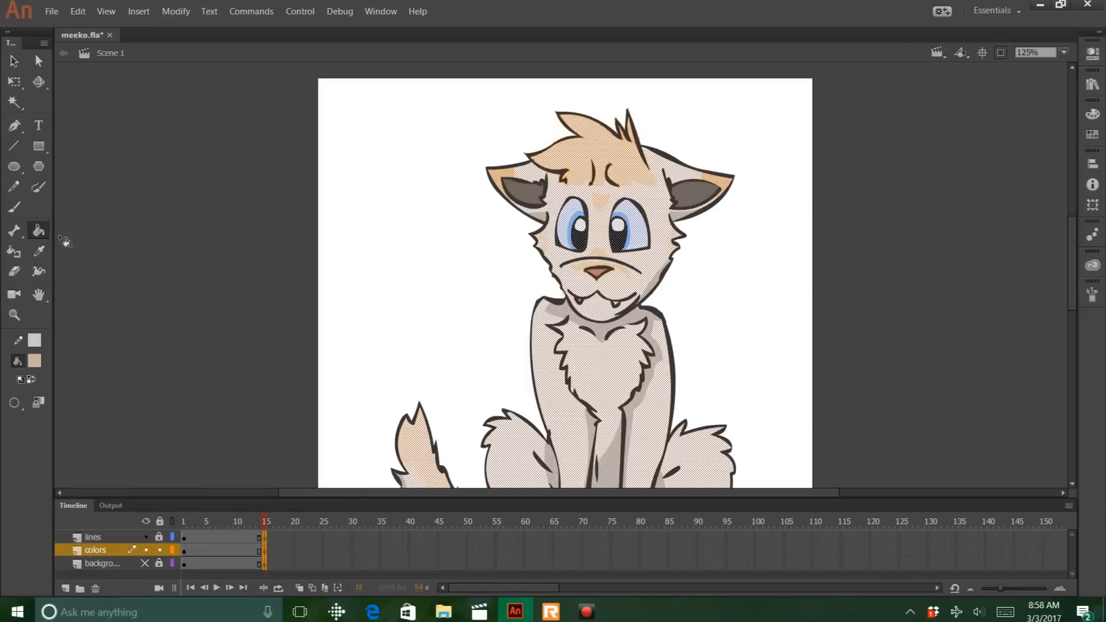
Unlock the lines layer at frame 15, undo a test erasure on the eye, and lock the colors layer
{"action": "left_click", "coordinate": [16, 315]}
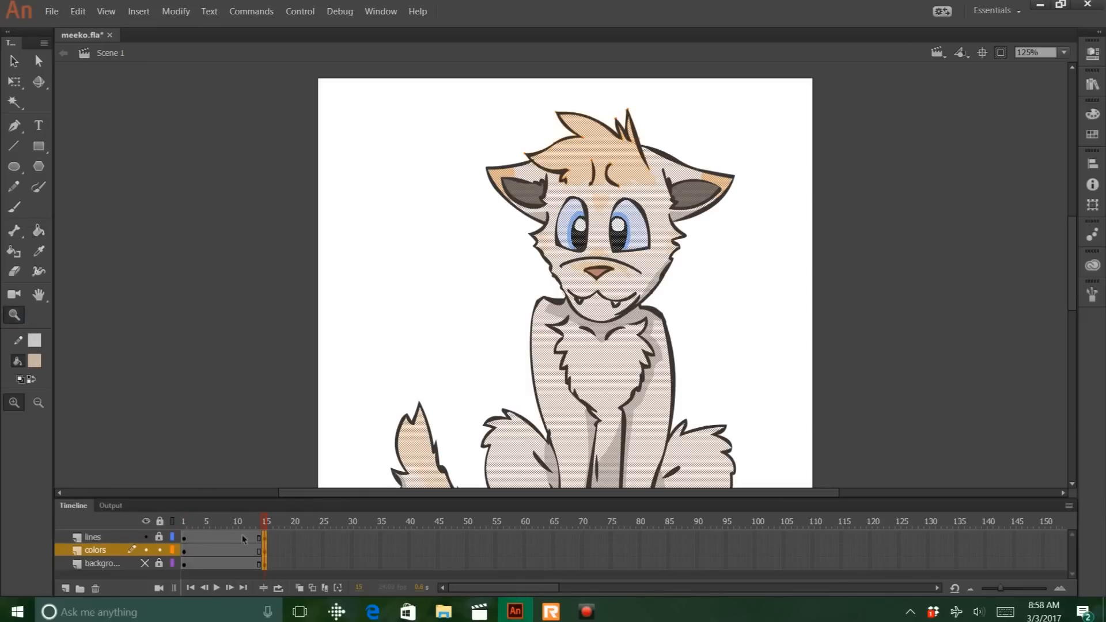
{"action": "left_click", "coordinate": [264, 537]}
{"action": "left_click_drag", "start_coordinate": [537, 210], "coordinate": [699, 281]}
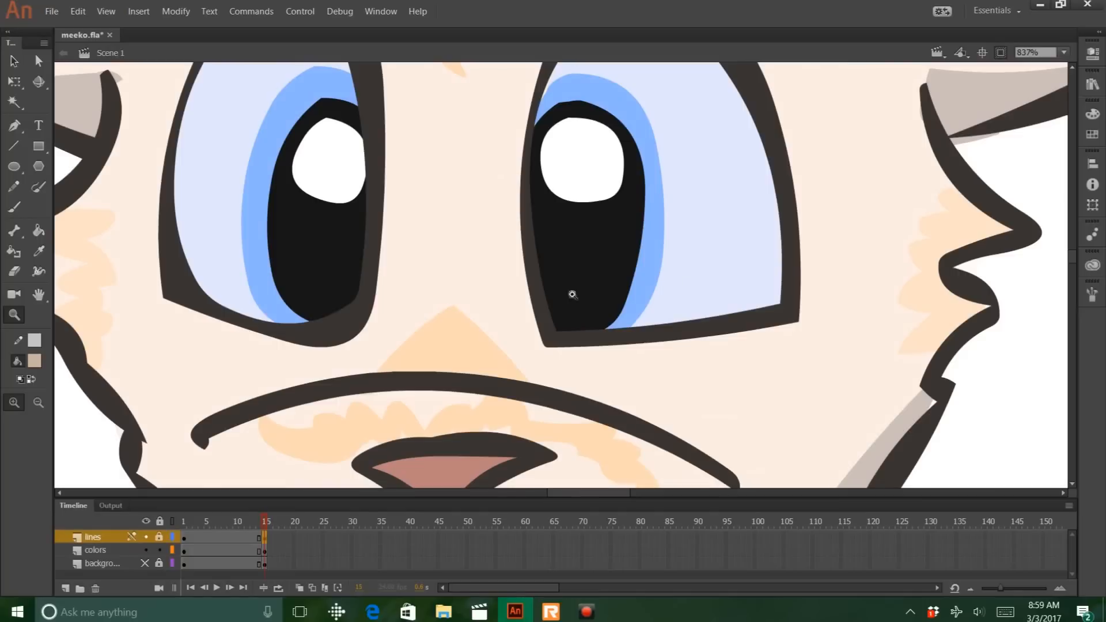
{"action": "scroll", "coordinate": [541, 295], "scroll_direction": "up", "scroll_amount": 3}
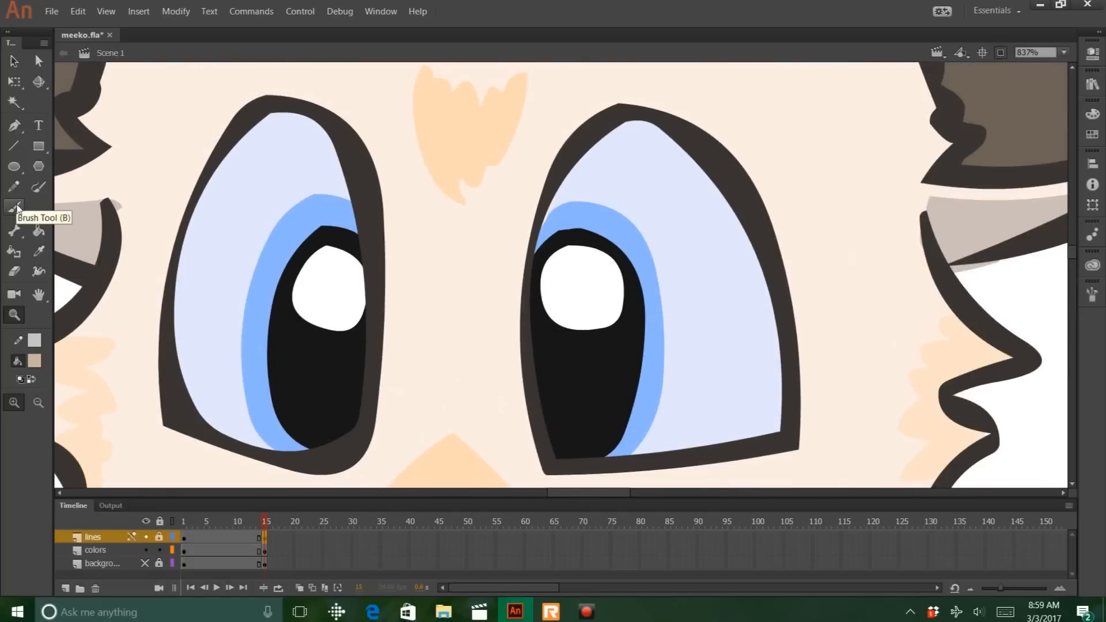
{"action": "key", "text": "e"}
{"action": "left_click", "coordinate": [159, 537]}
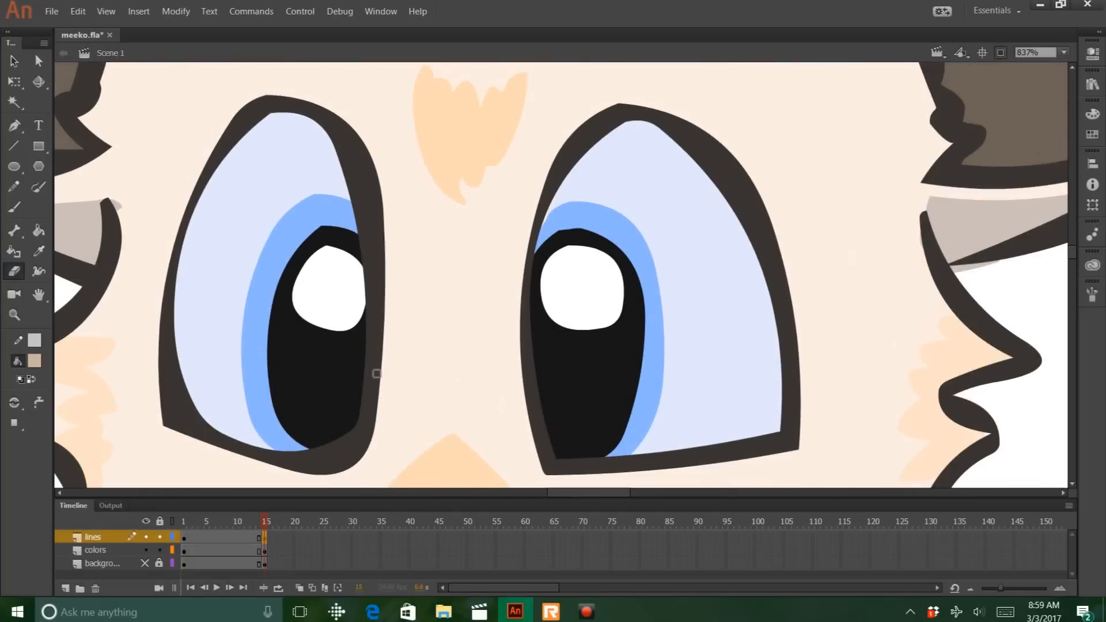
{"action": "left_click_drag", "start_coordinate": [404, 448], "coordinate": [338, 421]}
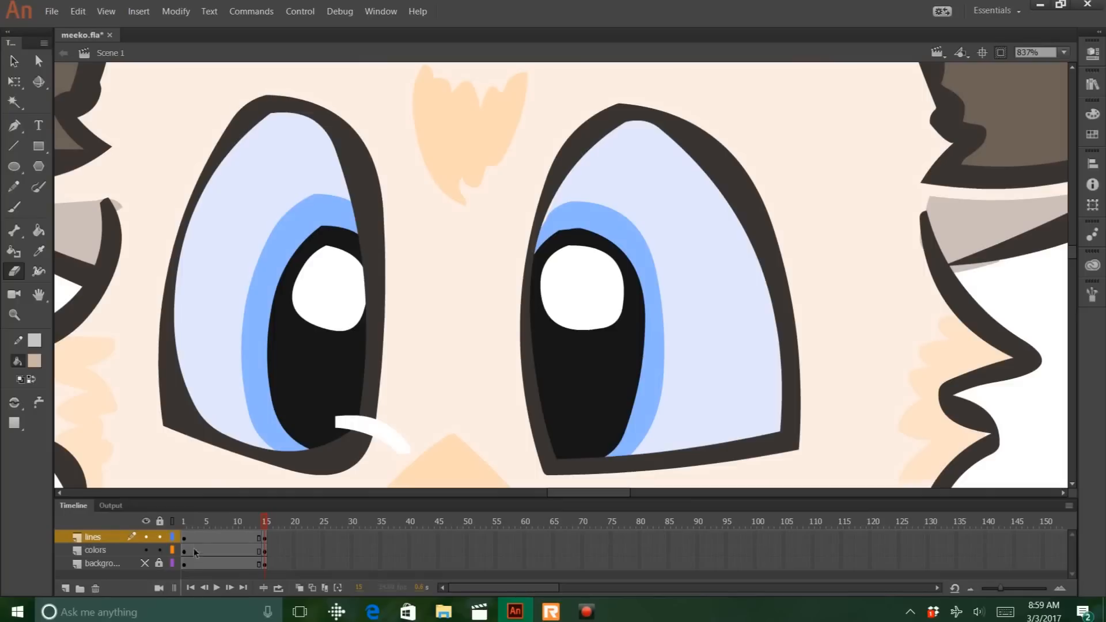
{"action": "key", "text": "ctrl+z"}
{"action": "left_click", "coordinate": [159, 551]}
Erase the side outlines of the eye on the viewer's left, keeping its lower lid line and the upper arc
{"action": "left_click_drag", "start_coordinate": [387, 449], "coordinate": [349, 415]}
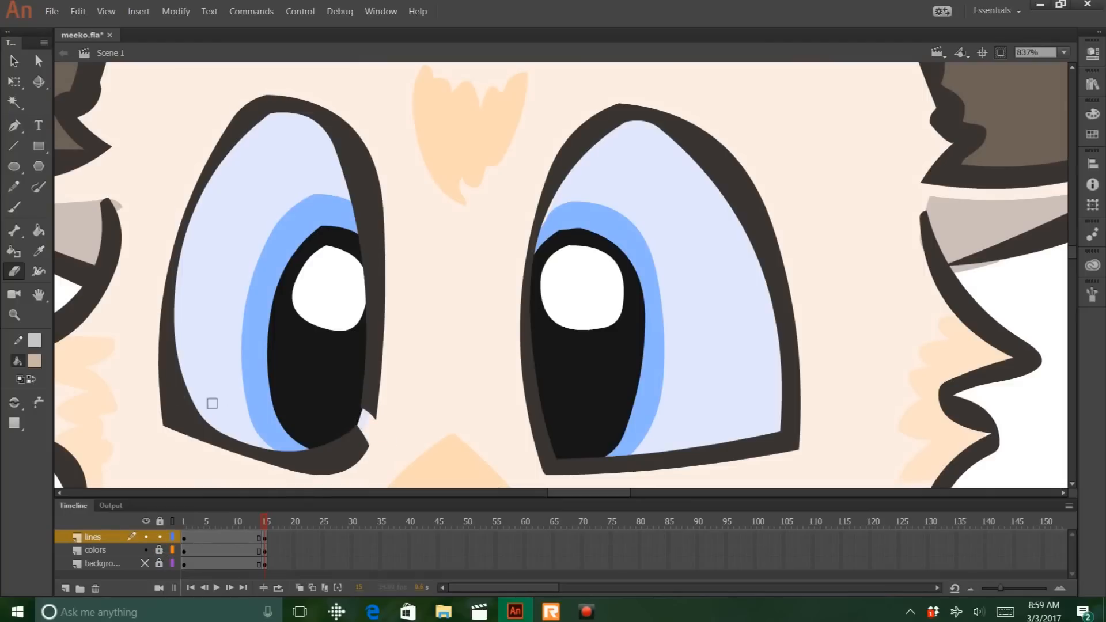
{"action": "mouse_move", "coordinate": [212, 403]}
{"action": "left_mouse_down"}
{"action": "mouse_move", "coordinate": [175, 376]}
{"action": "mouse_move", "coordinate": [186, 386]}
{"action": "mouse_move", "coordinate": [156, 391]}
{"action": "left_mouse_up"}
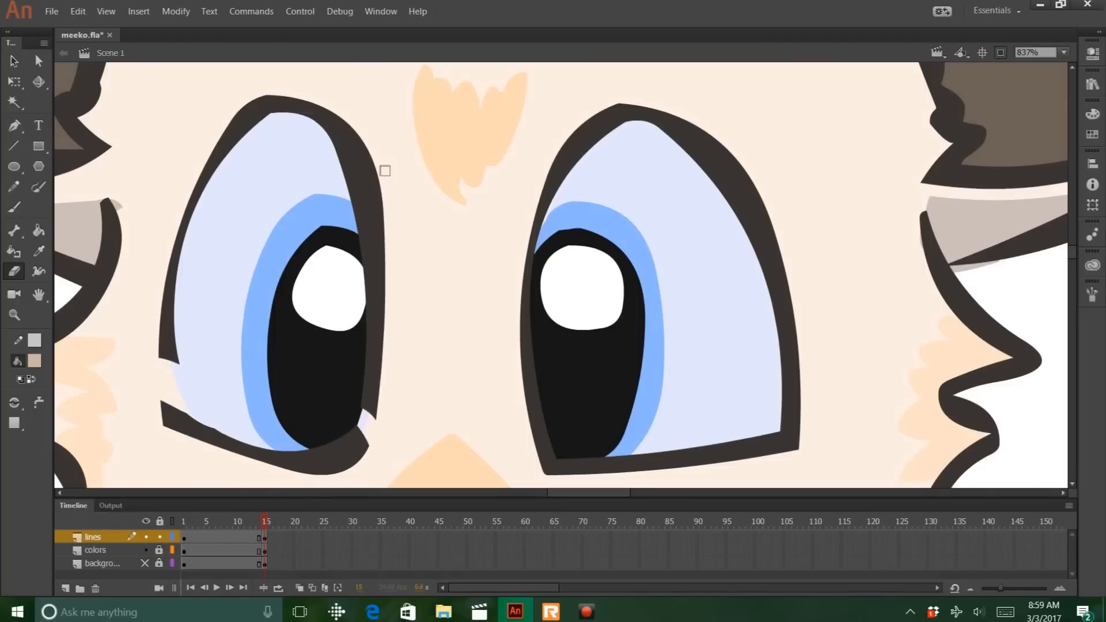
{"action": "mouse_move", "coordinate": [385, 170]}
{"action": "left_mouse_down"}
{"action": "mouse_move", "coordinate": [328, 103]}
{"action": "mouse_move", "coordinate": [253, 110]}
{"action": "left_mouse_up"}
{"action": "mouse_move", "coordinate": [367, 214]}
{"action": "left_mouse_down"}
{"action": "mouse_move", "coordinate": [395, 247]}
{"action": "mouse_move", "coordinate": [398, 293]}
{"action": "mouse_move", "coordinate": [374, 366]}
{"action": "mouse_move", "coordinate": [363, 420]}
{"action": "left_mouse_up"}
{"action": "mouse_move", "coordinate": [247, 104]}
{"action": "left_mouse_down"}
{"action": "mouse_move", "coordinate": [175, 279]}
{"action": "mouse_move", "coordinate": [178, 352]}
{"action": "left_mouse_up"}
Erase the other eye's side outlines, keeping its lower lid line, and shorten the upper arcs of both eyes
{"action": "mouse_move", "coordinate": [532, 203]}
{"action": "left_mouse_down"}
{"action": "mouse_move", "coordinate": [662, 162]}
{"action": "mouse_move", "coordinate": [561, 241]}
{"action": "mouse_move", "coordinate": [530, 191]}
{"action": "left_mouse_up"}
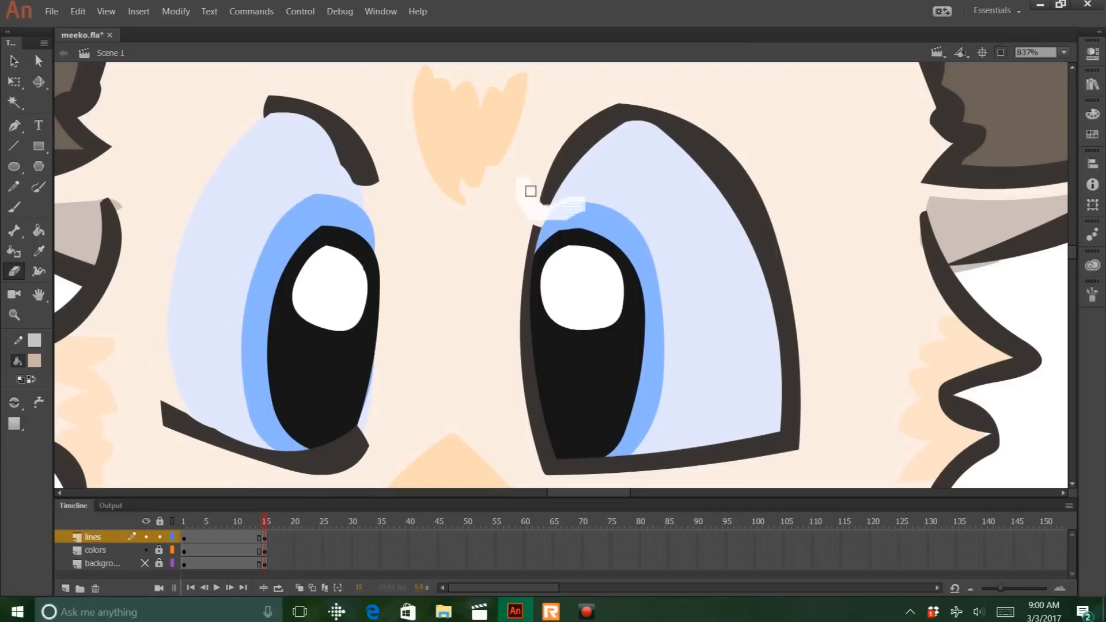
{"action": "mouse_move", "coordinate": [684, 116]}
{"action": "left_mouse_down"}
{"action": "mouse_move", "coordinate": [657, 138]}
{"action": "mouse_move", "coordinate": [678, 92]}
{"action": "left_mouse_up"}
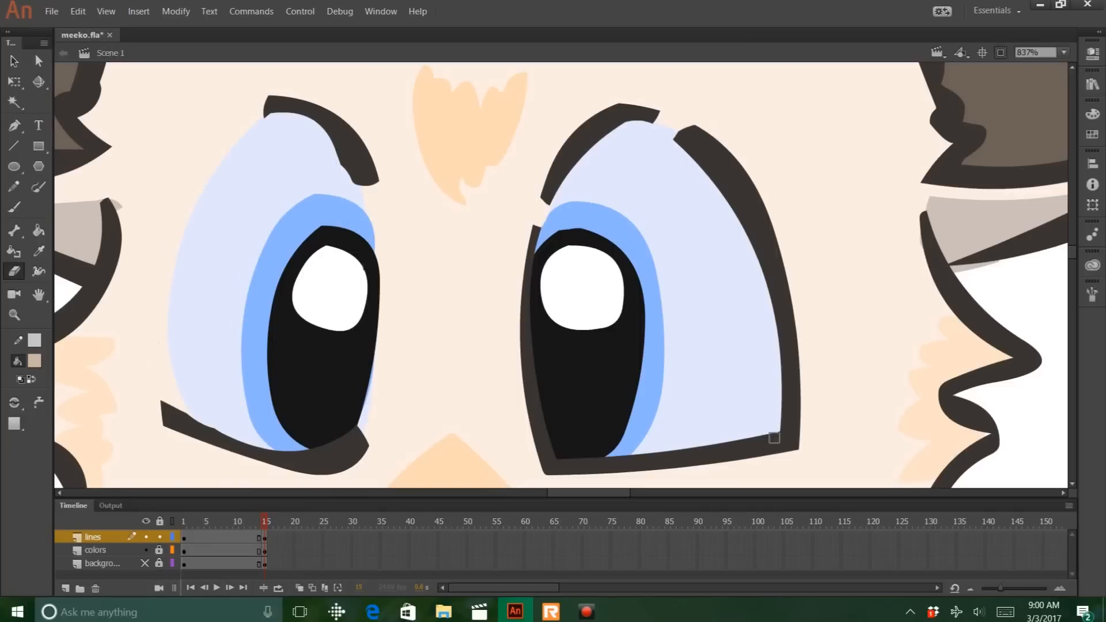
{"action": "mouse_move", "coordinate": [774, 438]}
{"action": "left_mouse_down"}
{"action": "mouse_move", "coordinate": [810, 474]}
{"action": "mouse_move", "coordinate": [780, 432]}
{"action": "left_mouse_up"}
{"action": "mouse_move", "coordinate": [565, 444]}
{"action": "left_mouse_down"}
{"action": "mouse_move", "coordinate": [526, 247]}
{"action": "mouse_move", "coordinate": [536, 204]}
{"action": "left_mouse_up"}
{"action": "mouse_move", "coordinate": [671, 113]}
{"action": "left_mouse_down"}
{"action": "mouse_move", "coordinate": [790, 346]}
{"action": "mouse_move", "coordinate": [809, 430]}
{"action": "mouse_move", "coordinate": [765, 239]}
{"action": "left_mouse_up"}
{"action": "mouse_move", "coordinate": [668, 139]}
{"action": "left_mouse_down"}
{"action": "mouse_move", "coordinate": [642, 137]}
{"action": "mouse_move", "coordinate": [556, 167]}
{"action": "mouse_move", "coordinate": [546, 199]}
{"action": "left_mouse_up"}
{"action": "mouse_move", "coordinate": [267, 133]}
{"action": "left_mouse_down"}
{"action": "mouse_move", "coordinate": [338, 148]}
{"action": "mouse_move", "coordinate": [372, 180]}
{"action": "left_mouse_up"}
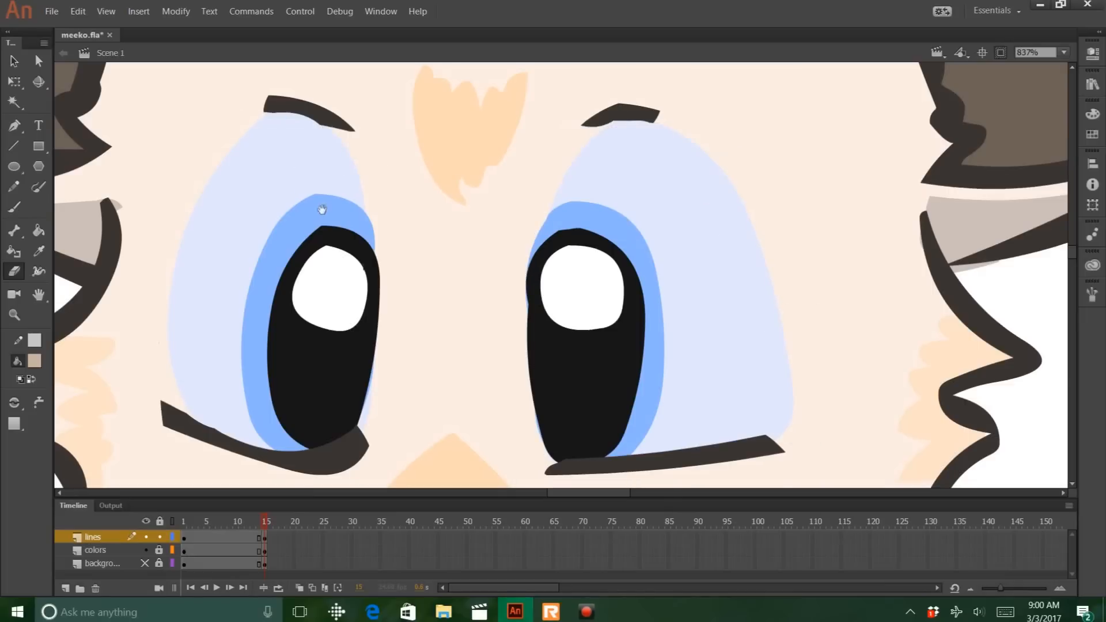
Set the Brush to the cream fur colour, lock the lines layer and unlock the colors layer for painting
{"action": "left_click_drag", "start_coordinate": [322, 209], "coordinate": [362, 120]}
{"action": "left_click", "coordinate": [184, 538]}
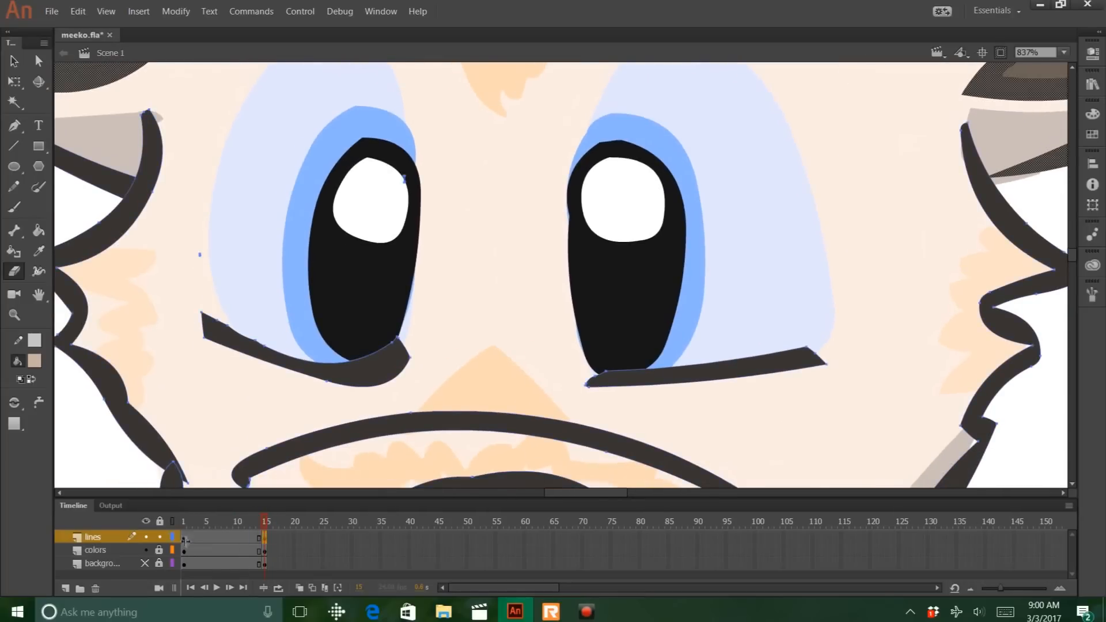
{"action": "left_click", "coordinate": [95, 550]}
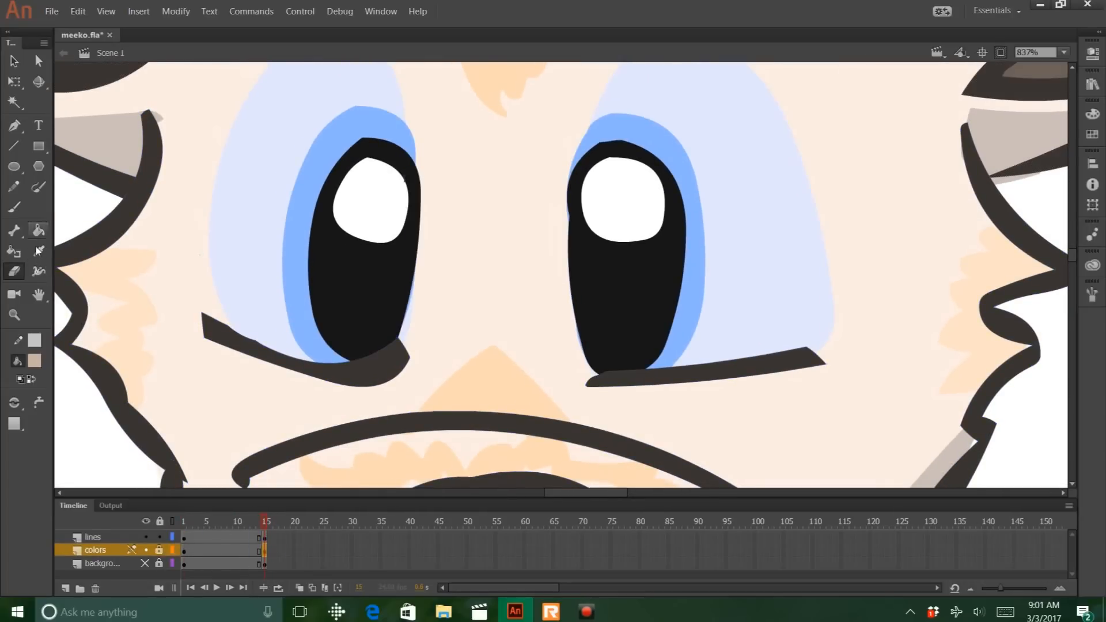
{"action": "left_click", "coordinate": [14, 207]}
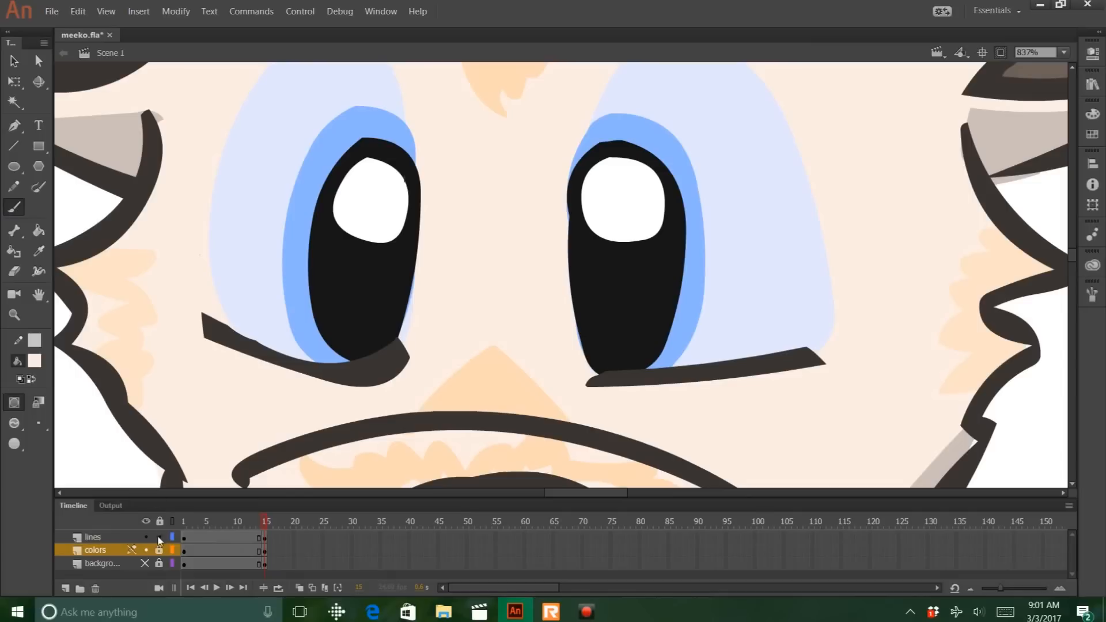
{"action": "left_click", "coordinate": [159, 536]}
{"action": "left_click", "coordinate": [159, 550]}
Paint over both eyes with the cream fur colour on the colors layer at frame 15
{"action": "mouse_move", "coordinate": [382, 299]}
{"action": "left_mouse_down"}
{"action": "mouse_move", "coordinate": [245, 328]}
{"action": "mouse_move", "coordinate": [386, 141]}
{"action": "mouse_move", "coordinate": [344, 167]}
{"action": "left_mouse_up"}
{"action": "scroll", "coordinate": [343, 205], "scroll_direction": "up", "scroll_amount": 3}
{"action": "mouse_move", "coordinate": [368, 215]}
{"action": "left_mouse_down"}
{"action": "mouse_move", "coordinate": [371, 196]}
{"action": "mouse_move", "coordinate": [259, 247]}
{"action": "left_mouse_up"}
{"action": "mouse_move", "coordinate": [593, 432]}
{"action": "left_mouse_down"}
{"action": "mouse_move", "coordinate": [501, 288]}
{"action": "mouse_move", "coordinate": [691, 260]}
{"action": "mouse_move", "coordinate": [537, 227]}
{"action": "mouse_move", "coordinate": [518, 179]}
{"action": "left_mouse_up"}
{"action": "mouse_move", "coordinate": [498, 232]}
{"action": "left_mouse_down"}
{"action": "mouse_move", "coordinate": [470, 274]}
{"action": "mouse_move", "coordinate": [446, 353]}
{"action": "left_mouse_up"}
{"action": "mouse_move", "coordinate": [473, 245]}
{"action": "left_mouse_down"}
{"action": "mouse_move", "coordinate": [535, 173]}
{"action": "mouse_move", "coordinate": [610, 225]}
{"action": "left_mouse_up"}
Unlock the lines layer, lock the colors layer, and erase the stray outline fragment left in the closed eye area
{"action": "left_click", "coordinate": [159, 537]}
{"action": "left_click", "coordinate": [159, 550]}
{"action": "key", "text": "e"}
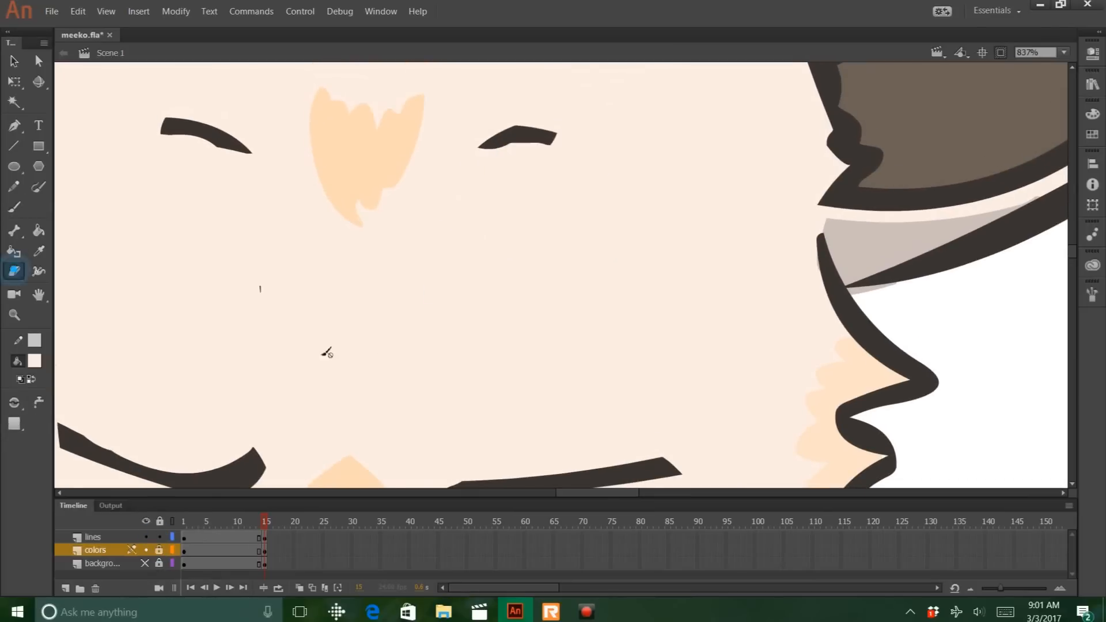
{"action": "left_click", "coordinate": [270, 538]}
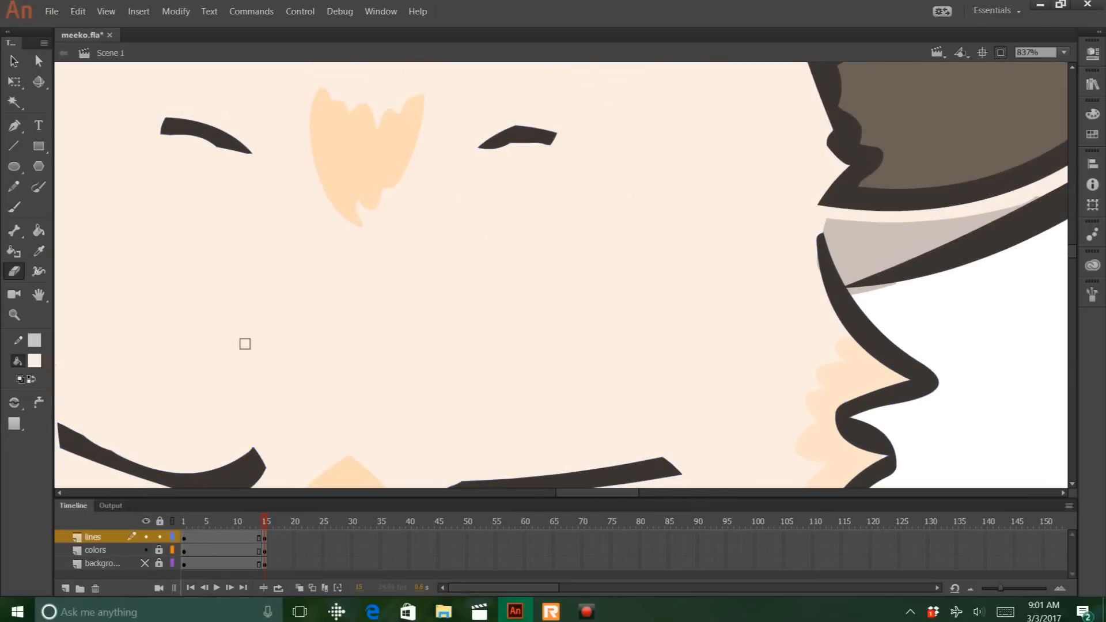
{"action": "key", "text": "ctrl+0"}
{"action": "key", "text": "ctrl+minus"}
{"action": "key", "text": "ctrl+minus"}
{"action": "key", "text": "ctrl+minus"}
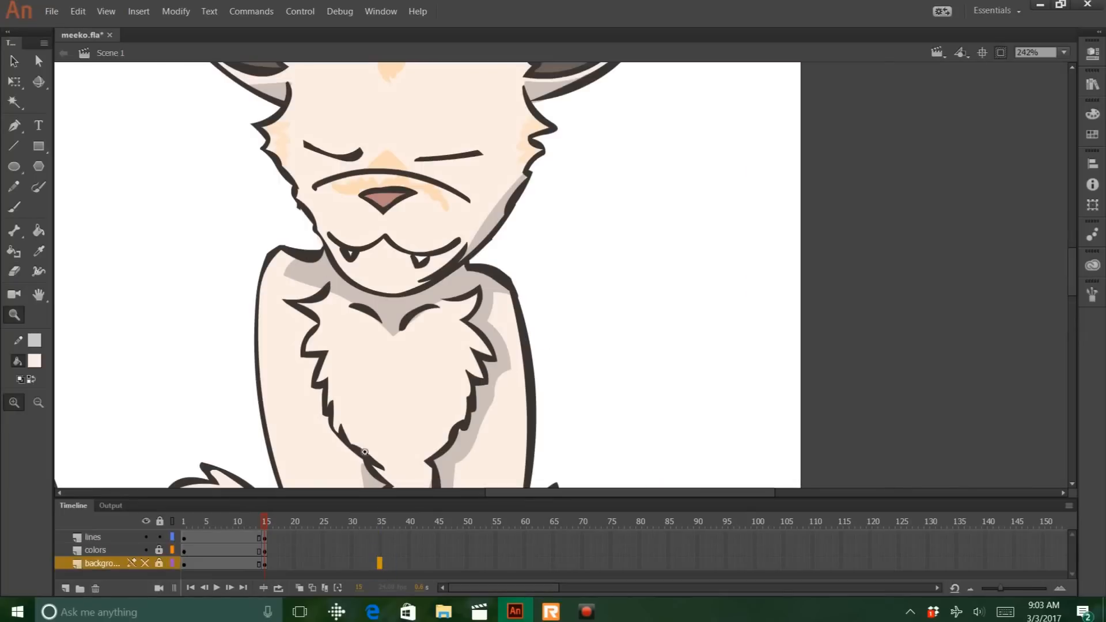
Paste the copied open-eye frames at frame 35 on all three layers
{"action": "left_click_drag", "start_coordinate": [380, 563], "coordinate": [380, 537]}
{"action": "left_click", "coordinate": [78, 11]}
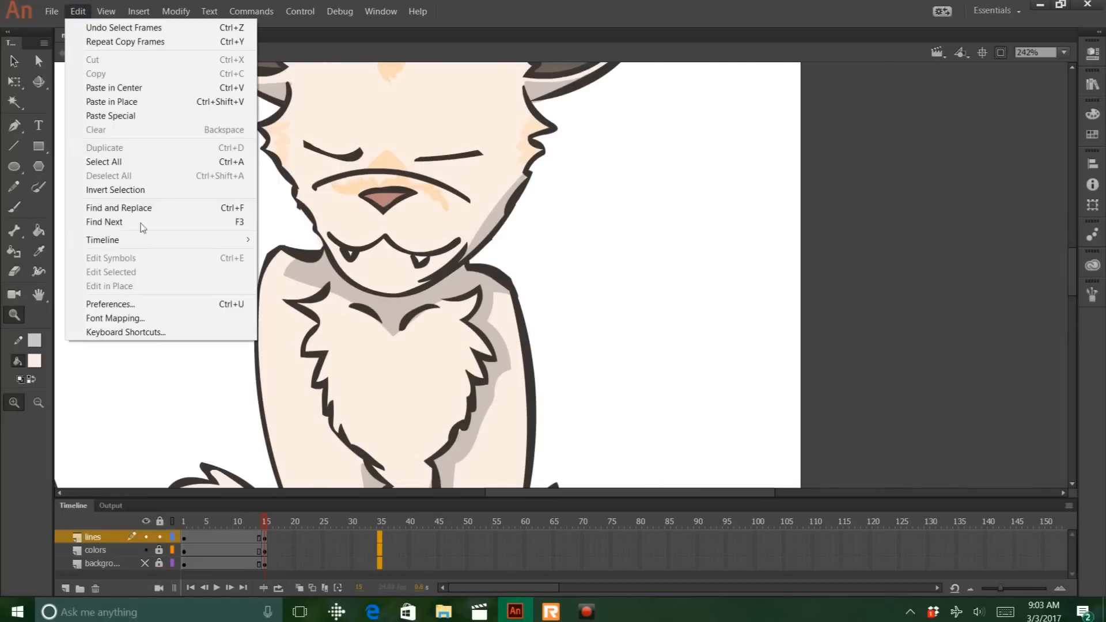
{"action": "mouse_move", "coordinate": [102, 240]}
{"action": "left_click", "coordinate": [348, 288]}
{"action": "left_click", "coordinate": [380, 522]}
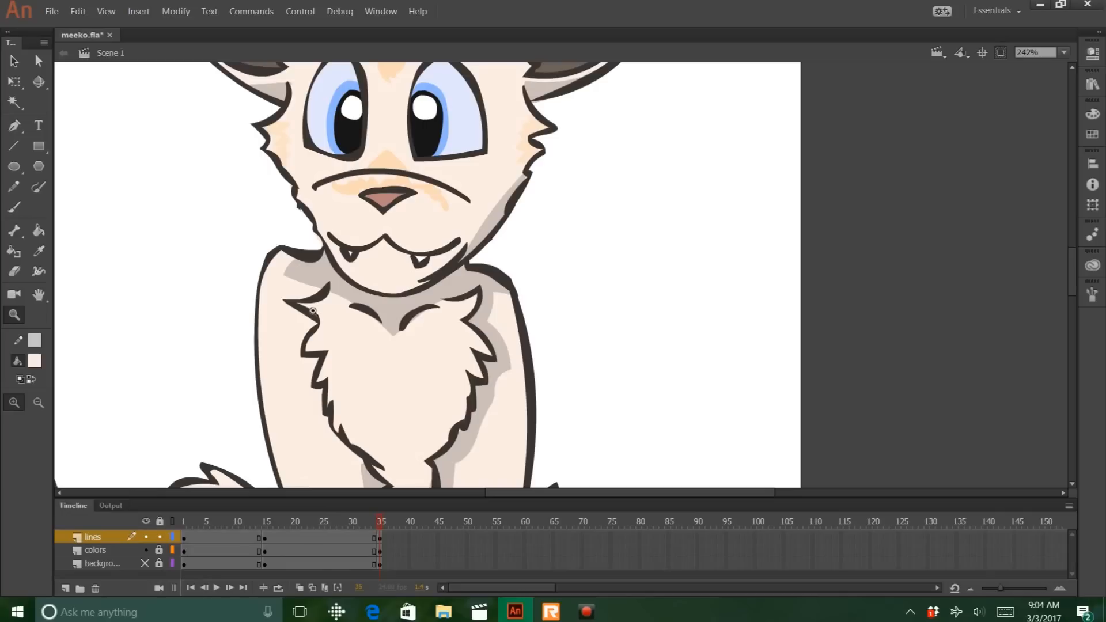
Select the lines artwork at frame 35, deselect it, and set the fill colour to the outlines' dark brown #393431
{"action": "left_click", "coordinate": [380, 538]}
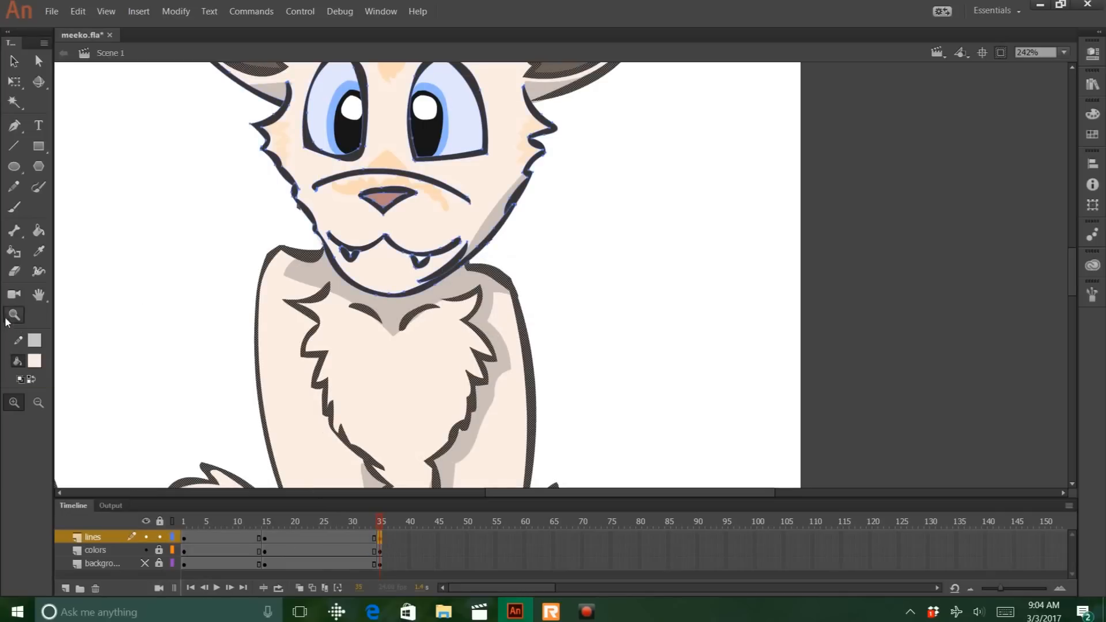
{"action": "scroll", "coordinate": [78, 340], "scroll_direction": "up", "scroll_amount": 5}
{"action": "scroll", "coordinate": [79, 340], "scroll_direction": "down", "scroll_amount": 4}
{"action": "left_click_drag", "start_coordinate": [213, 109], "coordinate": [596, 337]}
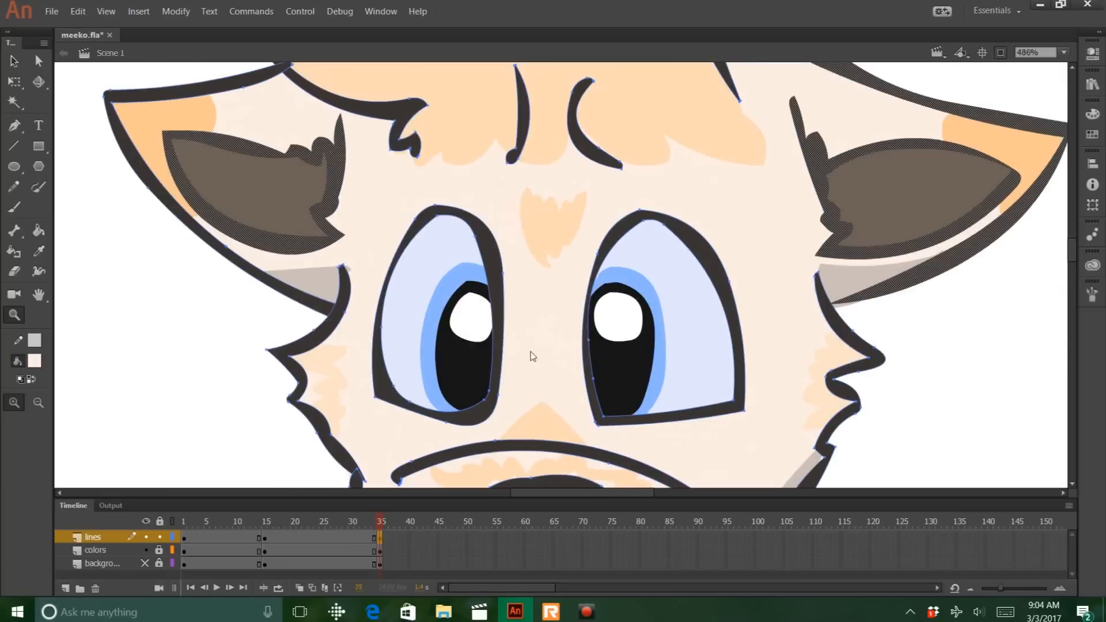
{"action": "left_click", "coordinate": [13, 210]}
{"action": "left_click", "coordinate": [33, 362]}
{"action": "left_click", "coordinate": [30, 369]}
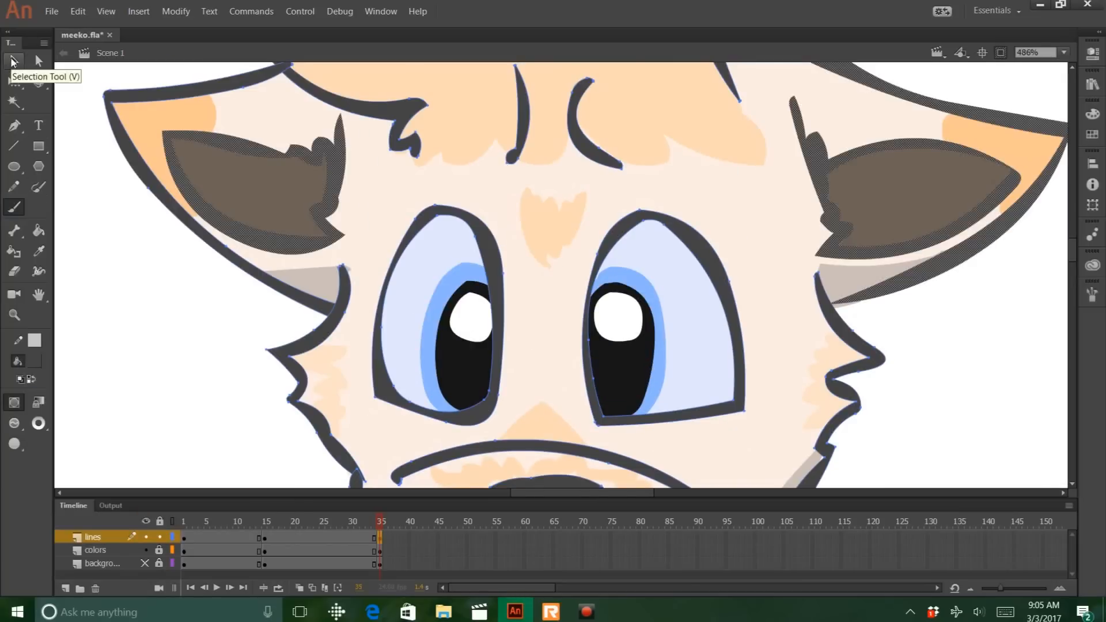
{"action": "left_click", "coordinate": [13, 60]}
{"action": "left_click", "coordinate": [267, 317]}
{"action": "left_click", "coordinate": [34, 361]}
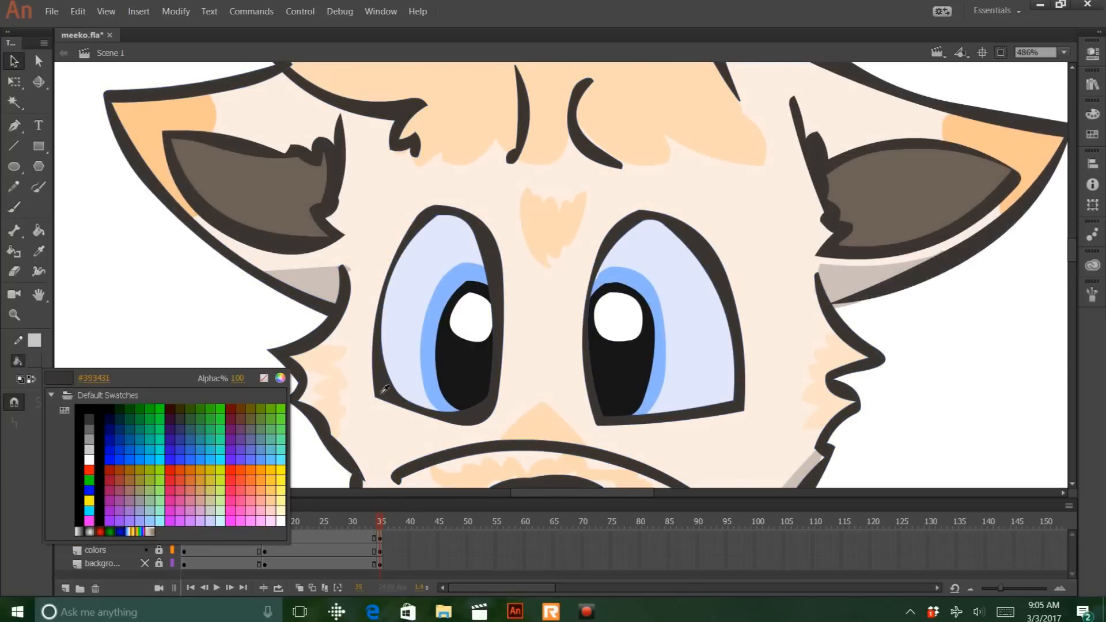
{"action": "left_click", "coordinate": [383, 390]}
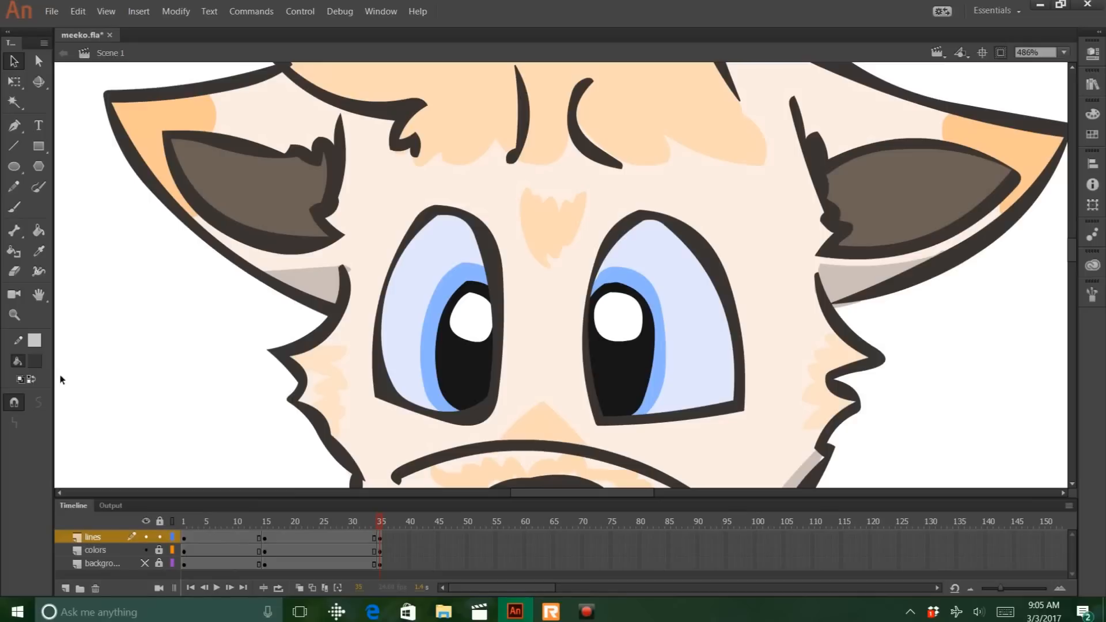
{"action": "left_click", "coordinate": [35, 360]}
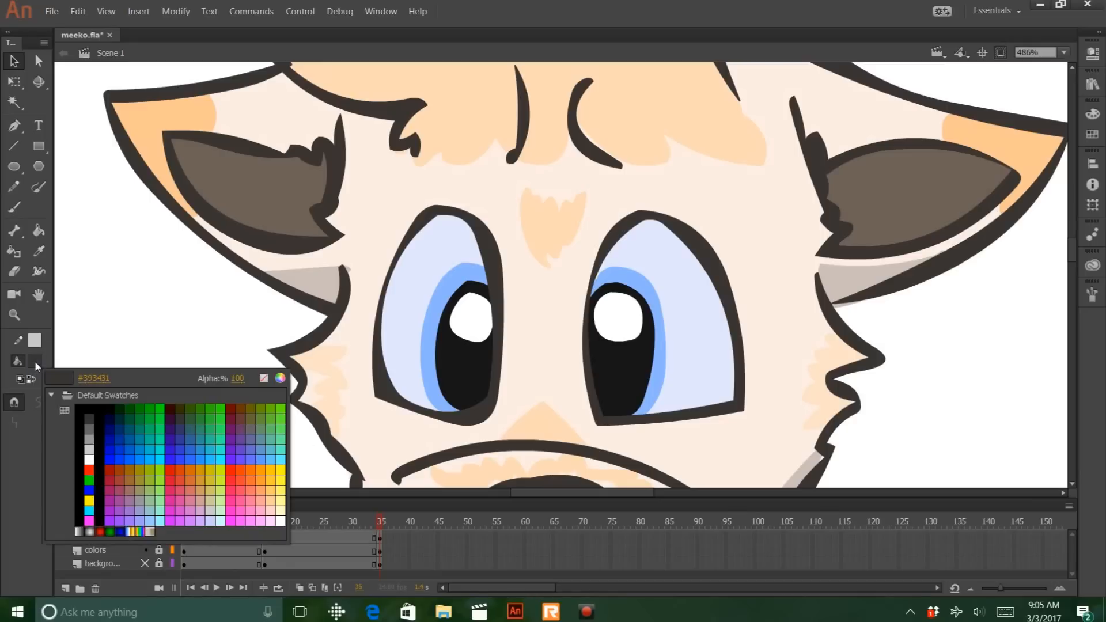
{"action": "left_click", "coordinate": [68, 376]}
Erase the upper parts of both eye outlines on the lines layer at frame 35 and ready the Brush
{"action": "key", "text": "e"}
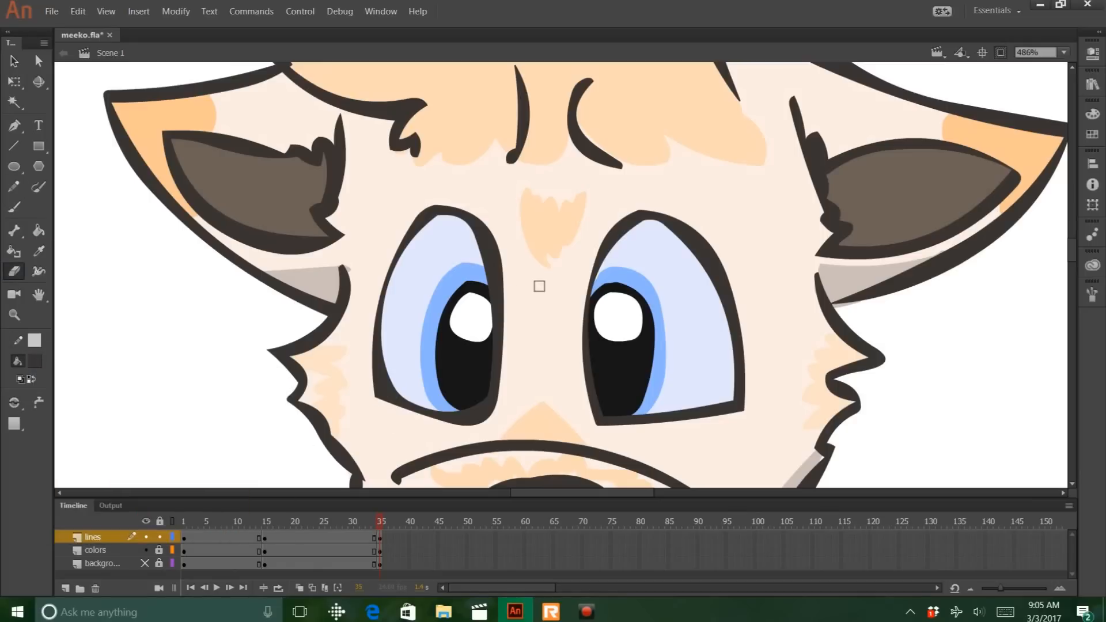
{"action": "mouse_move", "coordinate": [536, 293]}
{"action": "left_mouse_down"}
{"action": "mouse_move", "coordinate": [387, 289]}
{"action": "mouse_move", "coordinate": [415, 251]}
{"action": "mouse_move", "coordinate": [498, 273]}
{"action": "left_mouse_up"}
{"action": "mouse_move", "coordinate": [625, 264]}
{"action": "left_mouse_down"}
{"action": "mouse_move", "coordinate": [618, 299]}
{"action": "mouse_move", "coordinate": [733, 272]}
{"action": "mouse_move", "coordinate": [699, 270]}
{"action": "mouse_move", "coordinate": [661, 227]}
{"action": "mouse_move", "coordinate": [613, 235]}
{"action": "mouse_move", "coordinate": [609, 276]}
{"action": "left_mouse_up"}
{"action": "key", "text": "b"}
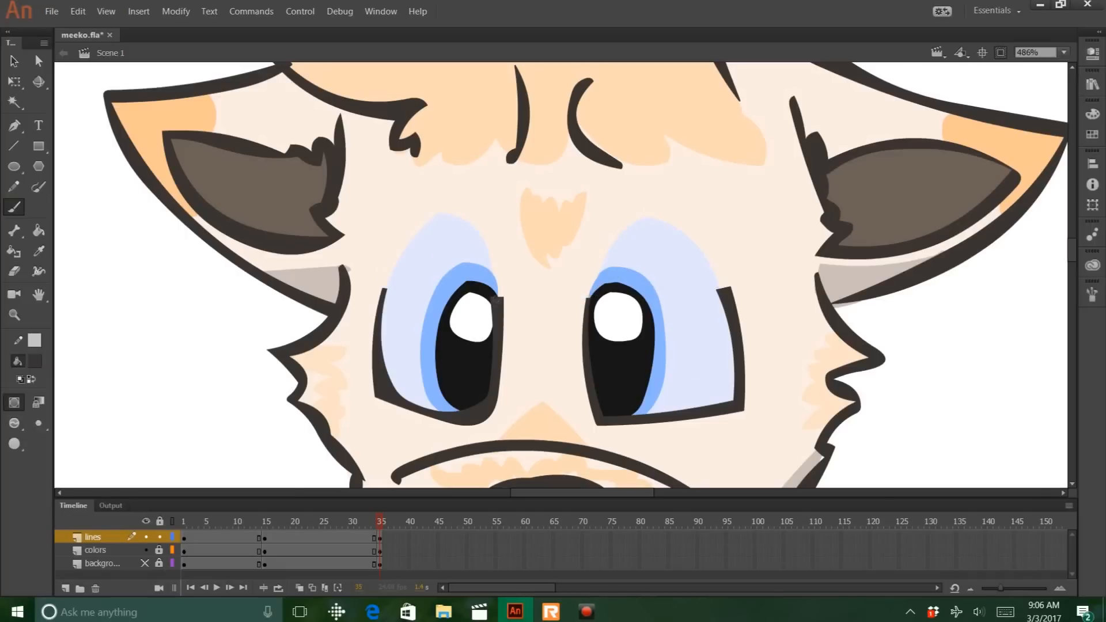
Draw flat upper eyelid lines across both eyes on the lines layer at frame 35 with a larger brush
{"action": "key", "text": "bracketright"}
{"action": "mouse_move", "coordinate": [509, 279]}
{"action": "left_mouse_down"}
{"action": "mouse_move", "coordinate": [489, 295]}
{"action": "mouse_move", "coordinate": [374, 295]}
{"action": "left_mouse_up"}
{"action": "mouse_move", "coordinate": [580, 274]}
{"action": "left_mouse_down"}
{"action": "mouse_move", "coordinate": [605, 297]}
{"action": "mouse_move", "coordinate": [732, 288]}
{"action": "left_mouse_up"}
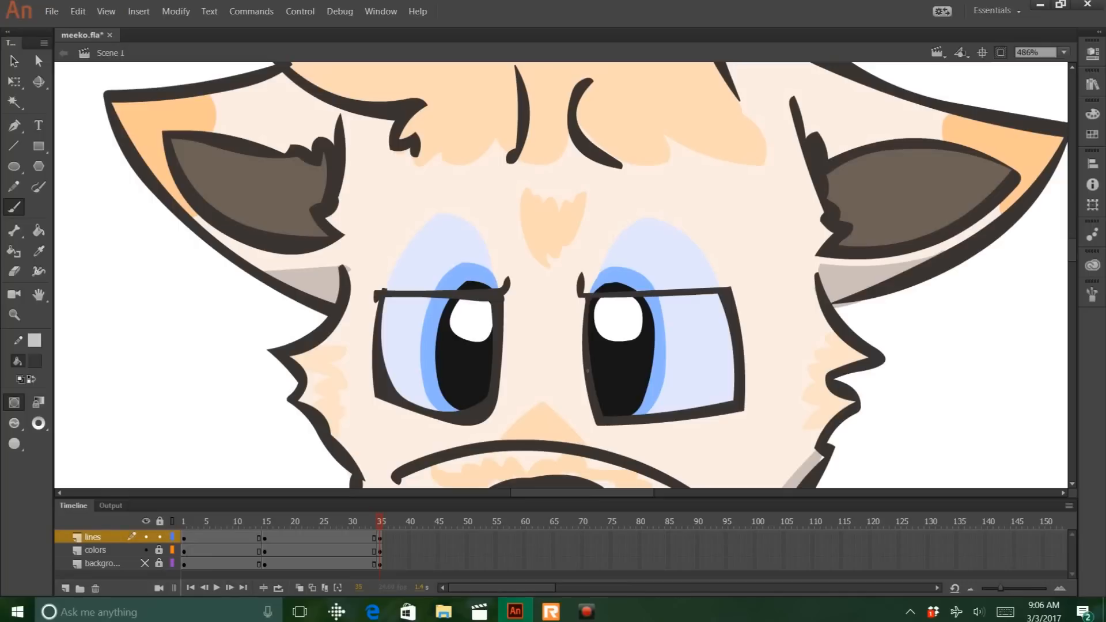
Sample the pale face colour on the colors layer and paint over both eyes above the new eyelid lines
{"action": "left_click", "coordinate": [95, 550]}
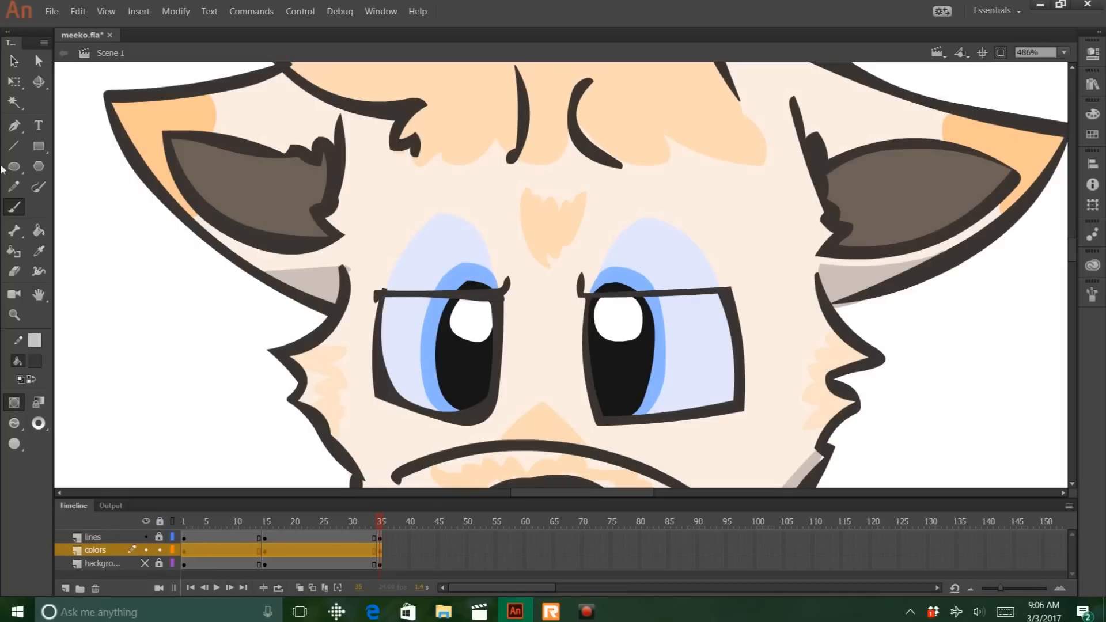
{"action": "left_click", "coordinate": [34, 360]}
{"action": "left_click", "coordinate": [373, 255]}
{"action": "mouse_move", "coordinate": [505, 278]}
{"action": "left_mouse_down"}
{"action": "mouse_move", "coordinate": [418, 272]}
{"action": "mouse_move", "coordinate": [408, 285]}
{"action": "mouse_move", "coordinate": [389, 275]}
{"action": "mouse_move", "coordinate": [476, 263]}
{"action": "mouse_move", "coordinate": [407, 262]}
{"action": "left_mouse_up"}
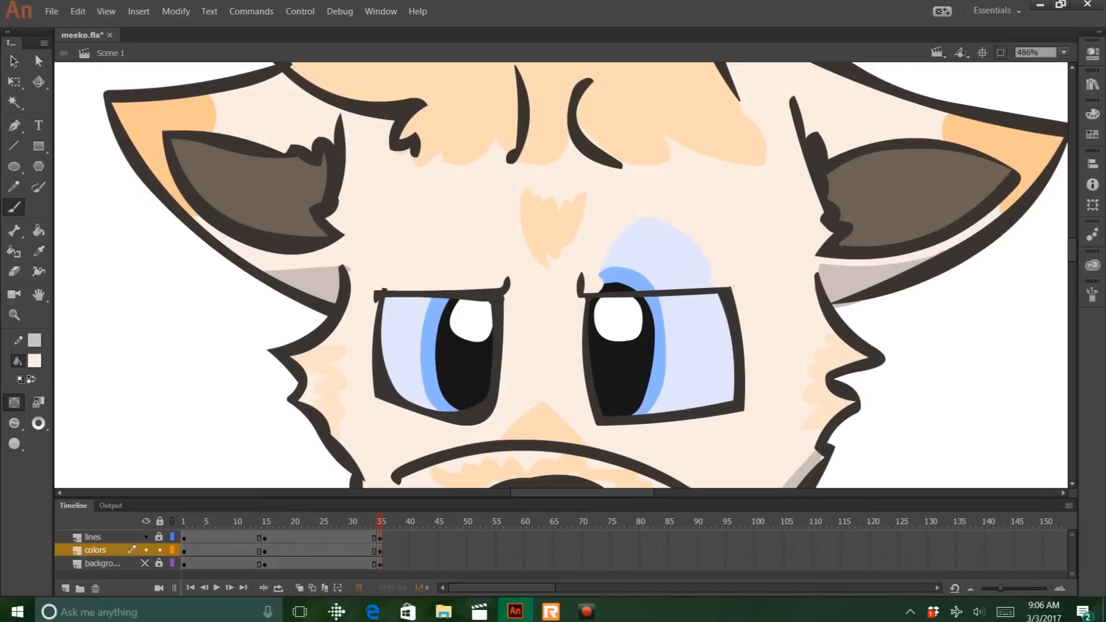
{"action": "left_click_drag", "start_coordinate": [730, 287], "coordinate": [582, 281]}
{"action": "left_click_drag", "start_coordinate": [657, 229], "coordinate": [718, 265]}
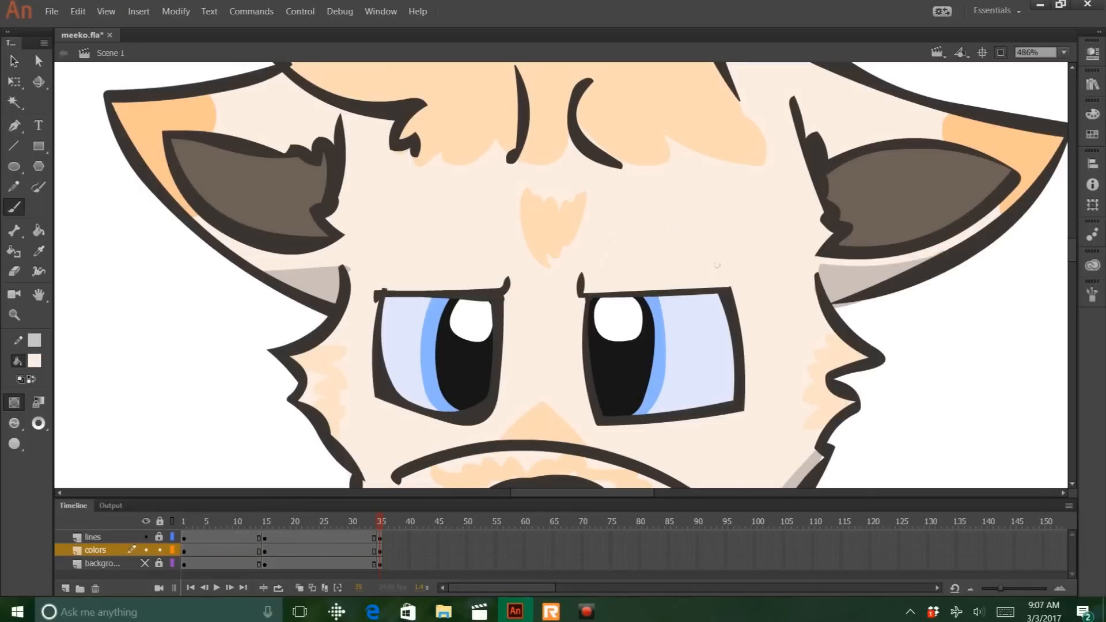
Set the fill to the outlines' dark brown and brush short lash flicks at the corners of both eyes
{"action": "left_click", "coordinate": [35, 361]}
{"action": "left_click", "coordinate": [332, 330]}
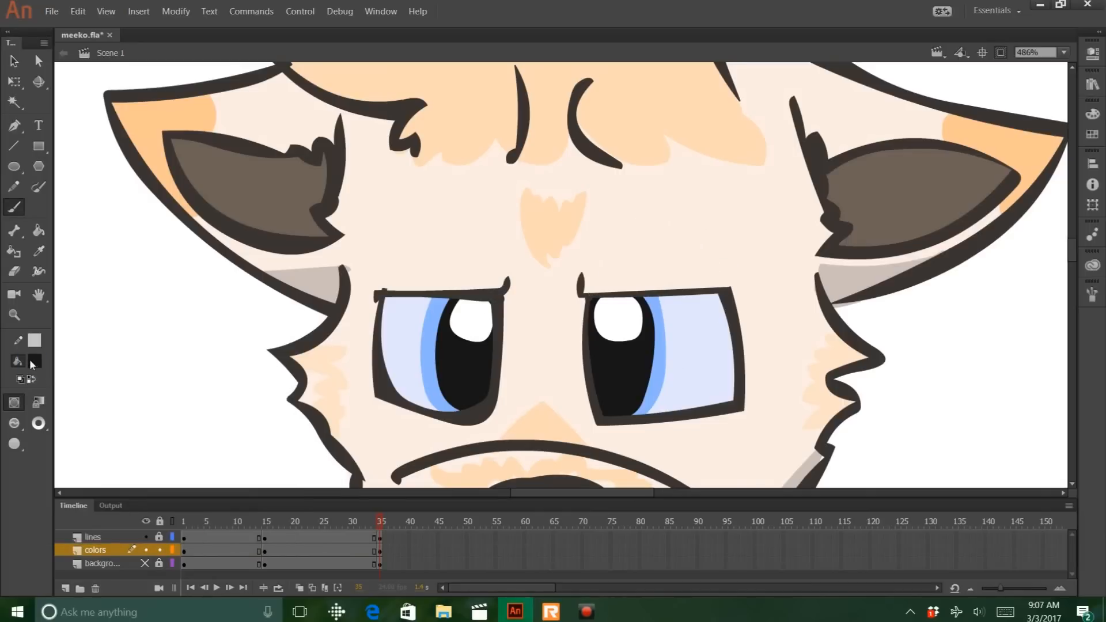
{"action": "left_click", "coordinate": [33, 363]}
{"action": "left_click", "coordinate": [339, 342]}
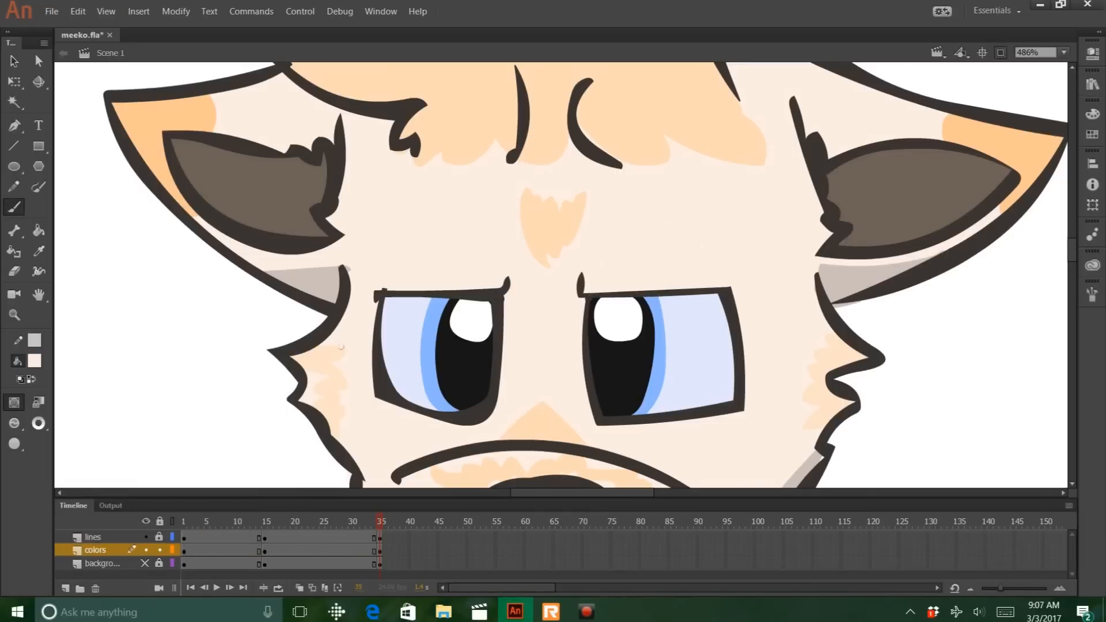
{"action": "left_click", "coordinate": [34, 362]}
{"action": "left_click", "coordinate": [268, 254]}
{"action": "left_click_drag", "start_coordinate": [477, 422], "coordinate": [503, 433]}
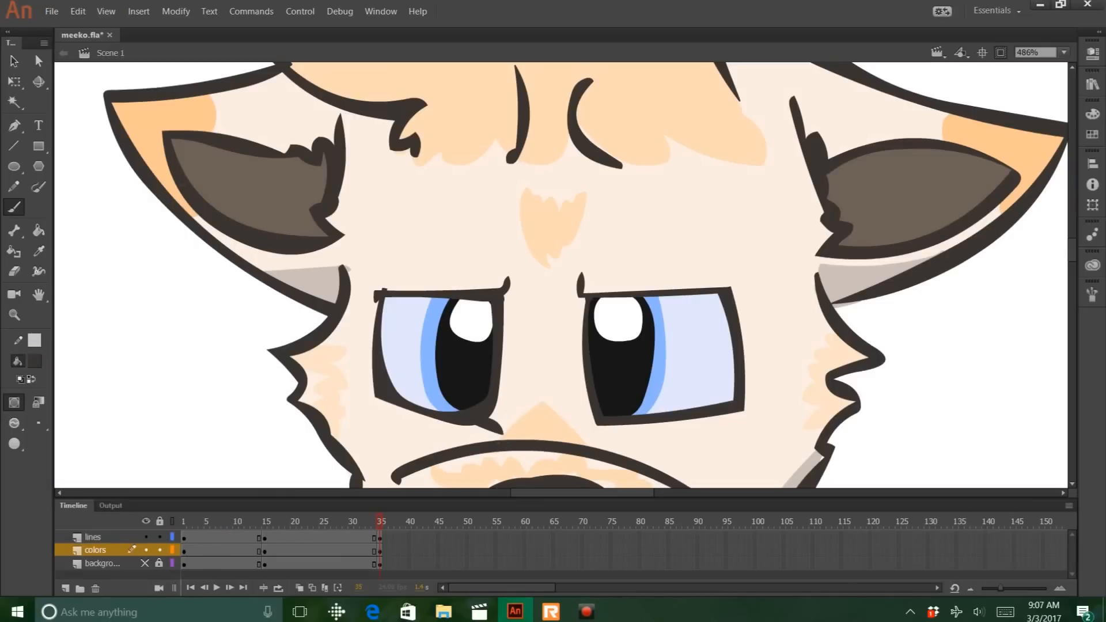
{"action": "key", "text": "ctrl+z"}
{"action": "left_click_drag", "start_coordinate": [740, 406], "coordinate": [764, 405]}
{"action": "key", "text": "ctrl+z"}
{"action": "left_click_drag", "start_coordinate": [384, 293], "coordinate": [380, 275]}
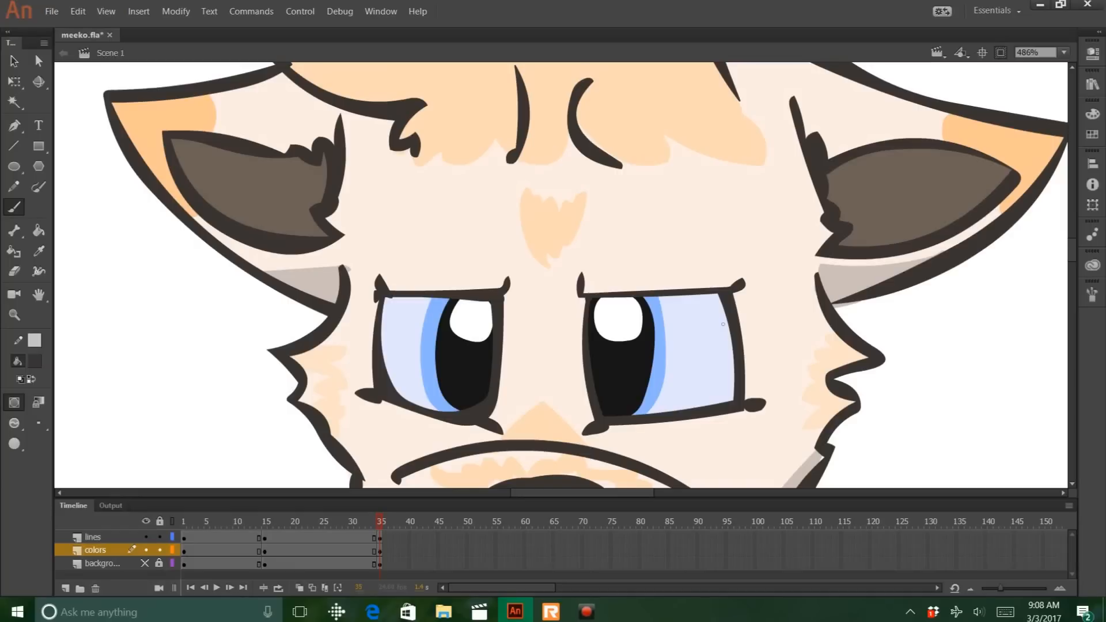
Paste the copied open-eye frames at frame 55 on all three layers
{"action": "left_click_drag", "start_coordinate": [495, 563], "coordinate": [496, 536]}
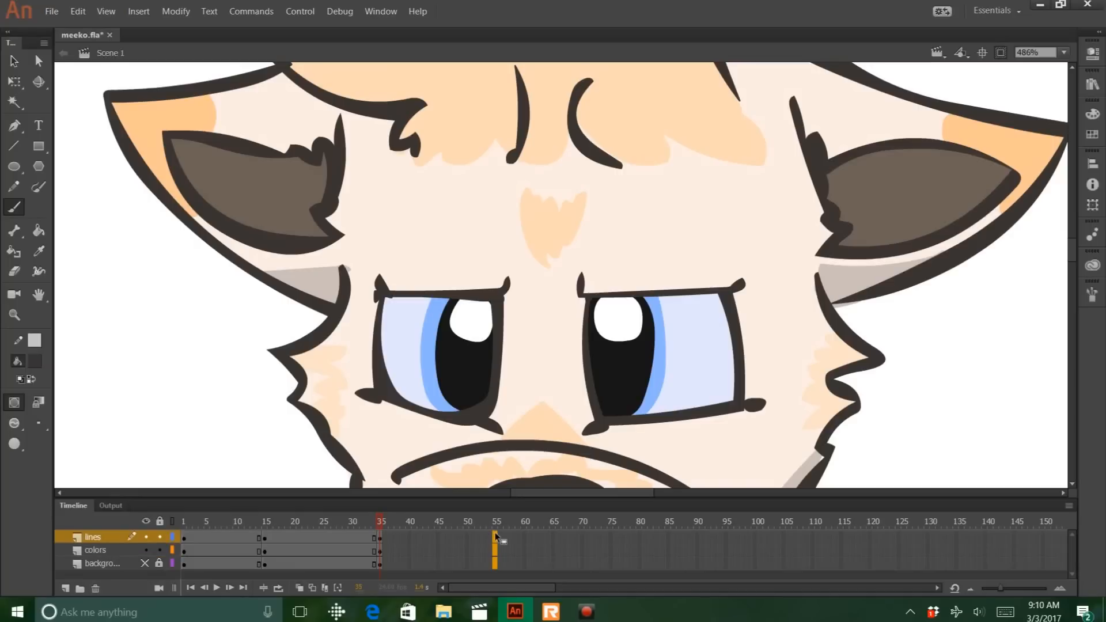
{"action": "left_click", "coordinate": [106, 11]}
{"action": "mouse_move", "coordinate": [79, 10]}
{"action": "mouse_move", "coordinate": [173, 239]}
{"action": "left_click", "coordinate": [305, 286]}
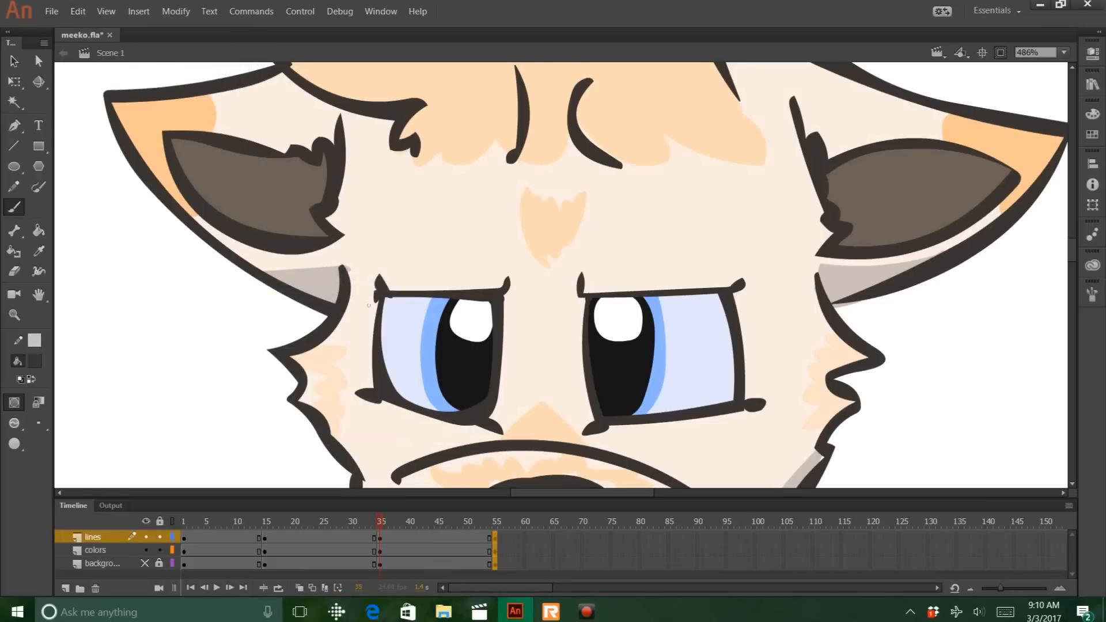
Test the movie to preview the blink animation, and close the preview
{"action": "left_click", "coordinate": [299, 11]}
{"action": "left_click", "coordinate": [329, 108]}
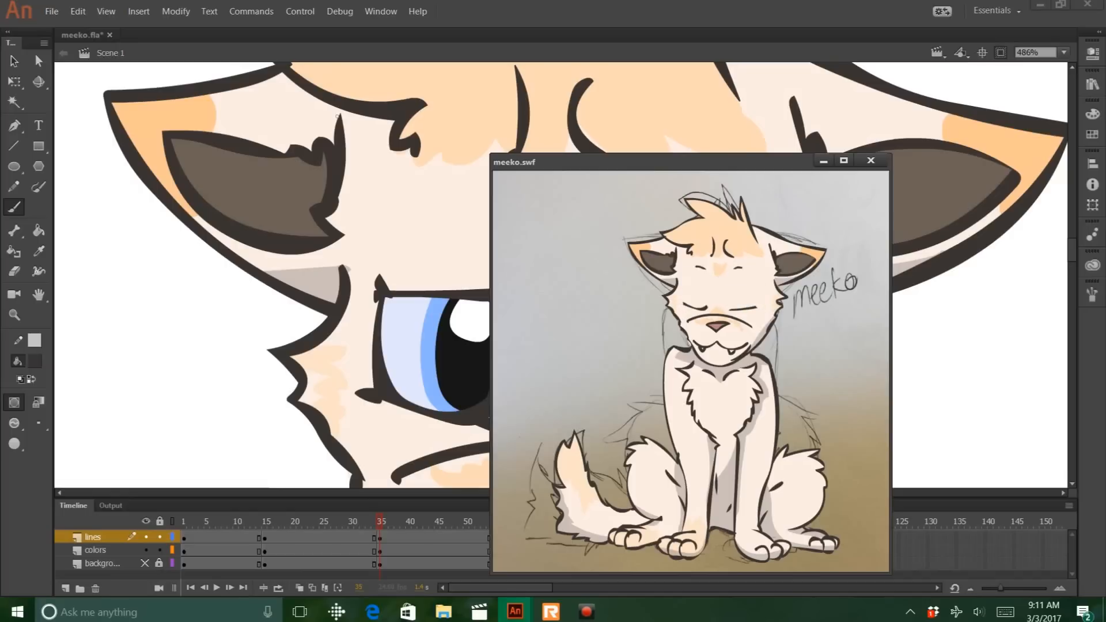
{"action": "left_click", "coordinate": [870, 160]}
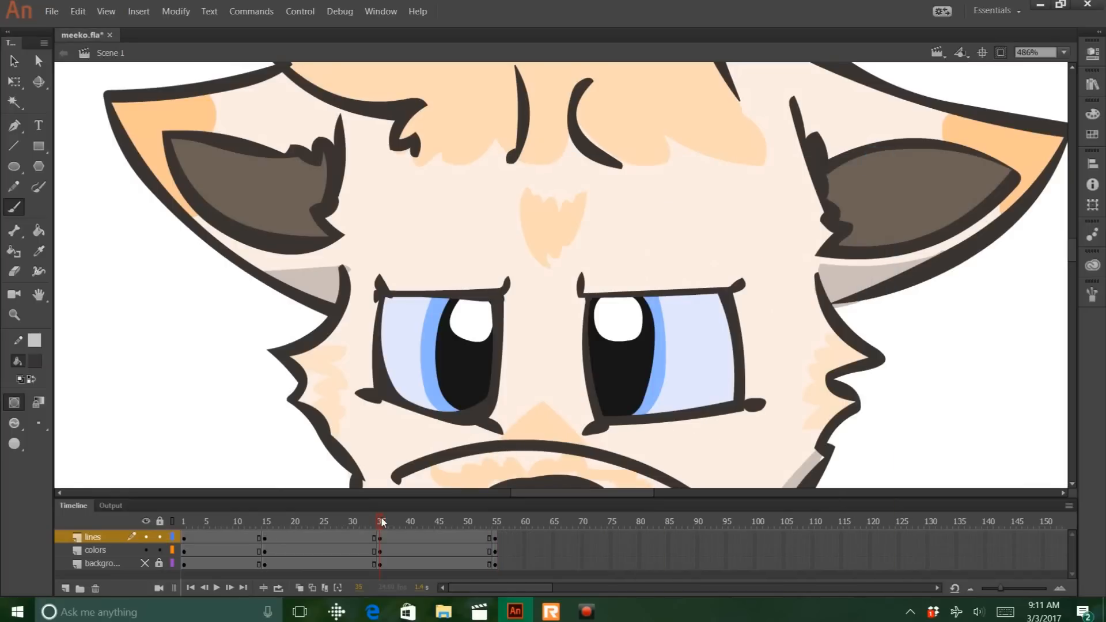
Lock the colors layer and pull the left ear's tip anchors down and outward on the lines layer at frame 35
{"action": "scroll", "coordinate": [230, 372], "scroll_direction": "up", "scroll_amount": 1}
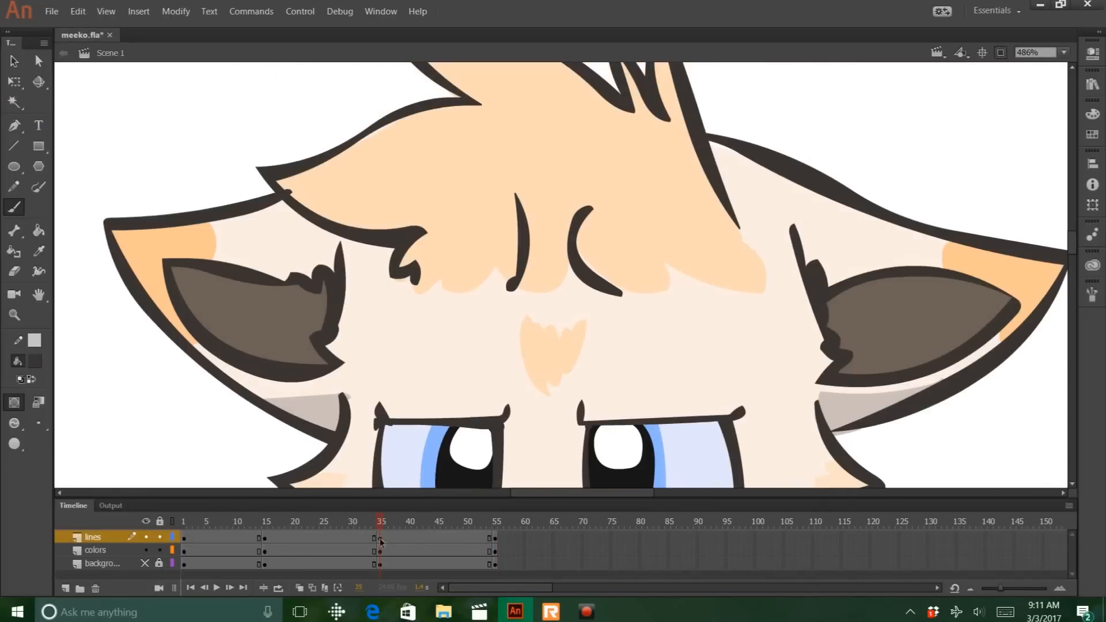
{"action": "left_click", "coordinate": [380, 541]}
{"action": "left_click", "coordinate": [159, 550]}
{"action": "left_click", "coordinate": [39, 61]}
{"action": "left_click", "coordinate": [106, 237]}
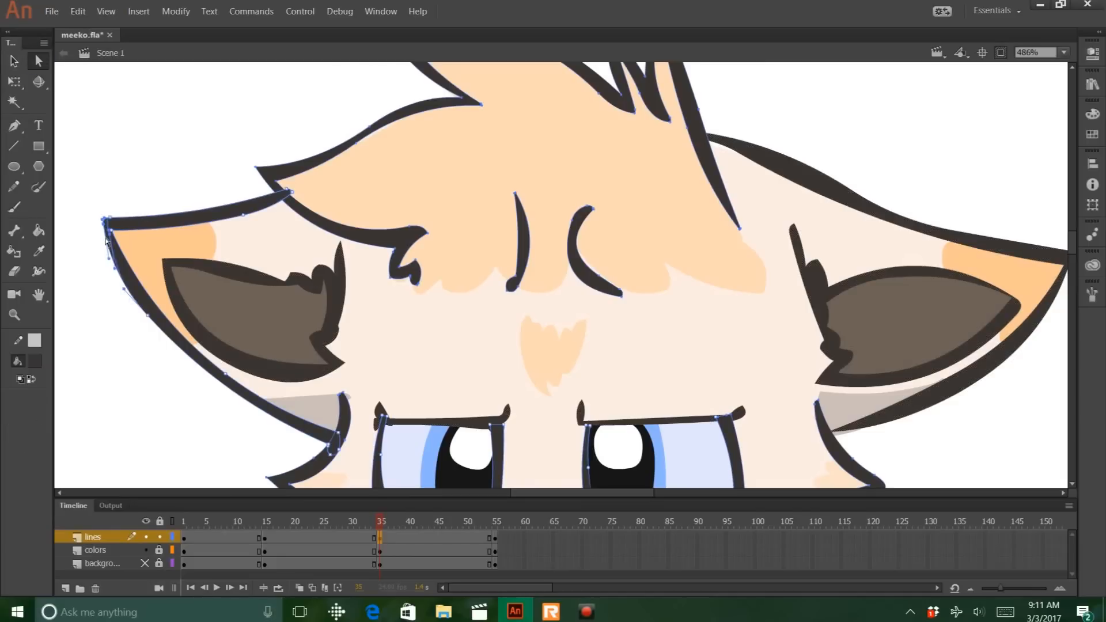
{"action": "left_click_drag", "start_coordinate": [106, 239], "coordinate": [91, 248]}
{"action": "left_click_drag", "start_coordinate": [111, 230], "coordinate": [110, 253]}
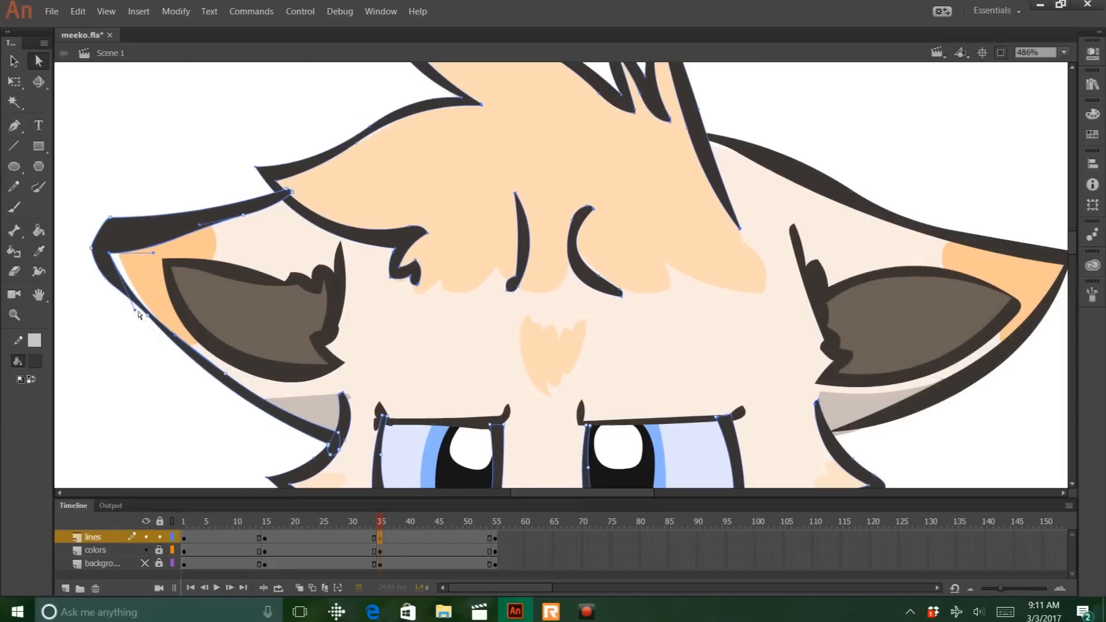
Lower the left ear's outer and inner tip anchors further and bow its lower outer edge outward
{"action": "left_click_drag", "start_coordinate": [135, 311], "coordinate": [138, 312]}
{"action": "left_click_drag", "start_coordinate": [110, 217], "coordinate": [145, 379]}
{"action": "left_click", "coordinate": [92, 249]}
{"action": "left_click_drag", "start_coordinate": [118, 267], "coordinate": [105, 303]}
Try to narrow the left ear's lower and upper outlines by moving their anchors, and undo those edits
{"action": "left_click_drag", "start_coordinate": [228, 379], "coordinate": [190, 396]}
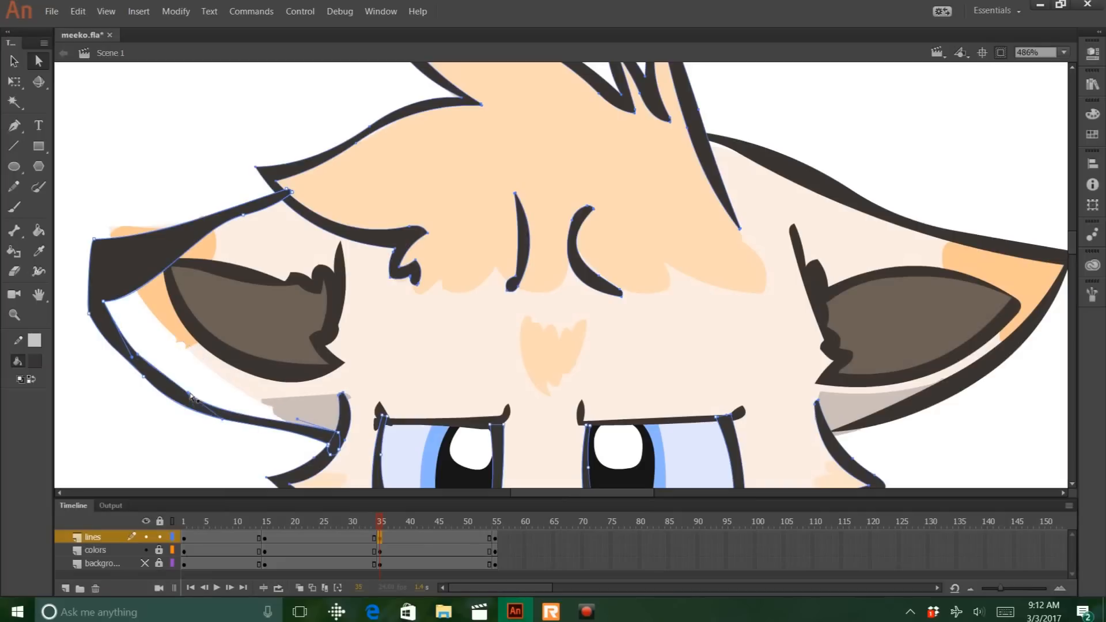
{"action": "left_click_drag", "start_coordinate": [94, 240], "coordinate": [91, 287]}
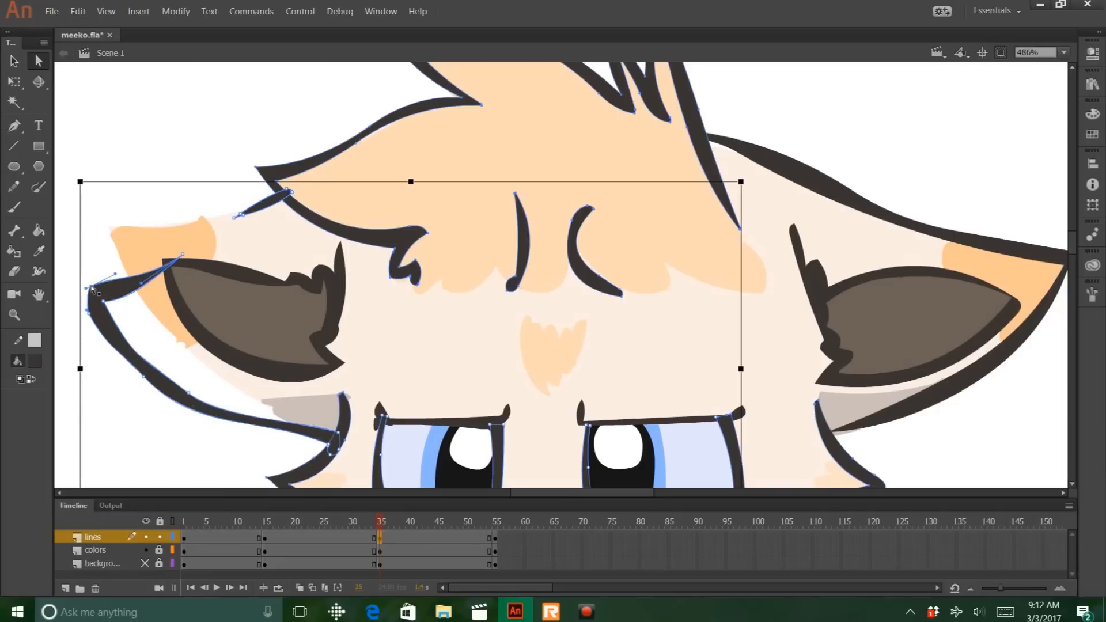
{"action": "key", "text": "Return"}
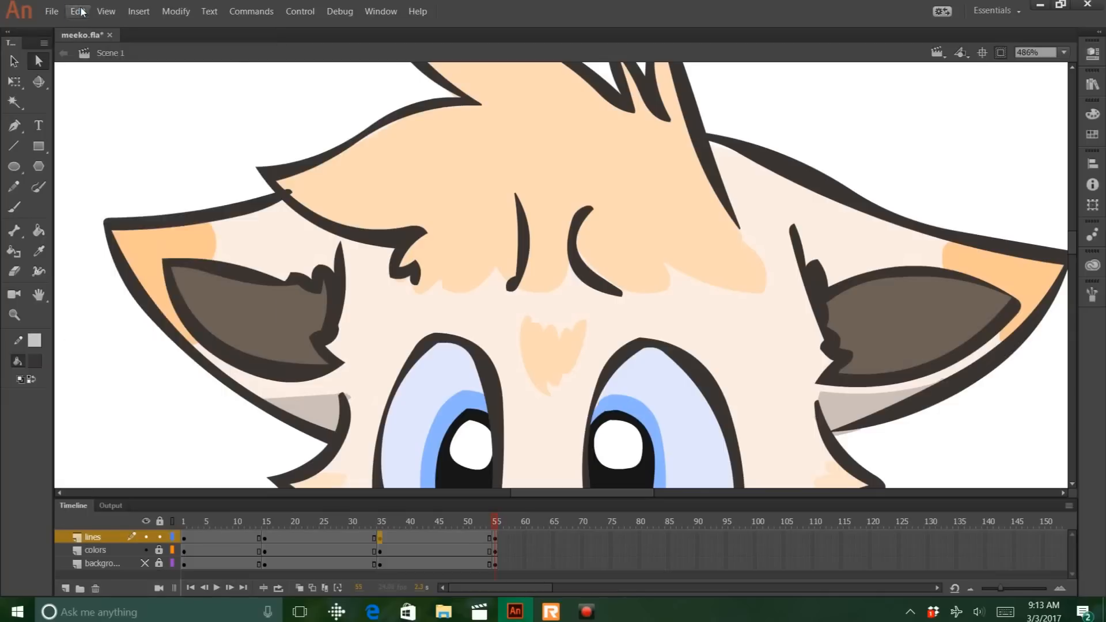
{"action": "left_click", "coordinate": [79, 11]}
{"action": "left_click", "coordinate": [133, 42]}
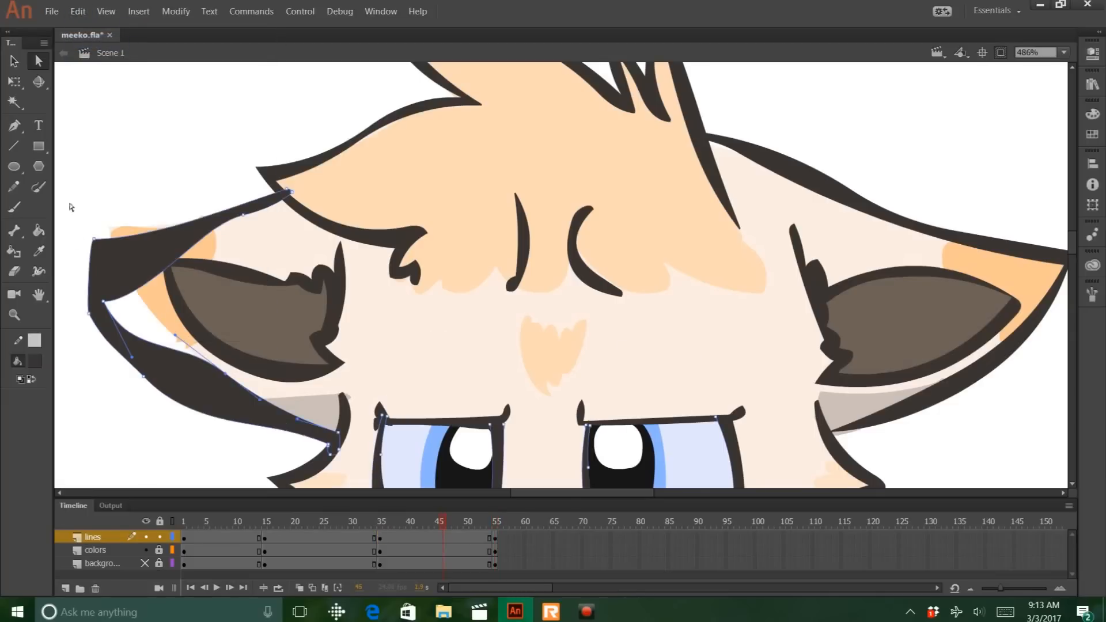
Add an anchor on the left ear's upper edge and reshape the outline into a thin, drooping contour
{"action": "left_click_drag", "start_coordinate": [94, 240], "coordinate": [90, 255]}
{"action": "left_click", "coordinate": [193, 228]}
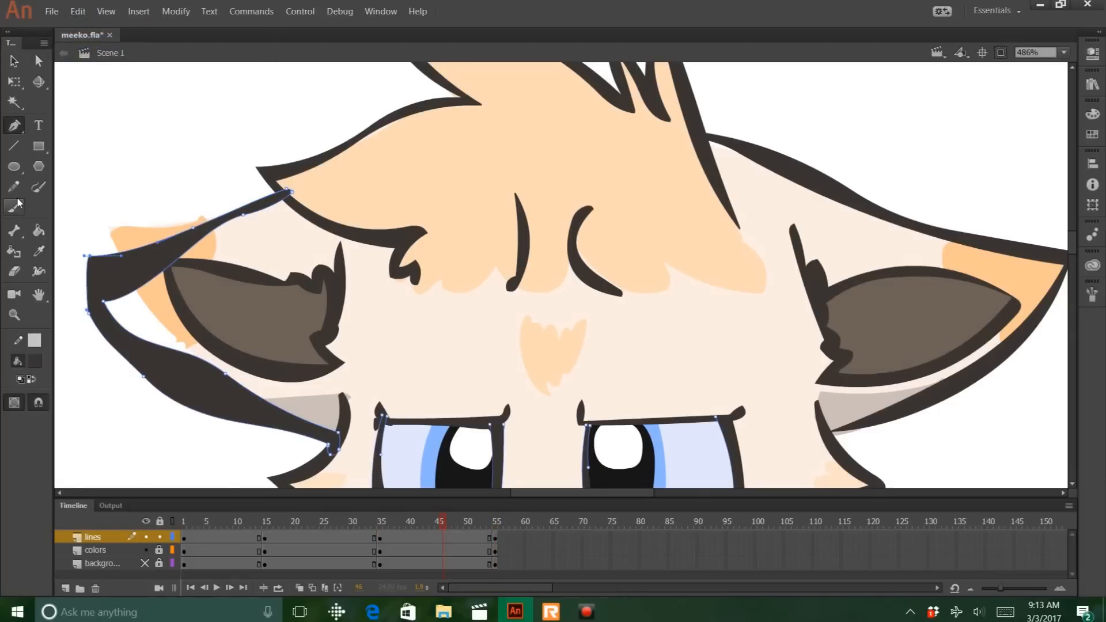
{"action": "left_click", "coordinate": [39, 61]}
{"action": "left_click_drag", "start_coordinate": [84, 256], "coordinate": [83, 308]}
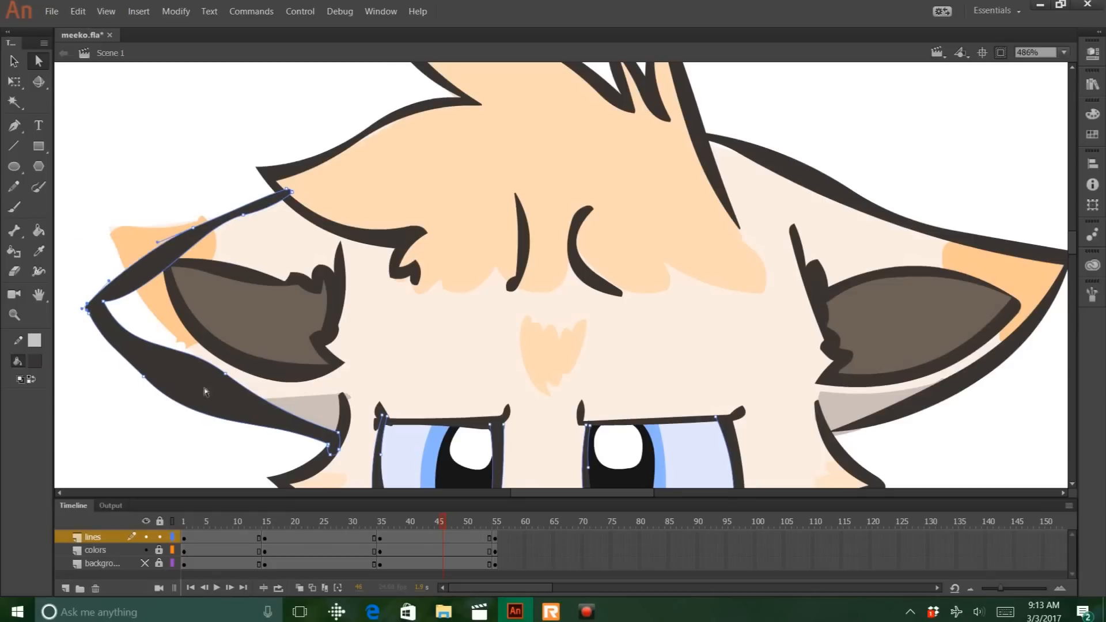
{"action": "left_click_drag", "start_coordinate": [225, 377], "coordinate": [196, 394]}
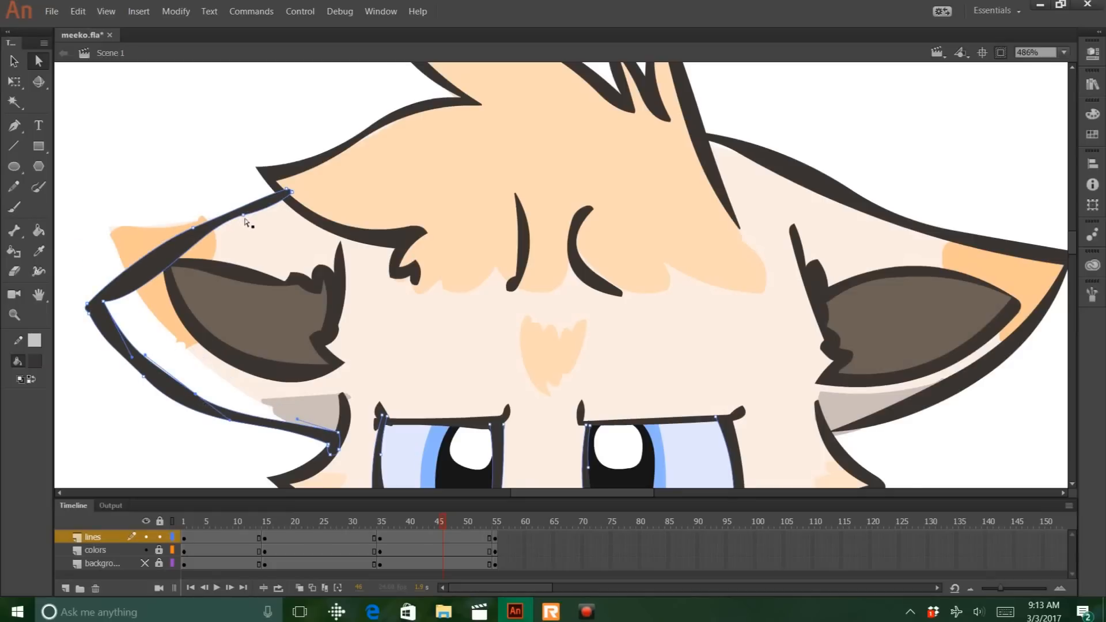
{"action": "mouse_move", "coordinate": [244, 216]}
{"action": "left_mouse_down"}
{"action": "mouse_move", "coordinate": [247, 233]}
{"action": "mouse_move", "coordinate": [204, 255]}
{"action": "left_mouse_up"}
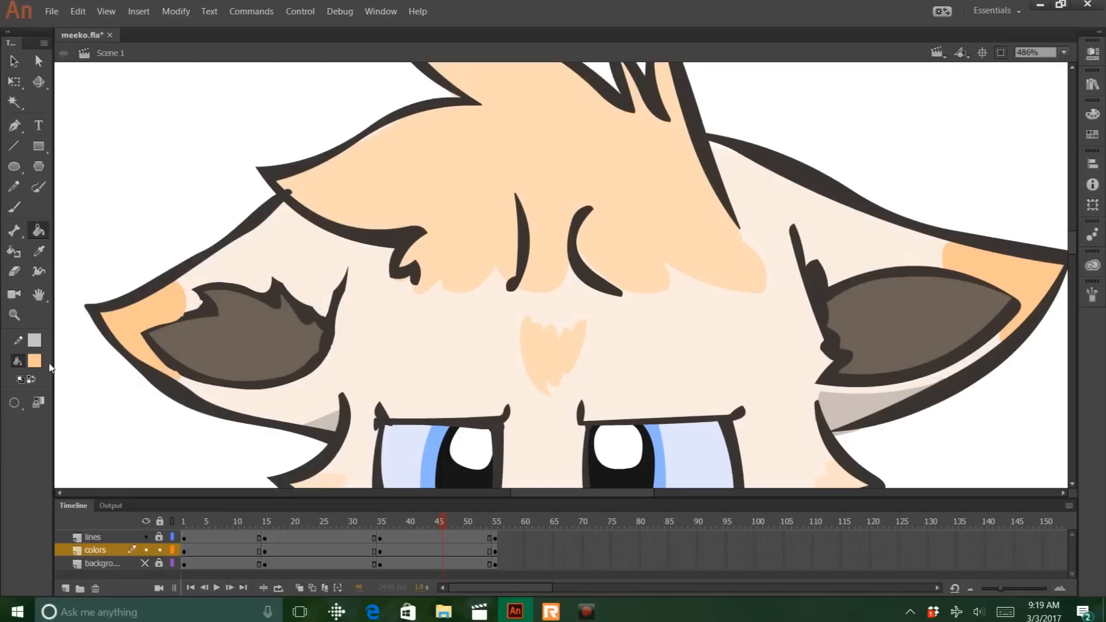
Compare the drooping left ear at frame 35 with the original pose at frame 55
{"action": "left_click", "coordinate": [496, 538]}
{"action": "left_click", "coordinate": [380, 538]}
{"action": "left_click", "coordinate": [495, 524]}
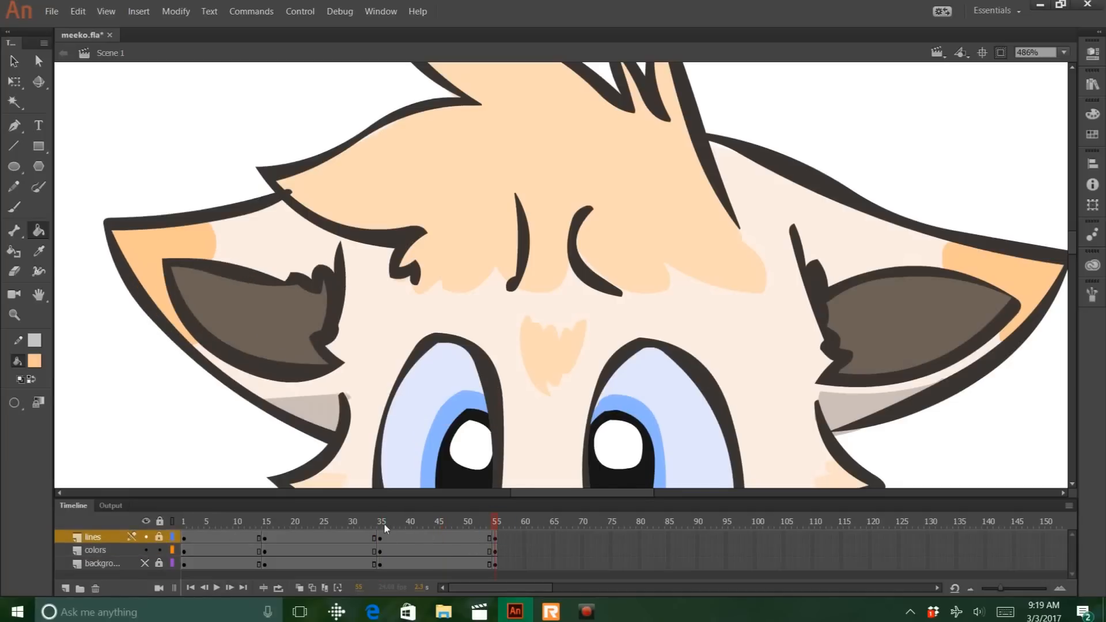
{"action": "left_click", "coordinate": [381, 524]}
{"action": "left_click", "coordinate": [496, 522]}
{"action": "left_click", "coordinate": [380, 522]}
{"action": "left_click", "coordinate": [495, 521]}
{"action": "left_click", "coordinate": [380, 522]}
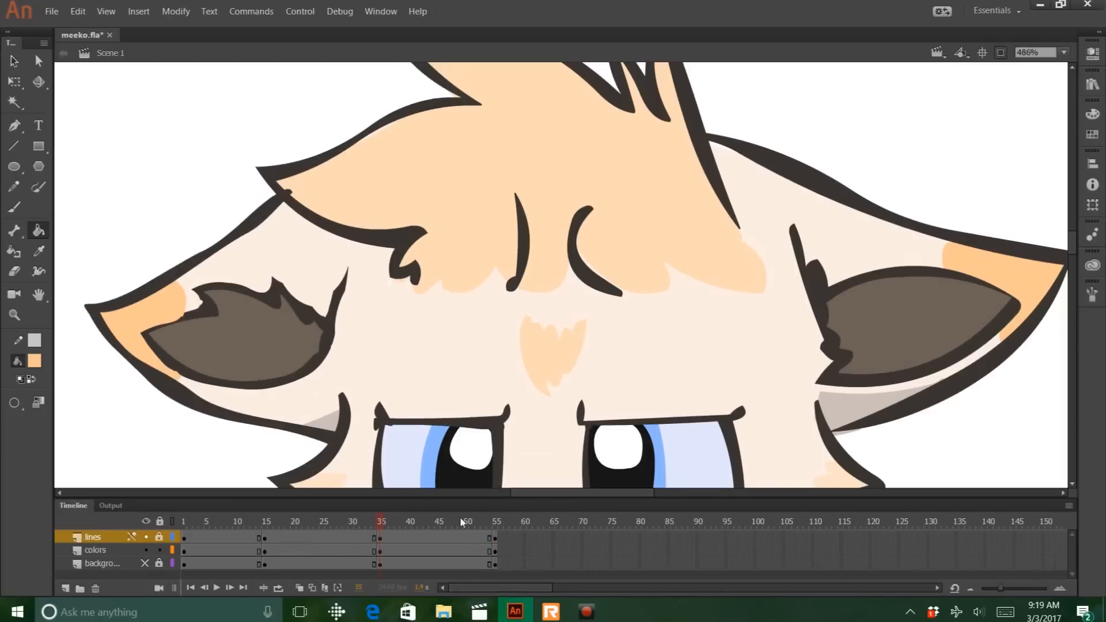
Unlock the lines layer and select the right ear's lines and colours at frame 35 with Free Transform
{"action": "left_click_drag", "start_coordinate": [591, 493], "coordinate": [637, 496]}
{"action": "left_click", "coordinate": [14, 62]}
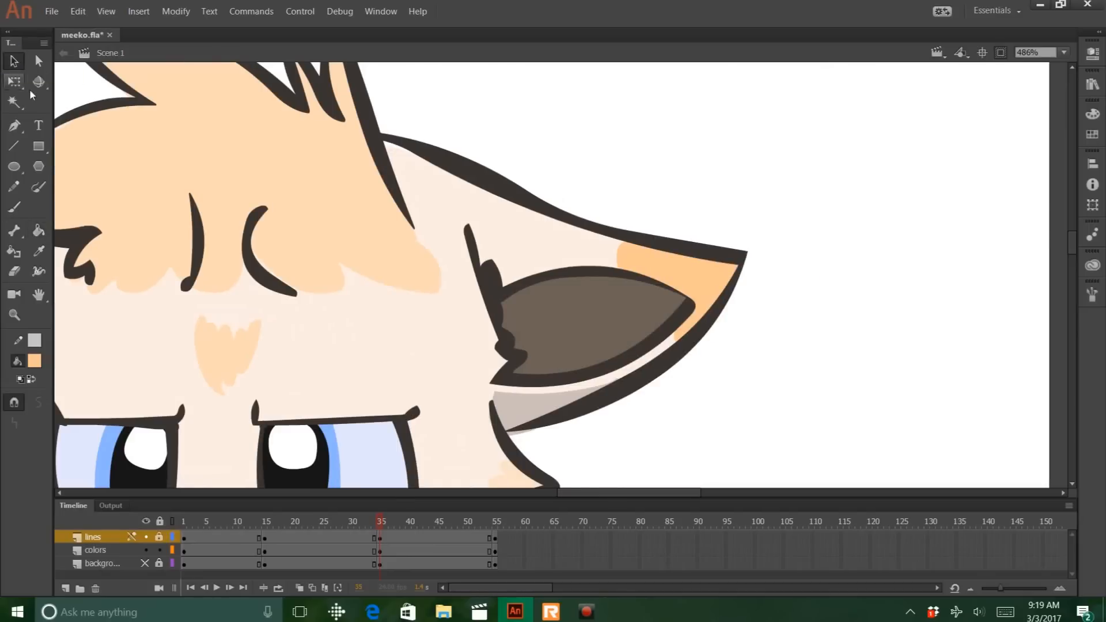
{"action": "left_click", "coordinate": [14, 82]}
{"action": "left_click", "coordinate": [160, 537]}
{"action": "left_click_drag", "start_coordinate": [452, 130], "coordinate": [763, 398]}
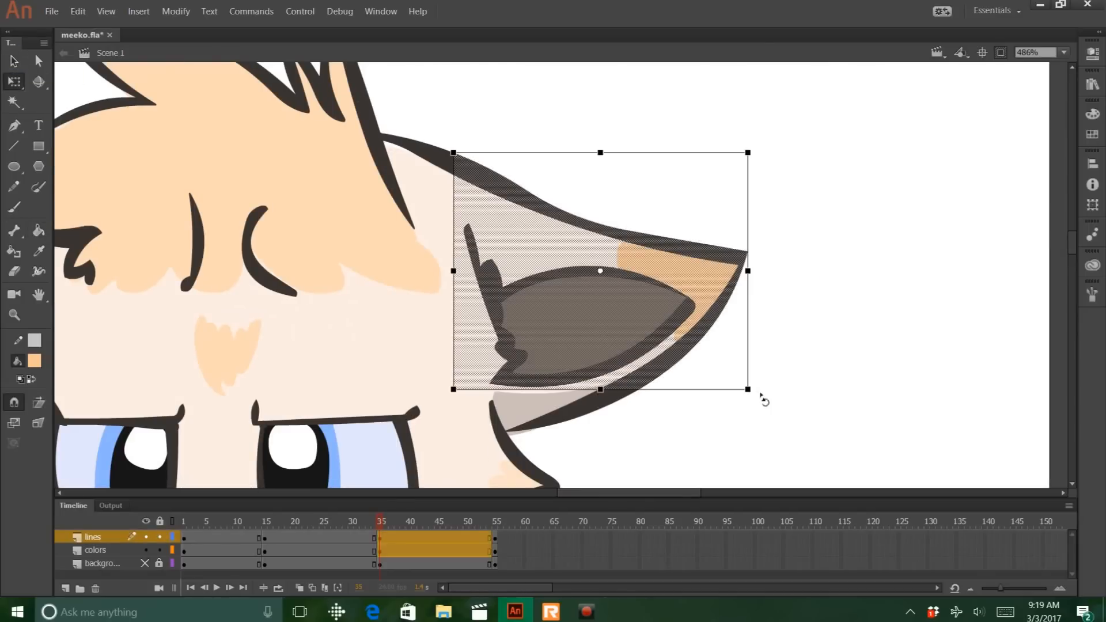
Try to extend the right ear selection with the Lasso and move the ear, and undo the move
{"action": "left_click", "coordinate": [15, 103]}
{"action": "left_click", "coordinate": [75, 98]}
{"action": "mouse_move", "coordinate": [570, 184]}
{"action": "left_mouse_down"}
{"action": "mouse_move", "coordinate": [494, 111]}
{"action": "mouse_move", "coordinate": [385, 141]}
{"action": "mouse_move", "coordinate": [460, 246]}
{"action": "mouse_move", "coordinate": [553, 311]}
{"action": "left_mouse_up"}
{"action": "left_click_drag", "start_coordinate": [481, 377], "coordinate": [502, 401]}
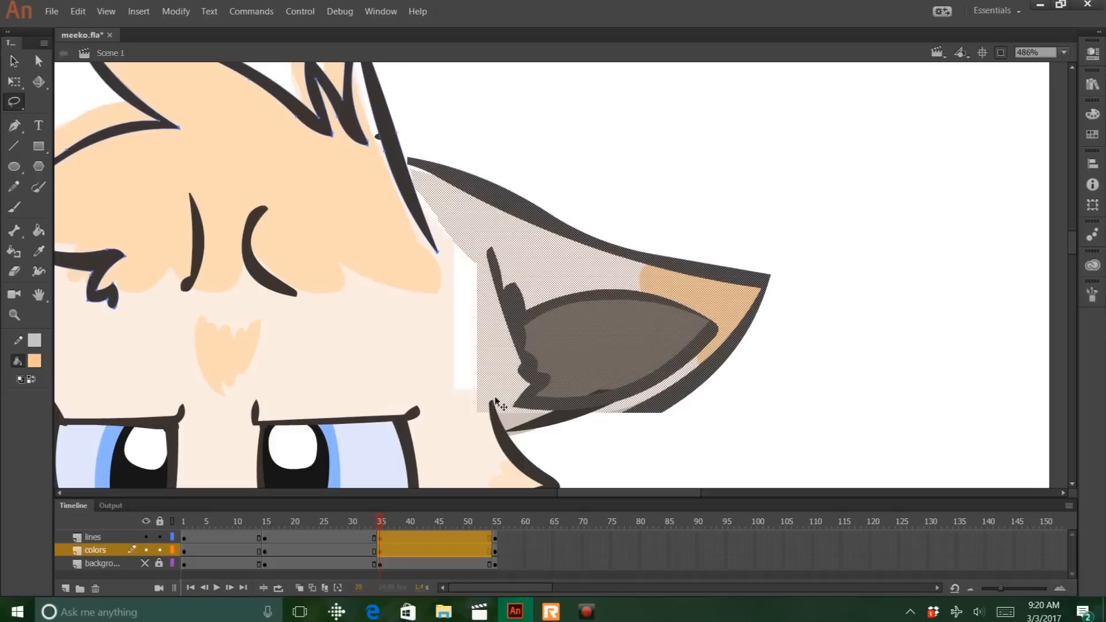
{"action": "key", "text": "ctrl+z"}
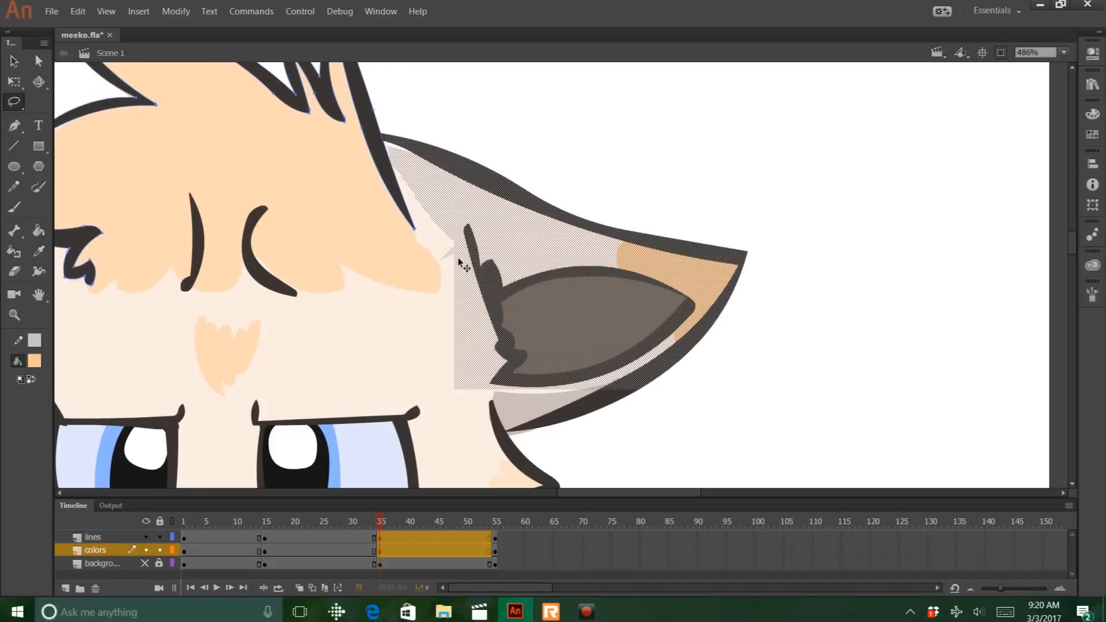
Lasso the whole right ear, shift it slightly down, and rotate it a few degrees clockwise
{"action": "left_click", "coordinate": [605, 190]}
{"action": "mouse_move", "coordinate": [634, 147]}
{"action": "left_mouse_down"}
{"action": "mouse_move", "coordinate": [502, 116]}
{"action": "mouse_move", "coordinate": [403, 164]}
{"action": "mouse_move", "coordinate": [492, 396]}
{"action": "mouse_move", "coordinate": [893, 365]}
{"action": "mouse_move", "coordinate": [738, 173]}
{"action": "left_mouse_up"}
{"action": "key", "text": "v"}
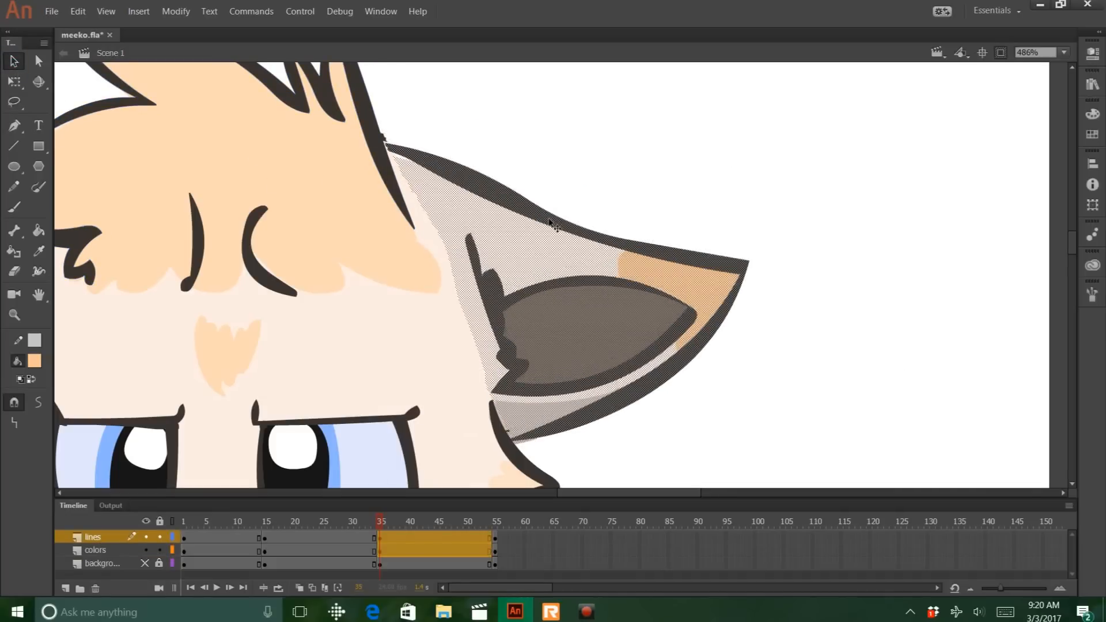
{"action": "key", "text": "q"}
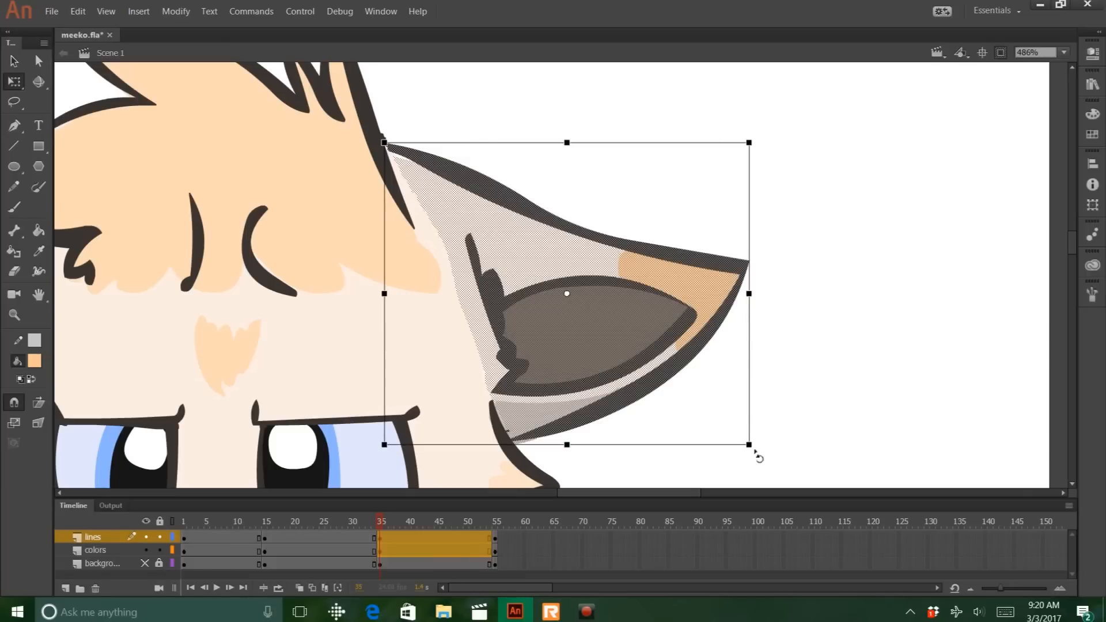
{"action": "left_click_drag", "start_coordinate": [753, 461], "coordinate": [747, 475]}
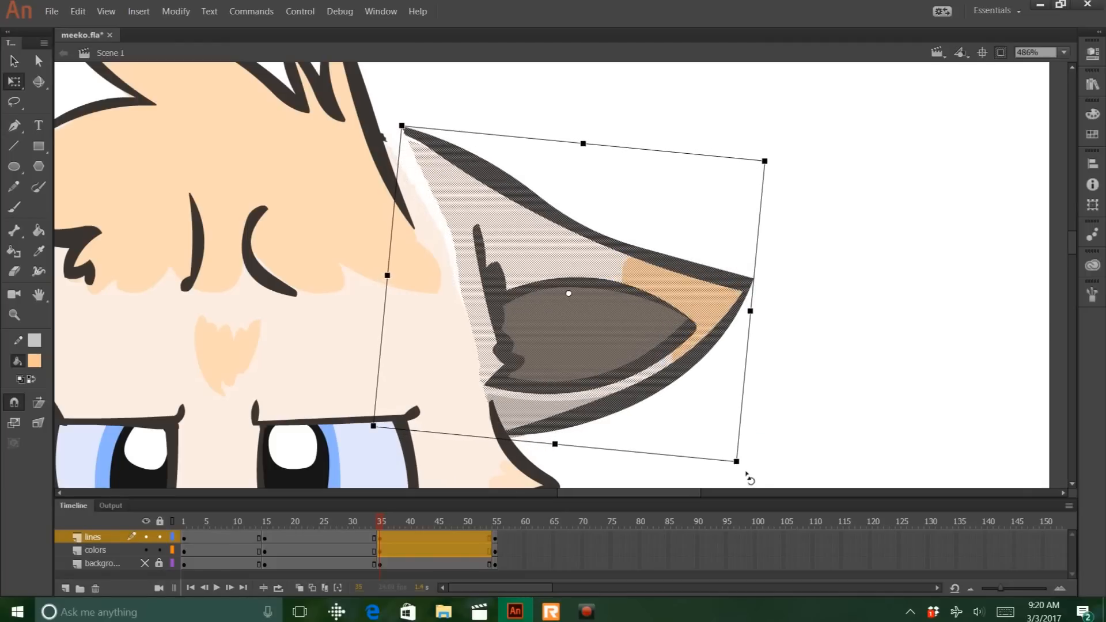
{"action": "key", "text": "ctrl+z"}
Play the animation, check a few other frames, and ready the Brush at frame 35 with nothing selected
{"action": "key", "text": "Return"}
{"action": "left_click", "coordinate": [233, 550]}
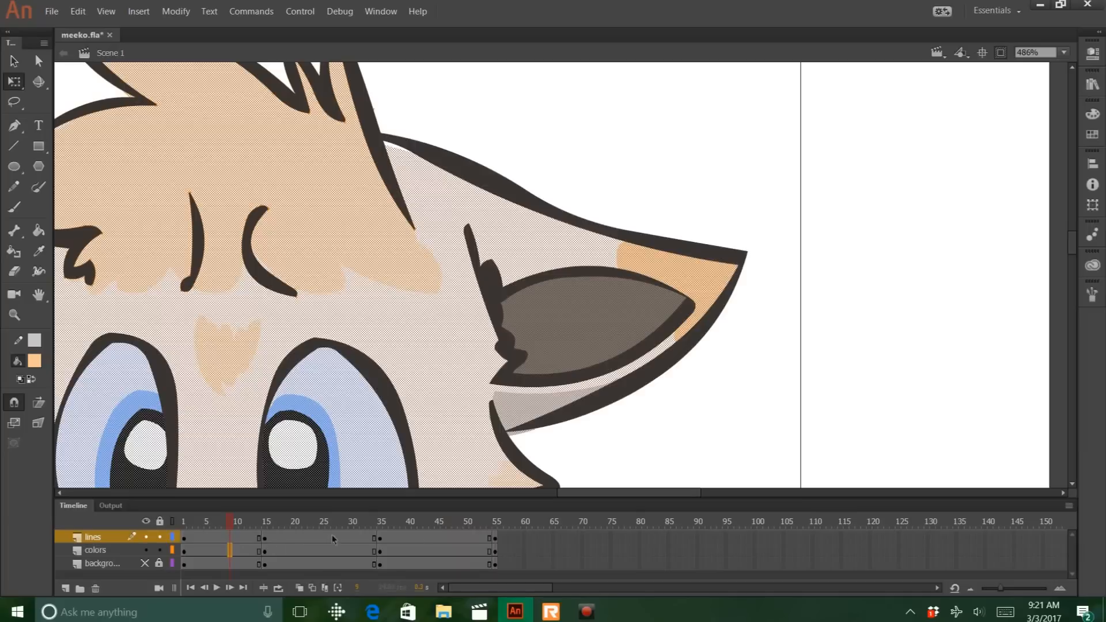
{"action": "left_click", "coordinate": [467, 540]}
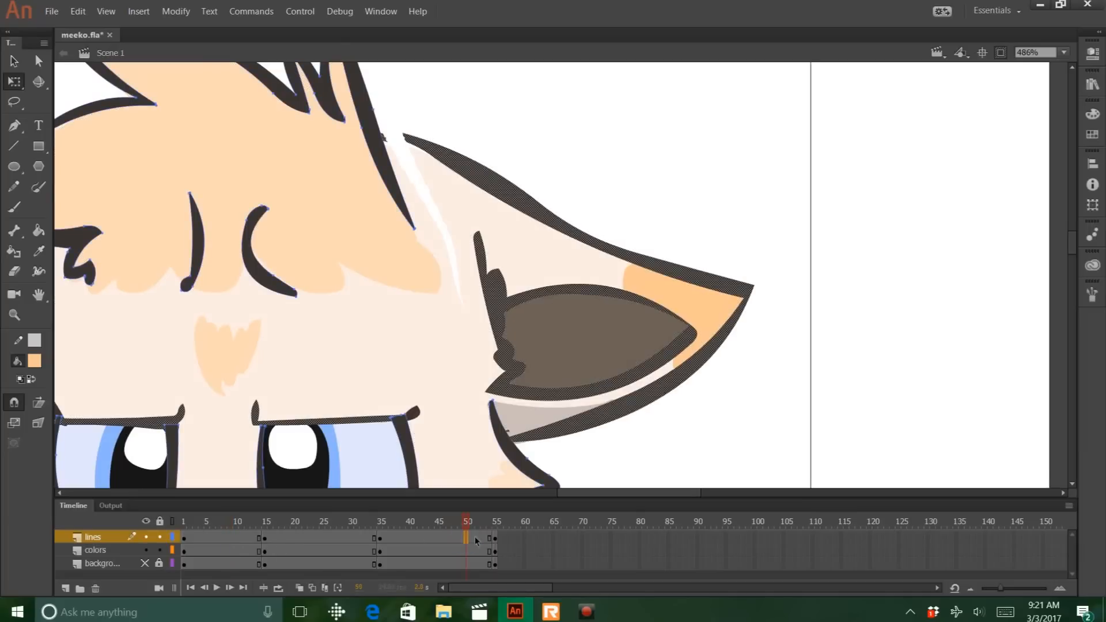
{"action": "left_click", "coordinate": [387, 338]}
{"action": "key", "text": "b"}
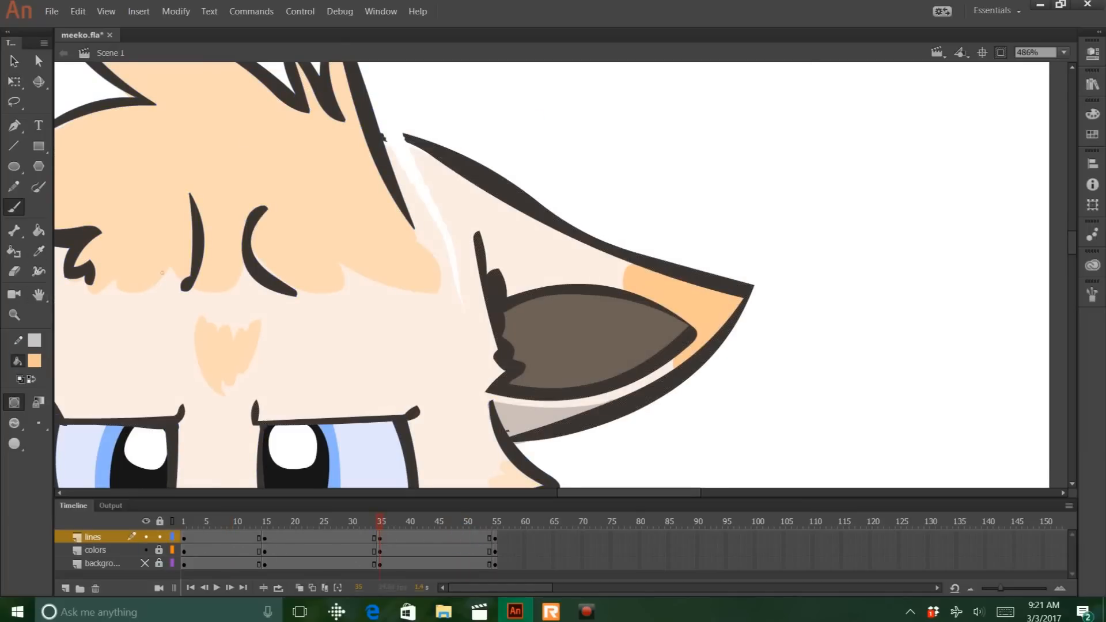
At frame 35, join the right ear's outline to the hair in the dark line colour and paint cream over the white gap on the colors layer
{"action": "left_click", "coordinate": [35, 361]}
{"action": "left_click", "coordinate": [476, 168]}
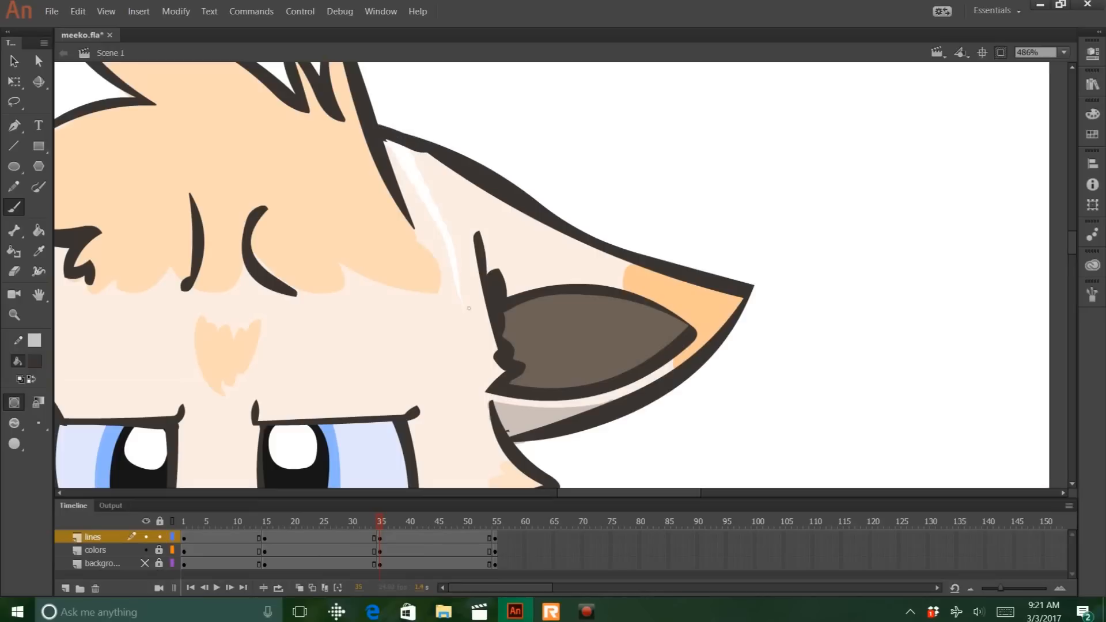
{"action": "left_click", "coordinate": [154, 551]}
{"action": "left_click", "coordinate": [35, 360]}
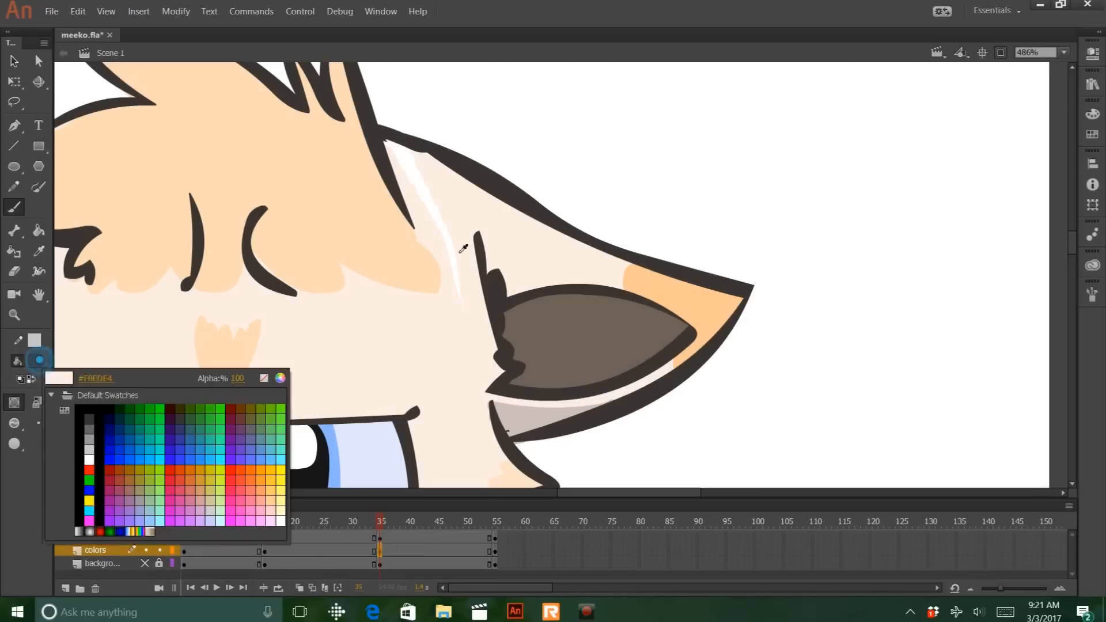
{"action": "left_click", "coordinate": [464, 242]}
{"action": "left_click_drag", "start_coordinate": [418, 160], "coordinate": [386, 139]}
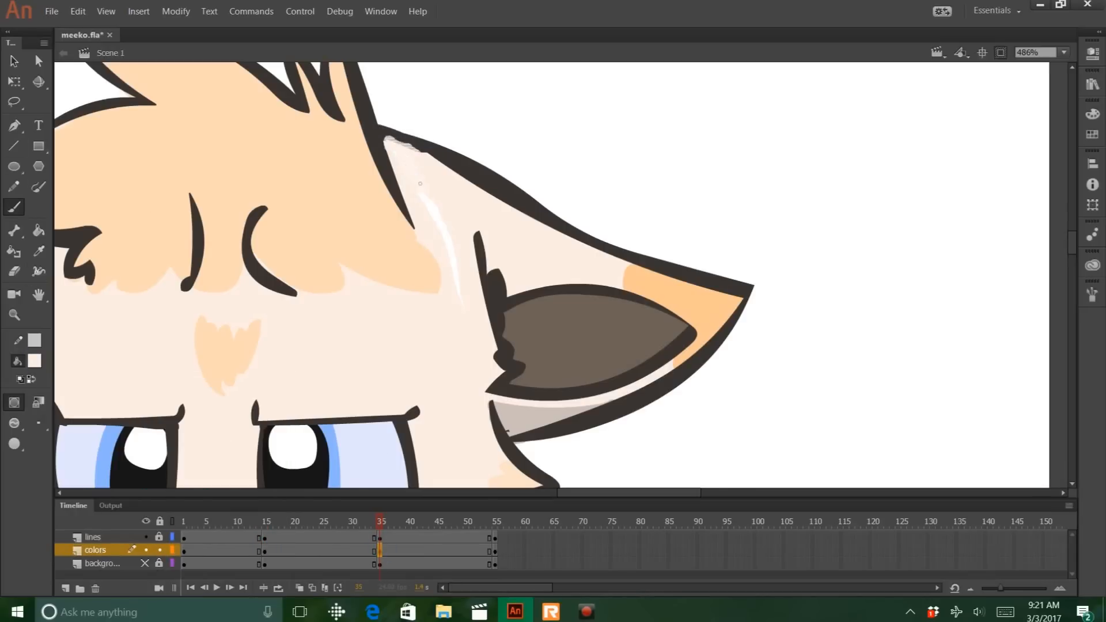
At frame 55 on the lines layer, lasso the mouth line with both fangs, move it slightly up and rotate it a few degrees counter-clockwise
{"action": "key", "text": "ctrl+0"}
{"action": "key", "text": "ctrl+minus"}
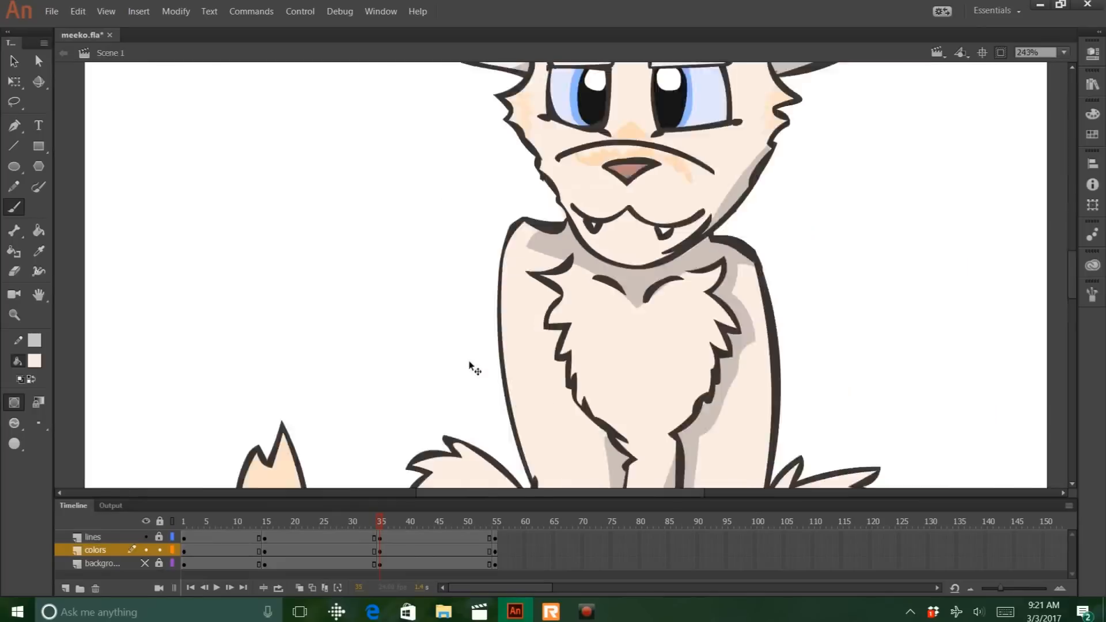
{"action": "key", "text": "ctrl+minus"}
{"action": "left_click", "coordinate": [495, 538]}
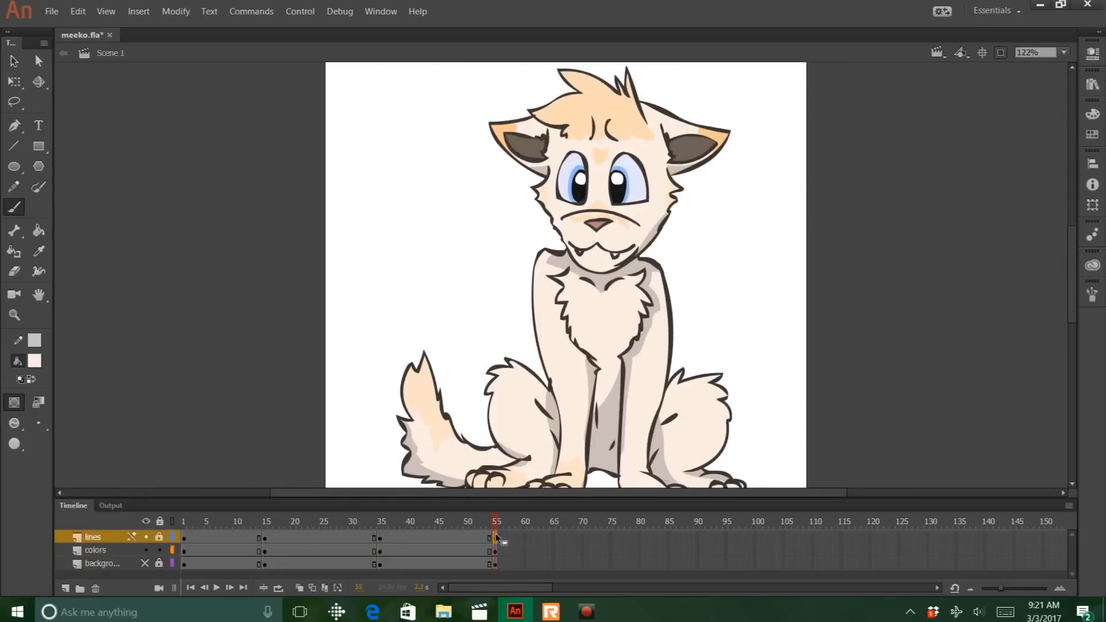
{"action": "left_click", "coordinate": [14, 315]}
{"action": "left_click_drag", "start_coordinate": [564, 242], "coordinate": [703, 337]}
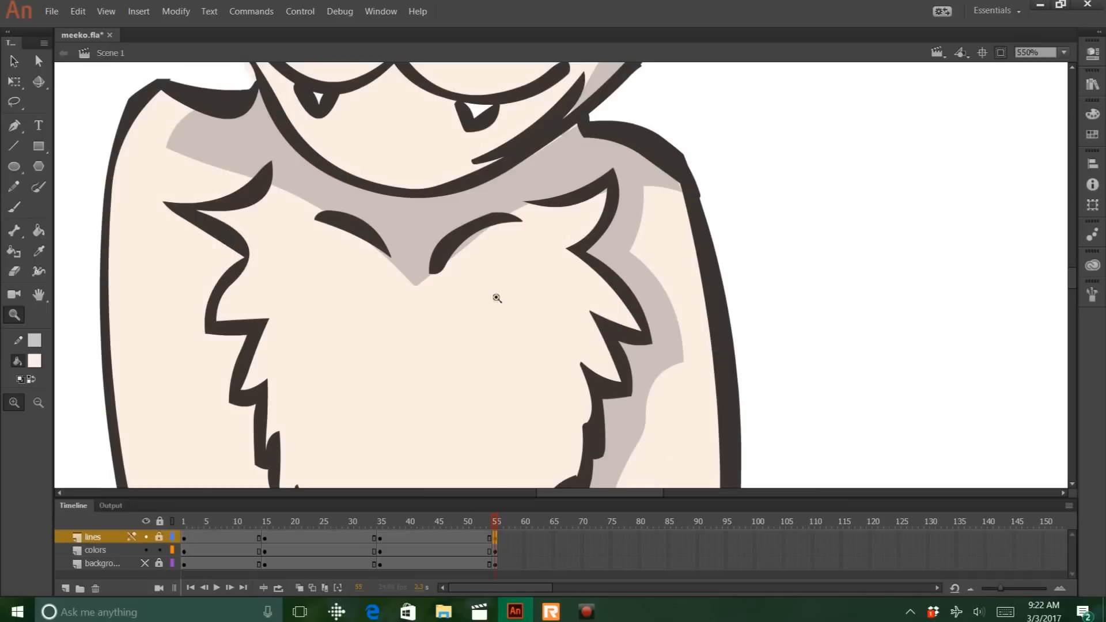
{"action": "scroll", "coordinate": [496, 299], "scroll_direction": "up", "scroll_amount": 3}
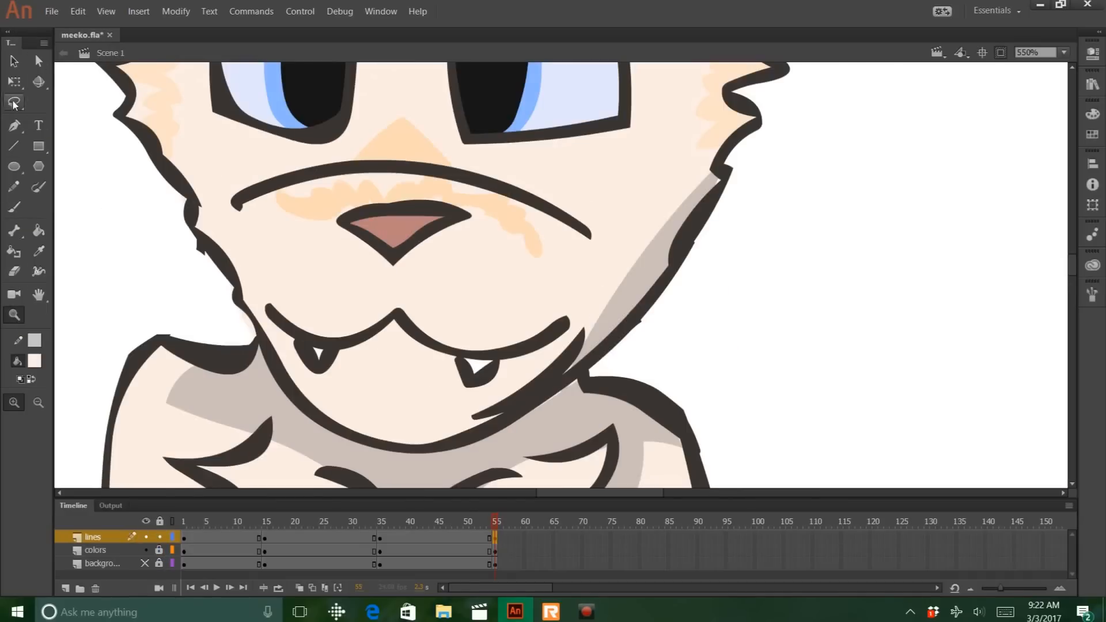
{"action": "left_click", "coordinate": [14, 103]}
{"action": "mouse_move", "coordinate": [339, 304]}
{"action": "left_mouse_down"}
{"action": "mouse_move", "coordinate": [262, 306]}
{"action": "mouse_move", "coordinate": [288, 354]}
{"action": "mouse_move", "coordinate": [426, 393]}
{"action": "left_mouse_up"}
{"action": "mouse_move", "coordinate": [555, 350]}
{"action": "left_mouse_down"}
{"action": "mouse_move", "coordinate": [383, 290]}
{"action": "mouse_move", "coordinate": [339, 302]}
{"action": "left_mouse_up"}
{"action": "left_click", "coordinate": [14, 60]}
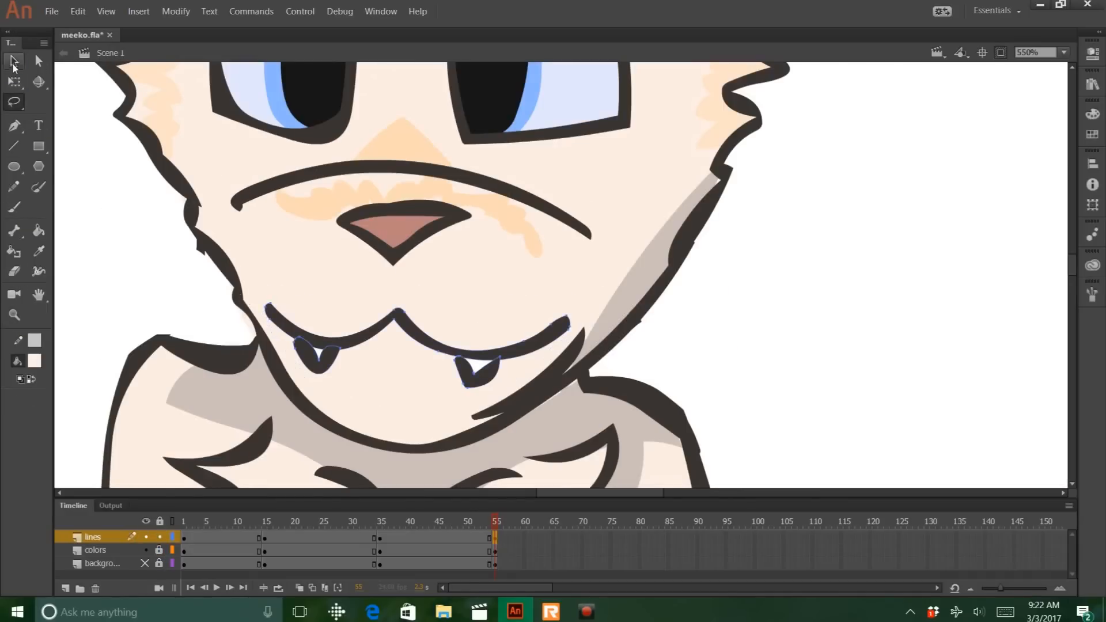
{"action": "left_click", "coordinate": [15, 81]}
{"action": "left_click_drag", "start_coordinate": [427, 370], "coordinate": [427, 355]}
{"action": "left_click_drag", "start_coordinate": [258, 291], "coordinate": [259, 298]}
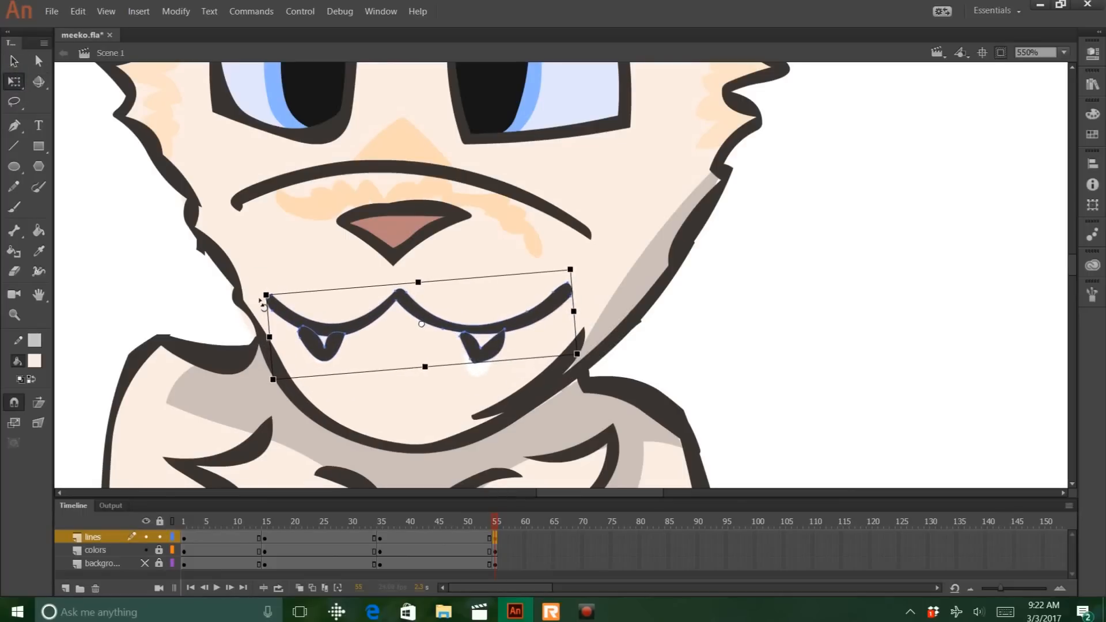
{"action": "key", "text": "Return"}
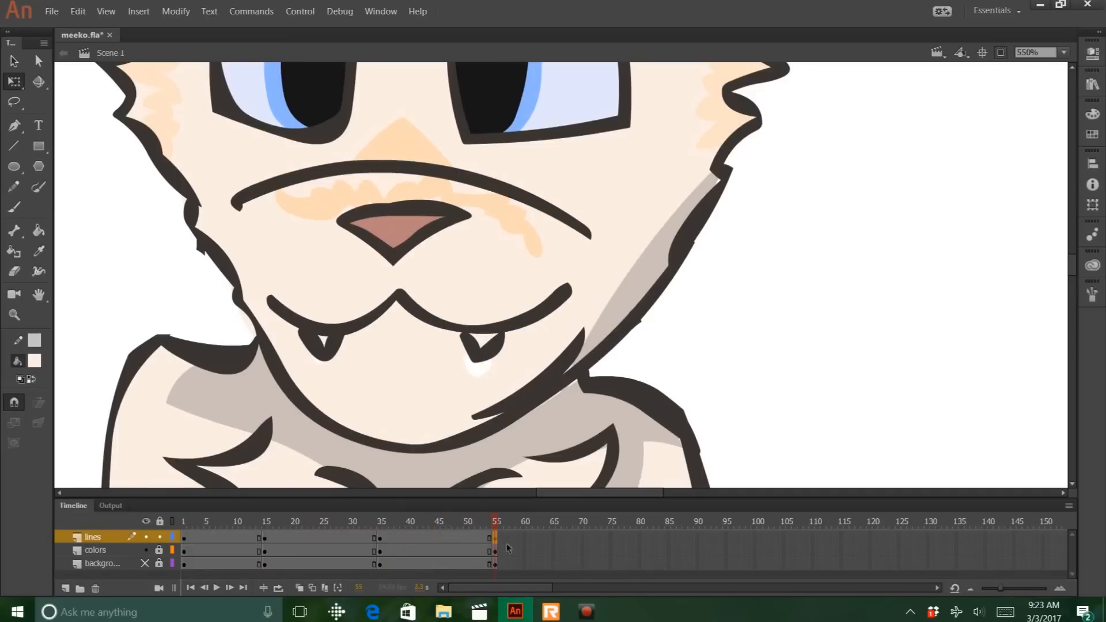
Brush a lower lip line in the dark line colour from one mouth corner to the other to open the mouth
{"action": "left_click", "coordinate": [15, 205]}
{"action": "left_click", "coordinate": [35, 362]}
{"action": "left_click", "coordinate": [301, 401]}
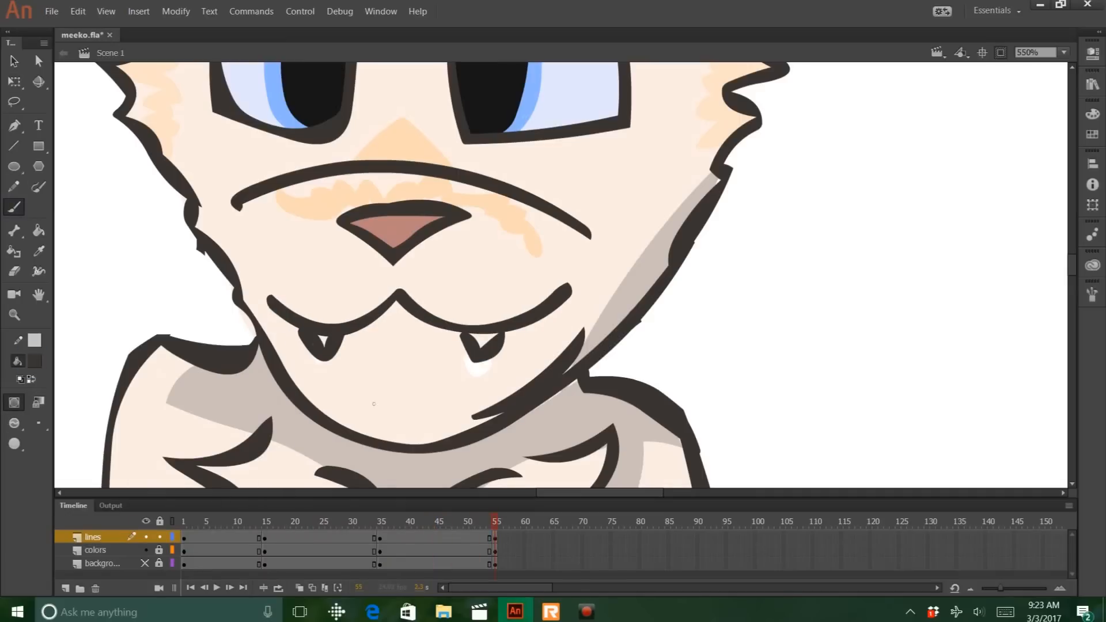
{"action": "mouse_move", "coordinate": [271, 302]}
{"action": "left_mouse_down"}
{"action": "mouse_move", "coordinate": [324, 370]}
{"action": "mouse_move", "coordinate": [450, 385]}
{"action": "mouse_move", "coordinate": [570, 297]}
{"action": "left_mouse_up"}
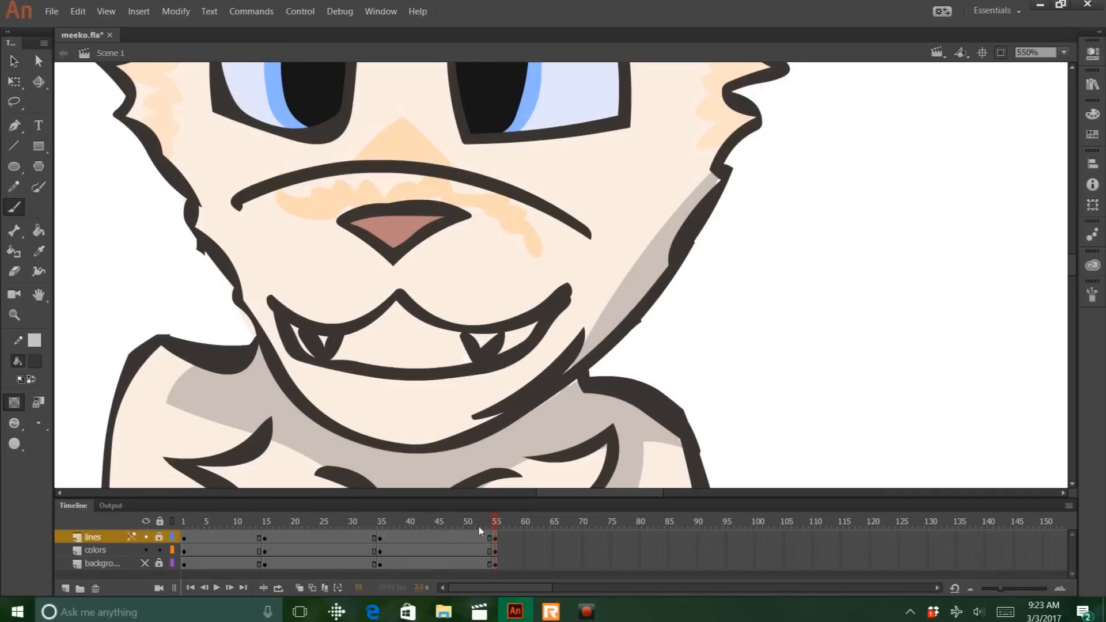
On the colors layer, paint the interior of the open mouth dark grey around the fangs with nothing selected
{"action": "left_click", "coordinate": [95, 550]}
{"action": "left_click", "coordinate": [35, 362]}
{"action": "left_click", "coordinate": [94, 426]}
{"action": "key", "text": "ctrl+z"}
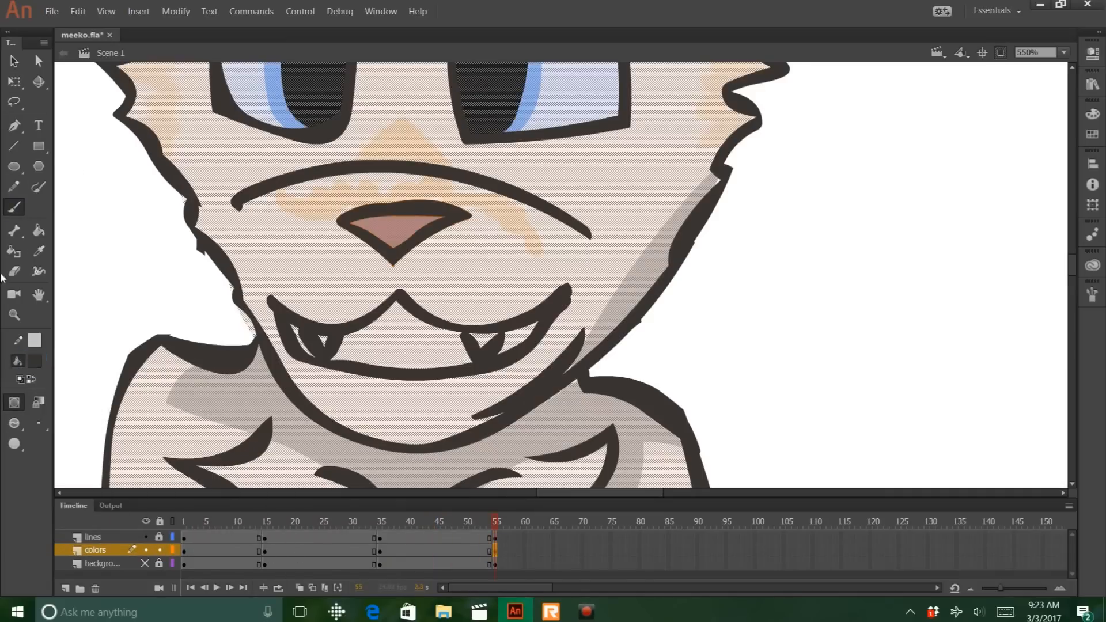
{"action": "left_click", "coordinate": [14, 60]}
{"action": "left_click", "coordinate": [85, 272]}
{"action": "key", "text": "ctrl+z"}
{"action": "left_click", "coordinate": [96, 190]}
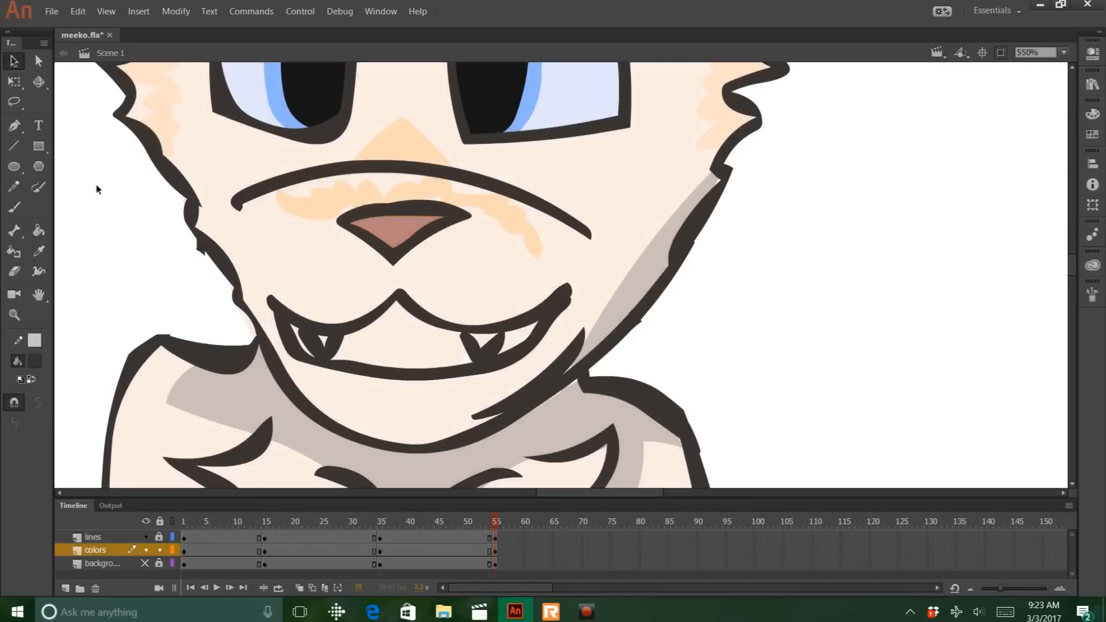
{"action": "left_click", "coordinate": [14, 207]}
{"action": "mouse_move", "coordinate": [292, 321]}
{"action": "left_mouse_down"}
{"action": "mouse_move", "coordinate": [353, 359]}
{"action": "mouse_move", "coordinate": [469, 358]}
{"action": "mouse_move", "coordinate": [403, 323]}
{"action": "mouse_move", "coordinate": [360, 340]}
{"action": "mouse_move", "coordinate": [438, 331]}
{"action": "mouse_move", "coordinate": [423, 341]}
{"action": "left_mouse_up"}
{"action": "mouse_move", "coordinate": [500, 346]}
{"action": "left_mouse_down"}
{"action": "mouse_move", "coordinate": [543, 336]}
{"action": "mouse_move", "coordinate": [533, 357]}
{"action": "left_mouse_up"}
Paint the upper part of the open mouth white, and add a pink tongue along its lower edge at frame 75
{"action": "left_click", "coordinate": [35, 361]}
{"action": "left_click", "coordinate": [75, 458]}
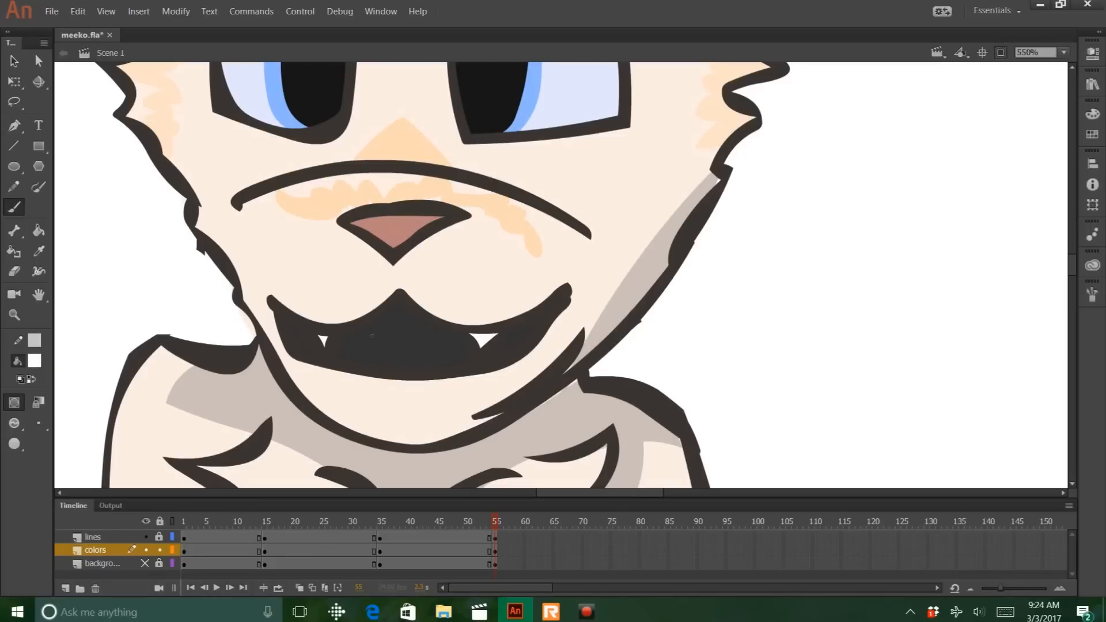
{"action": "mouse_move", "coordinate": [346, 330]}
{"action": "left_mouse_down"}
{"action": "mouse_move", "coordinate": [464, 329]}
{"action": "mouse_move", "coordinate": [378, 313]}
{"action": "left_mouse_up"}
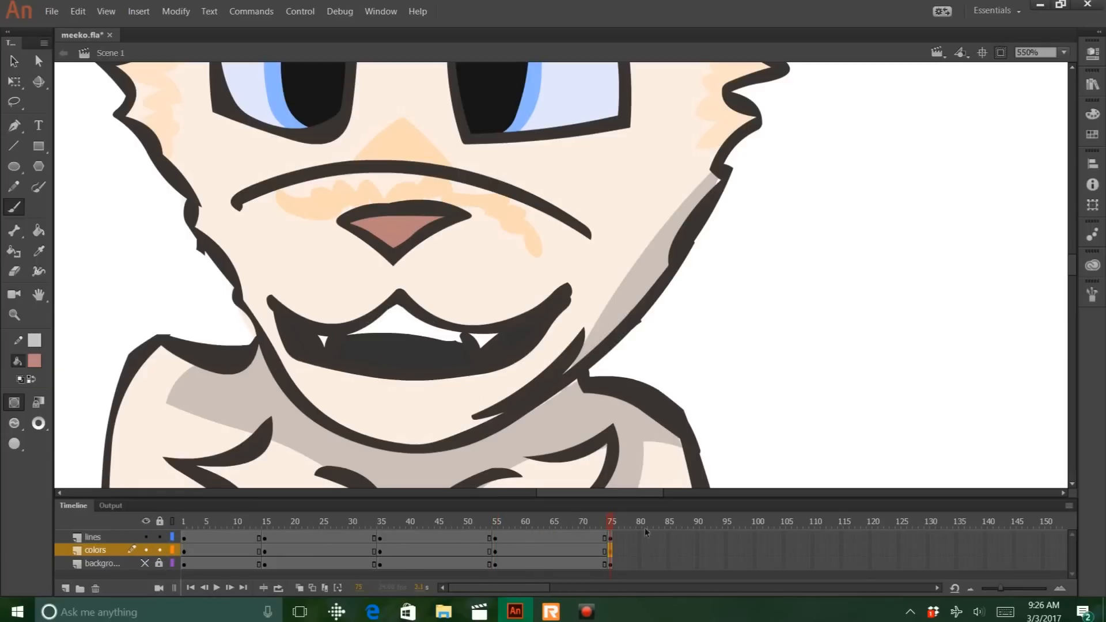
{"action": "mouse_move", "coordinate": [458, 368]}
{"action": "left_mouse_down"}
{"action": "mouse_move", "coordinate": [416, 351]}
{"action": "mouse_move", "coordinate": [362, 364]}
{"action": "mouse_move", "coordinate": [456, 374]}
{"action": "mouse_move", "coordinate": [415, 373]}
{"action": "left_mouse_up"}
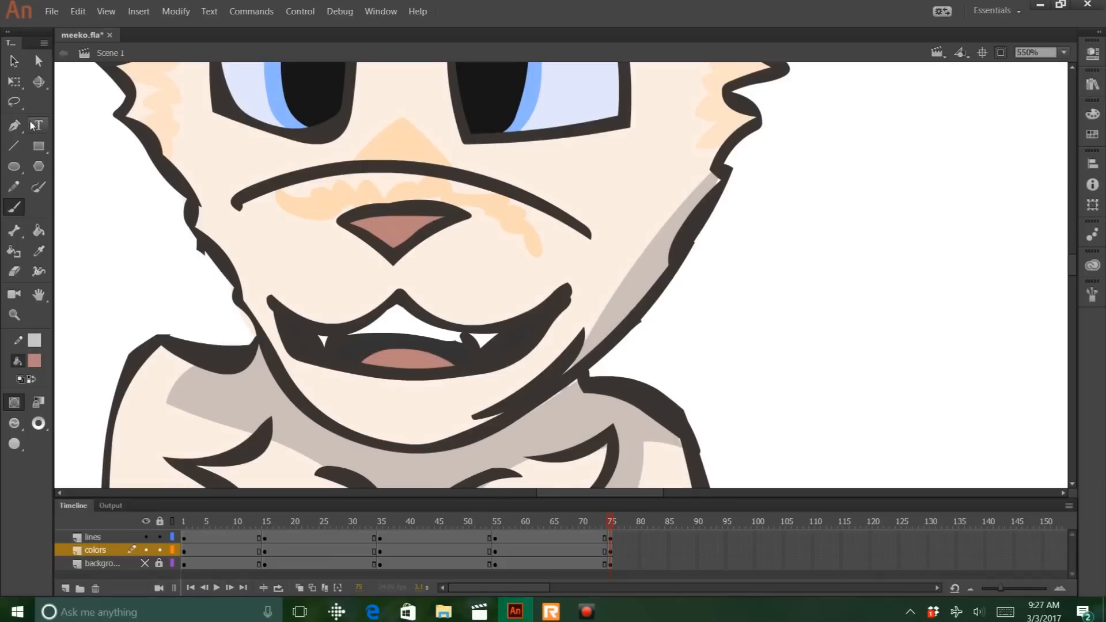
{"action": "left_click", "coordinate": [160, 537]}
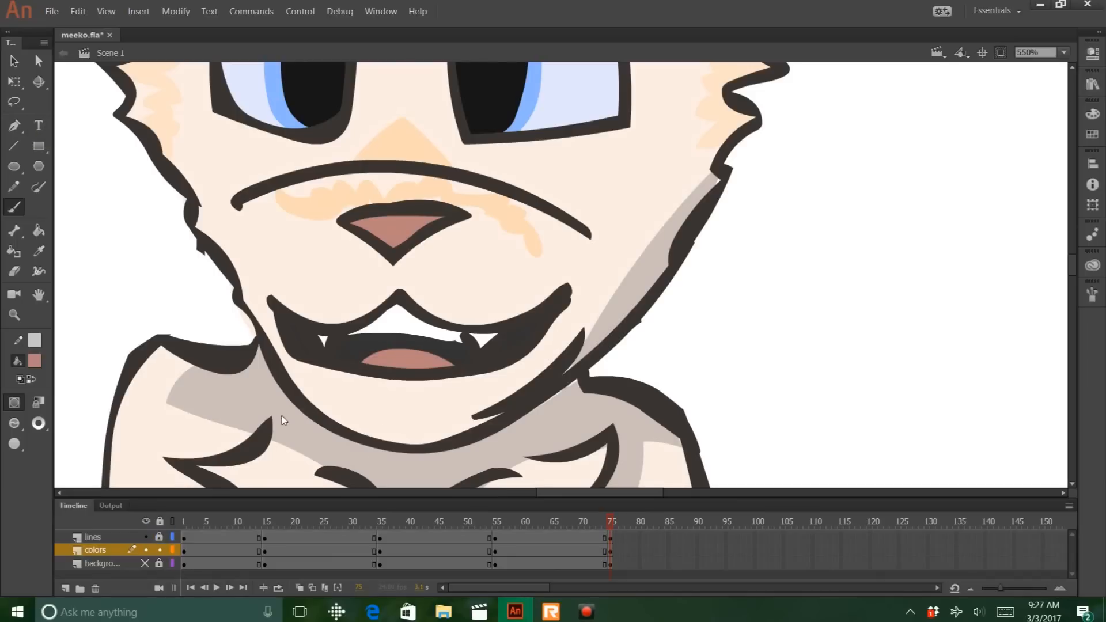
At frame 95 on the lines layer, outline a rounded tongue hanging over the lower lip and fill it with the same pink
{"action": "scroll", "coordinate": [282, 416], "scroll_direction": "up", "scroll_amount": 5}
{"action": "left_click", "coordinate": [265, 522]}
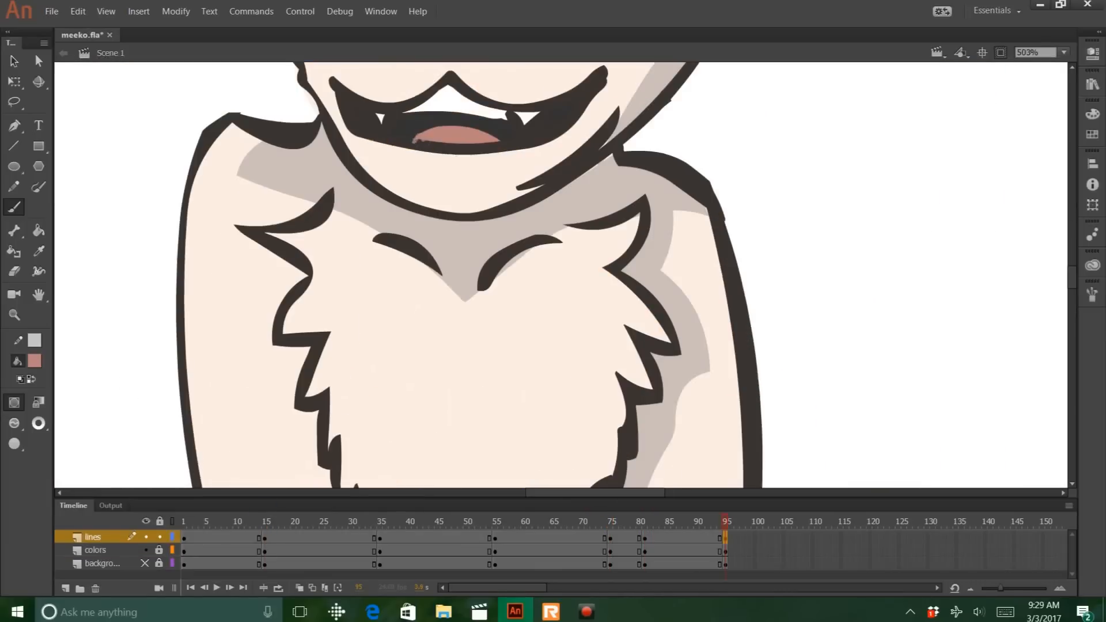
{"action": "mouse_move", "coordinate": [418, 139]}
{"action": "left_mouse_down"}
{"action": "mouse_move", "coordinate": [450, 197]}
{"action": "mouse_move", "coordinate": [507, 160]}
{"action": "mouse_move", "coordinate": [498, 138]}
{"action": "left_mouse_up"}
{"action": "key", "text": "k"}
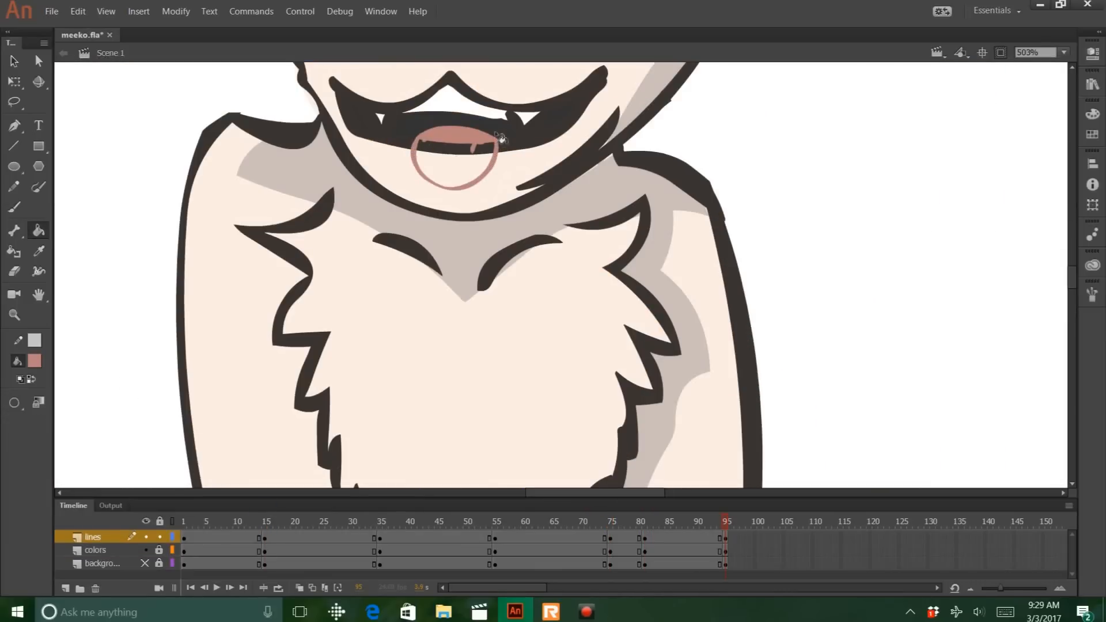
{"action": "left_click", "coordinate": [455, 165]}
Set the fill colour to the darker #846161 and brush detail strokes on the hanging tongue
{"action": "left_click", "coordinate": [34, 361]}
{"action": "left_click", "coordinate": [279, 375]}
{"action": "left_click", "coordinate": [712, 296]}
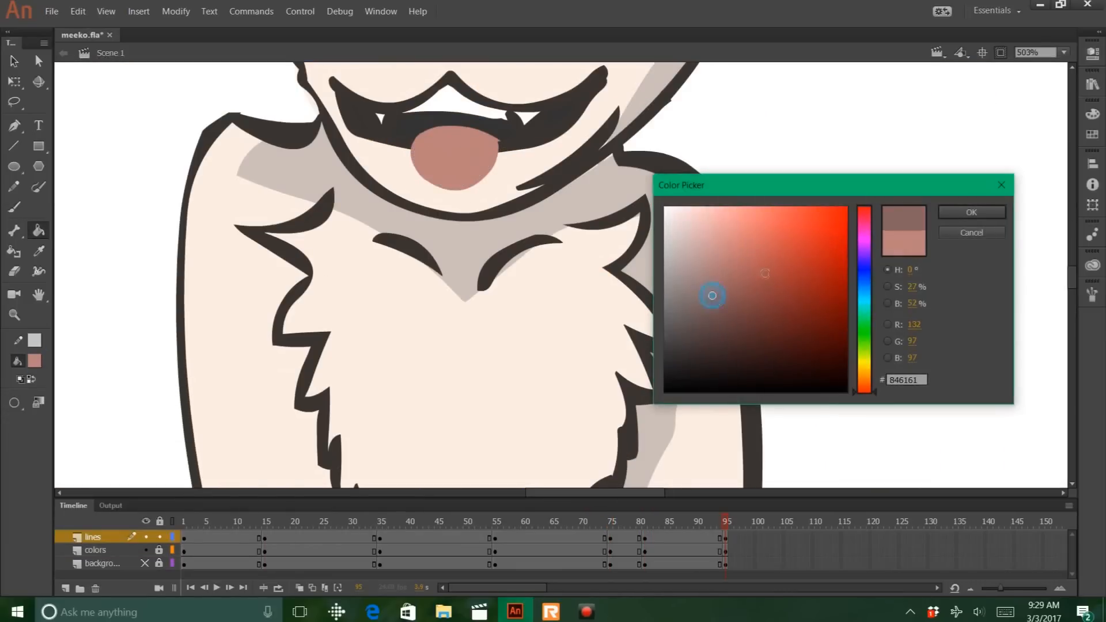
{"action": "left_click", "coordinate": [971, 212]}
{"action": "key", "text": "b"}
{"action": "mouse_move", "coordinate": [461, 128]}
{"action": "left_mouse_down"}
{"action": "mouse_move", "coordinate": [450, 174]}
{"action": "mouse_move", "coordinate": [717, 236]}
{"action": "left_mouse_up"}
{"action": "left_click_drag", "start_coordinate": [469, 201], "coordinate": [311, 409]}
{"action": "mouse_move", "coordinate": [494, 158]}
{"action": "left_mouse_down"}
{"action": "mouse_move", "coordinate": [406, 264]}
{"action": "mouse_move", "coordinate": [448, 129]}
{"action": "left_mouse_up"}
Test the movie to review the animation so far, and close the preview
{"action": "scroll", "coordinate": [640, 288], "scroll_direction": "up", "scroll_amount": 5}
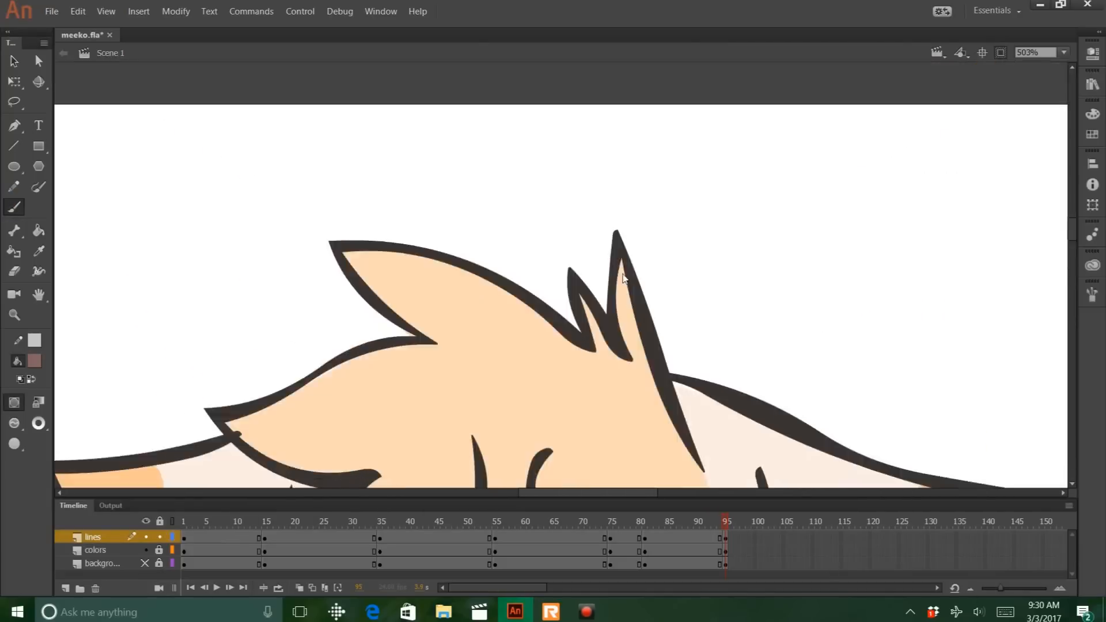
{"action": "scroll", "coordinate": [639, 293], "scroll_direction": "down", "scroll_amount": 4}
{"action": "left_click", "coordinate": [299, 11]}
{"action": "left_click", "coordinate": [338, 107]}
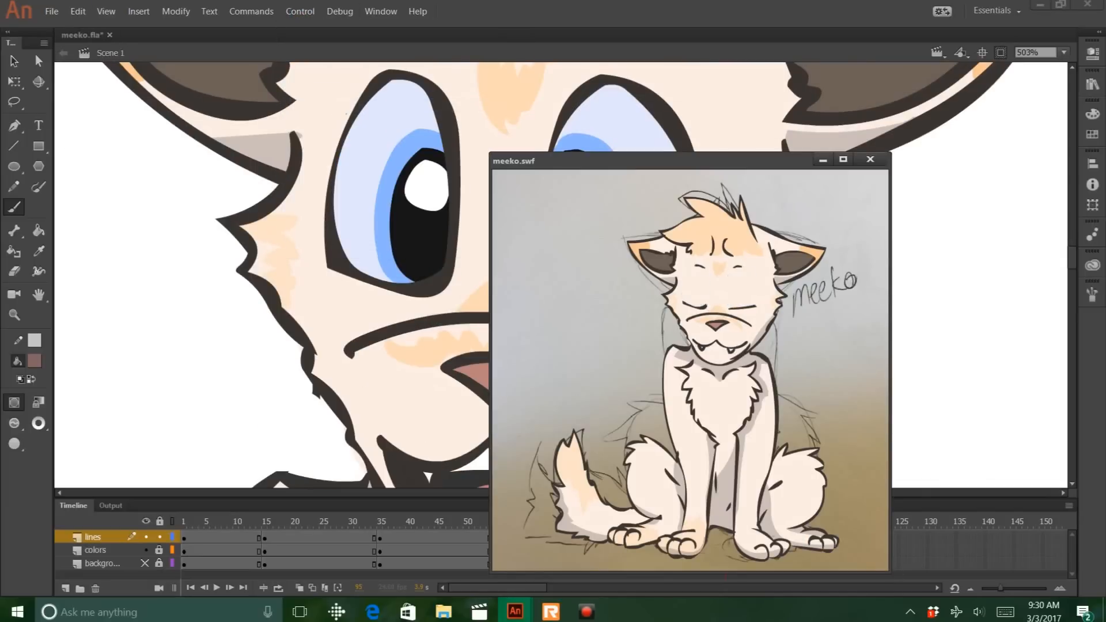
{"action": "left_click", "coordinate": [868, 160]}
At frame 55 on the lines layer, erase the tail's outline from its inner edge up to the tip
{"action": "left_click", "coordinate": [783, 537]}
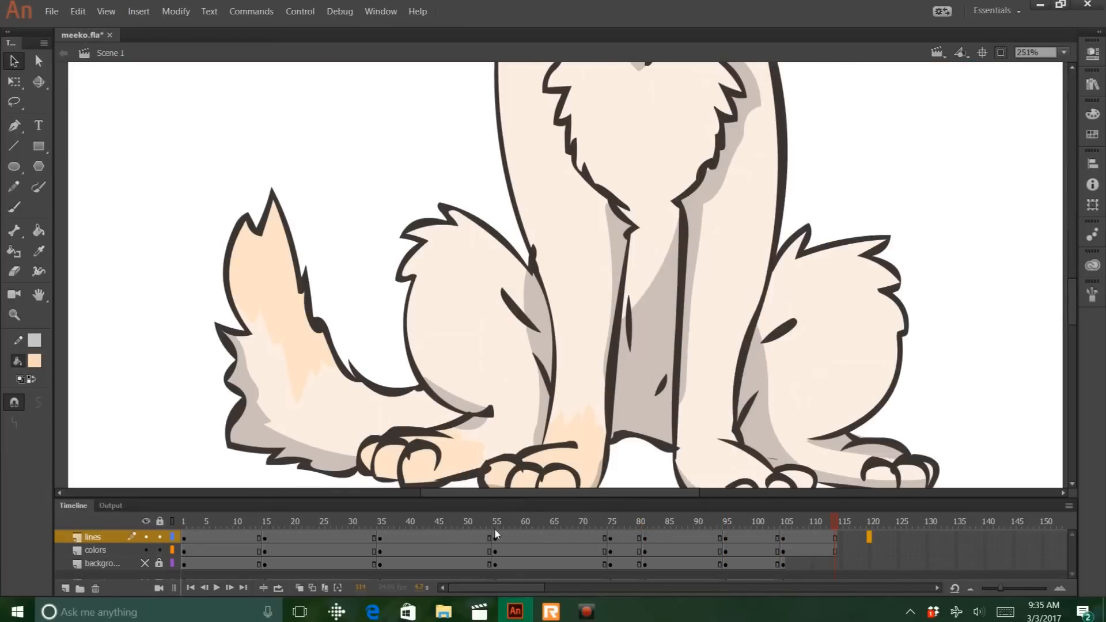
{"action": "left_click", "coordinate": [494, 528]}
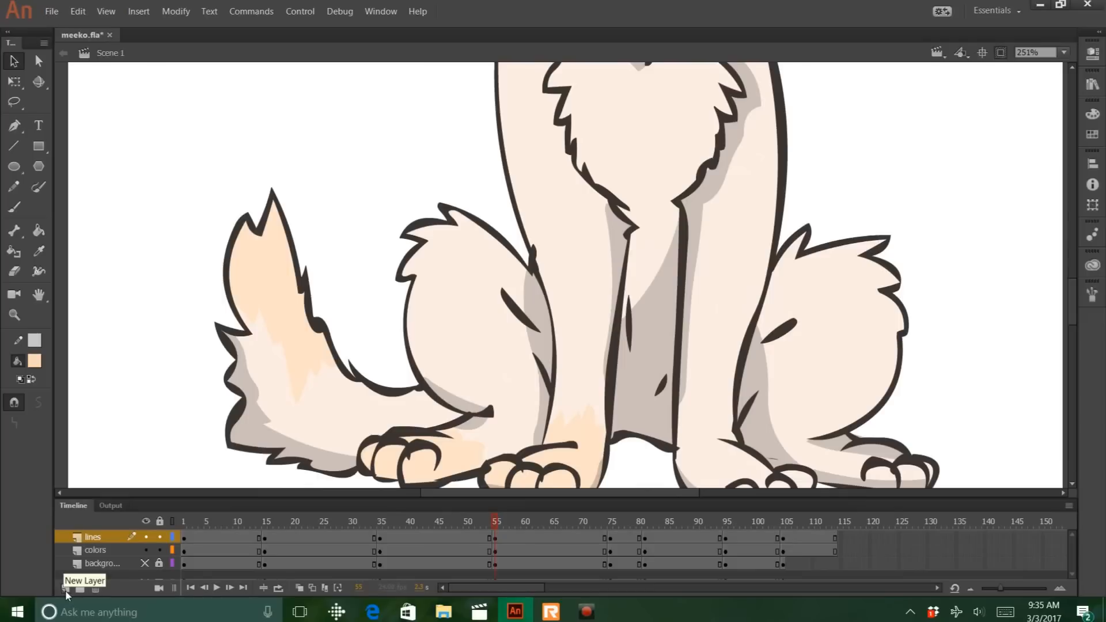
{"action": "left_click", "coordinate": [495, 538]}
{"action": "key", "text": "e"}
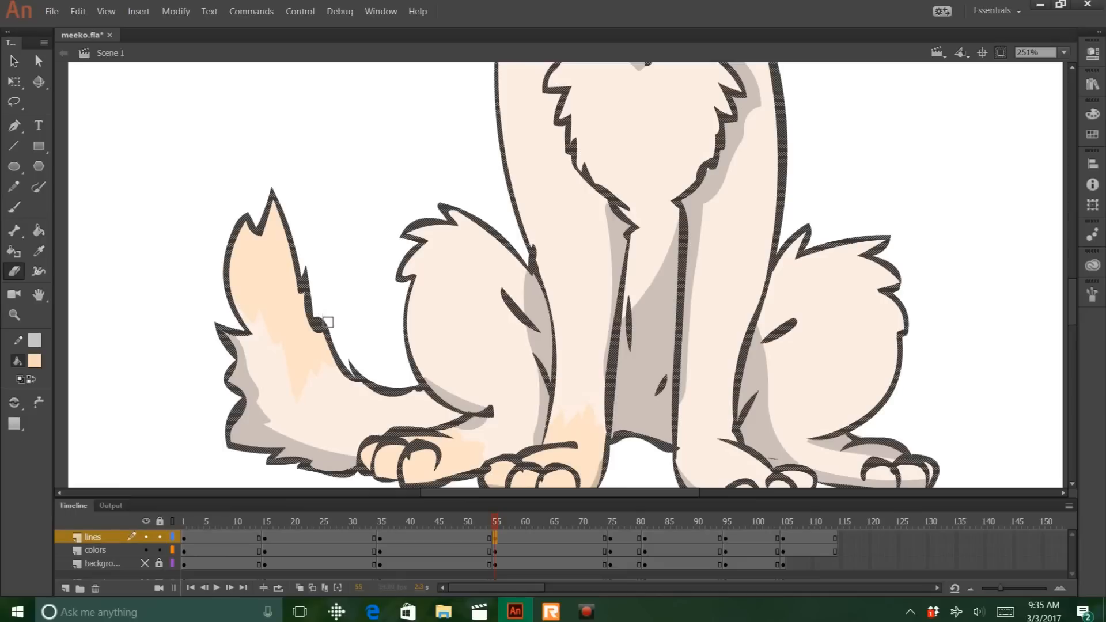
{"action": "mouse_move", "coordinate": [327, 322]}
{"action": "left_mouse_down"}
{"action": "mouse_move", "coordinate": [279, 282]}
{"action": "mouse_move", "coordinate": [222, 276]}
{"action": "mouse_move", "coordinate": [262, 252]}
{"action": "mouse_move", "coordinate": [230, 227]}
{"action": "mouse_move", "coordinate": [272, 196]}
{"action": "left_mouse_up"}
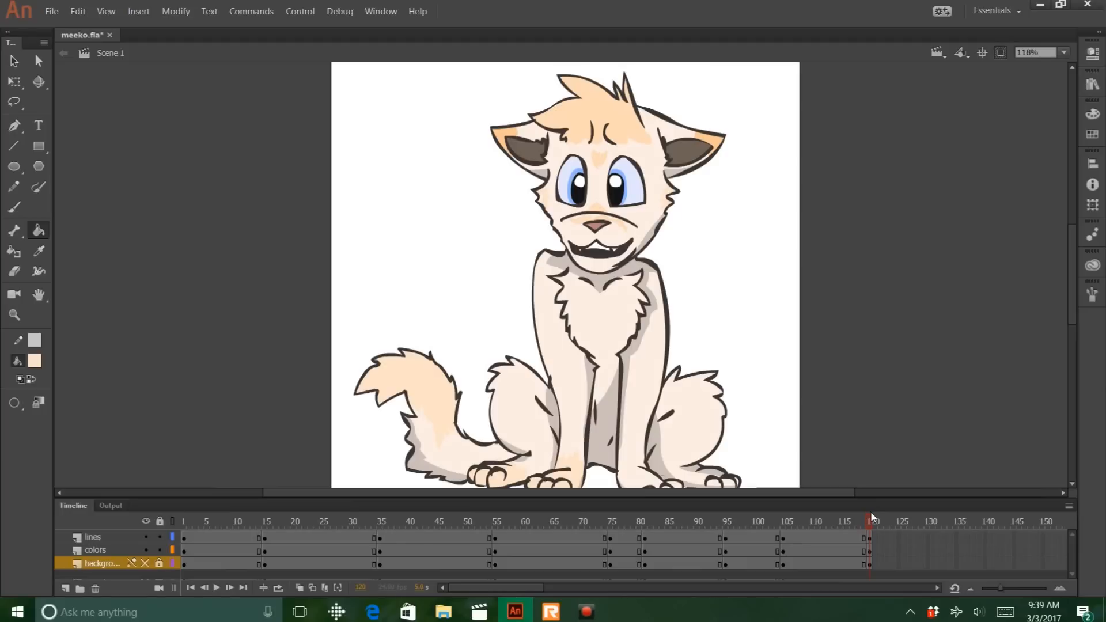
Save the document and select frame 135 on the lines, colors and background layers
{"action": "left_click", "coordinate": [51, 11]}
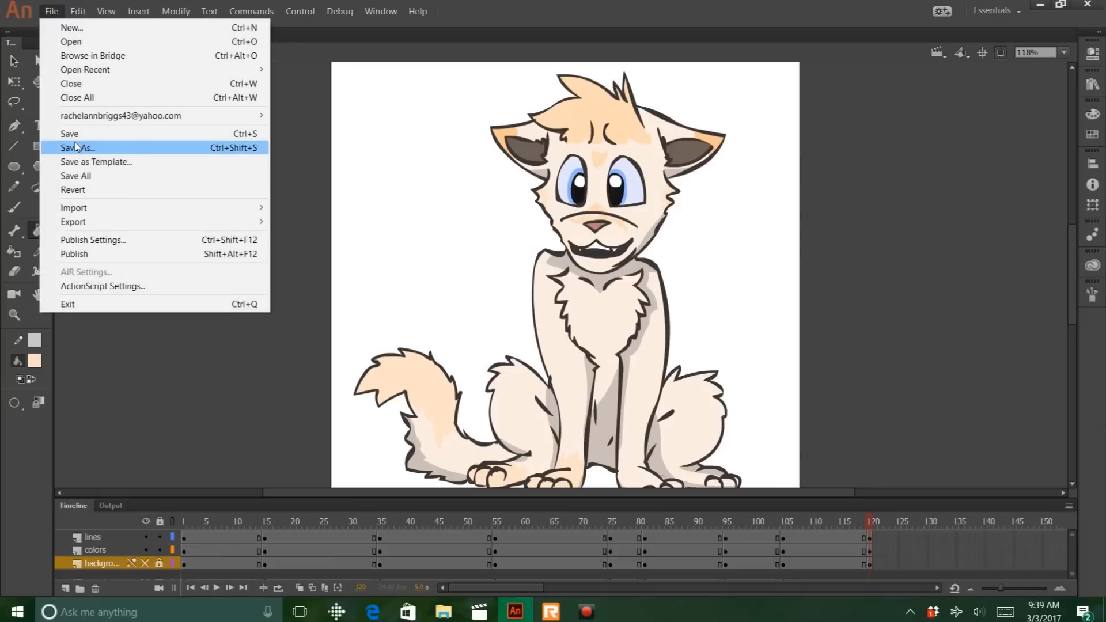
{"action": "left_click", "coordinate": [68, 129]}
{"action": "left_click", "coordinate": [956, 538]}
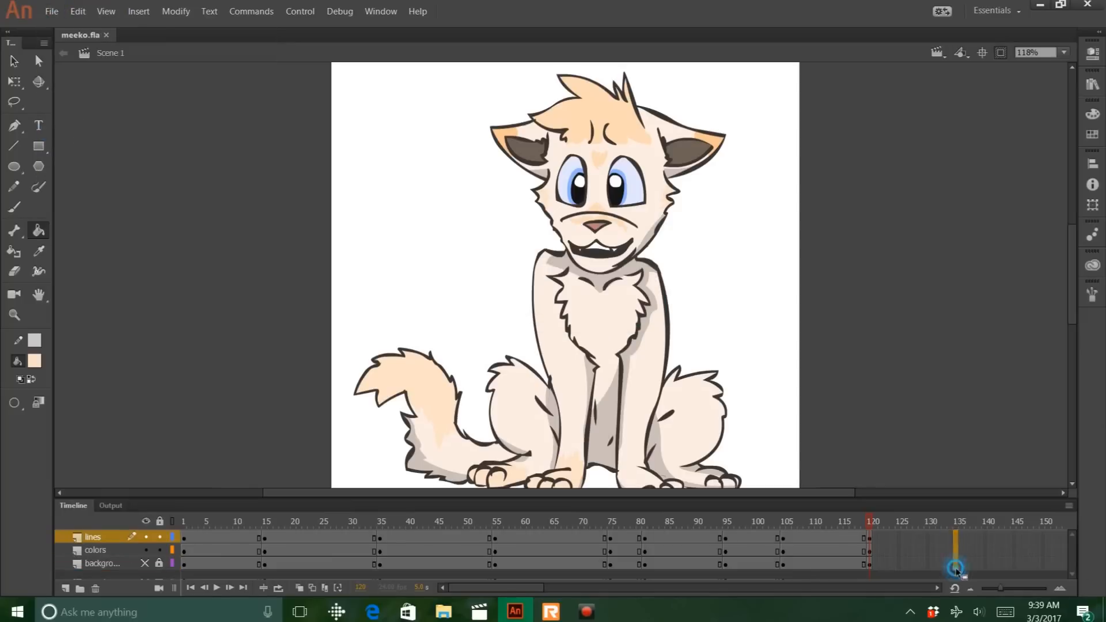
{"action": "left_click", "coordinate": [955, 565]}
{"action": "left_click", "coordinate": [78, 11]}
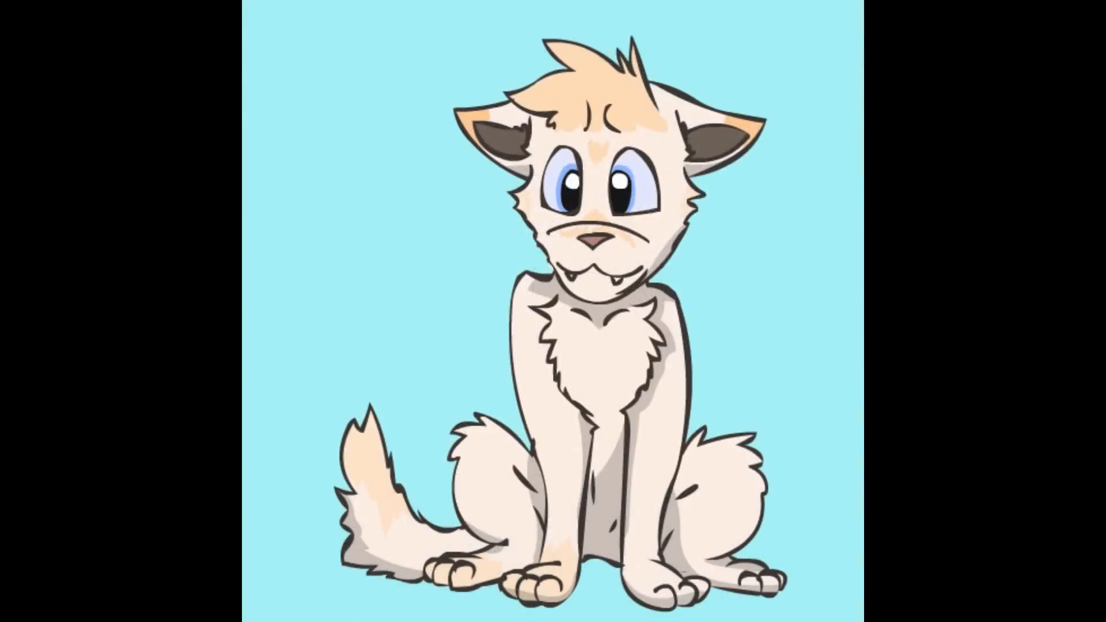